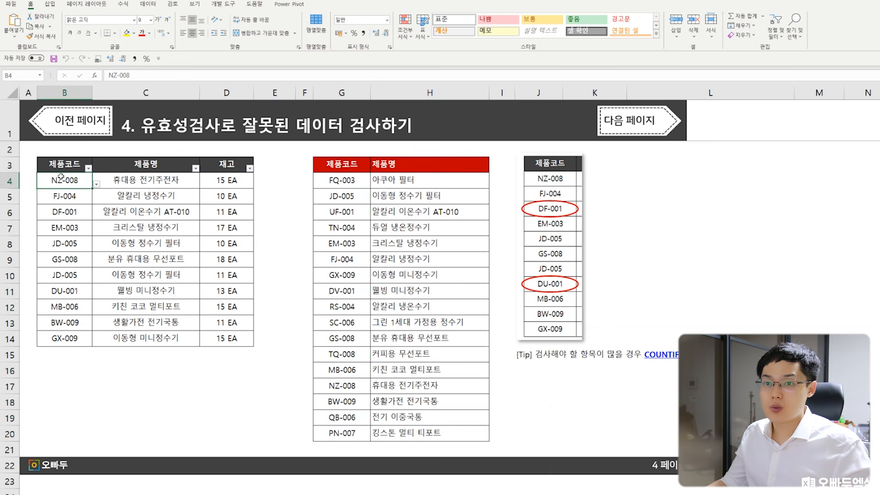
# Step: Circle the invalid product codes on the lesson 4 sheet with the data validation check
pyautogui.click(148, 4)
pyautogui.click(468, 35)
pyautogui.click(466, 60)
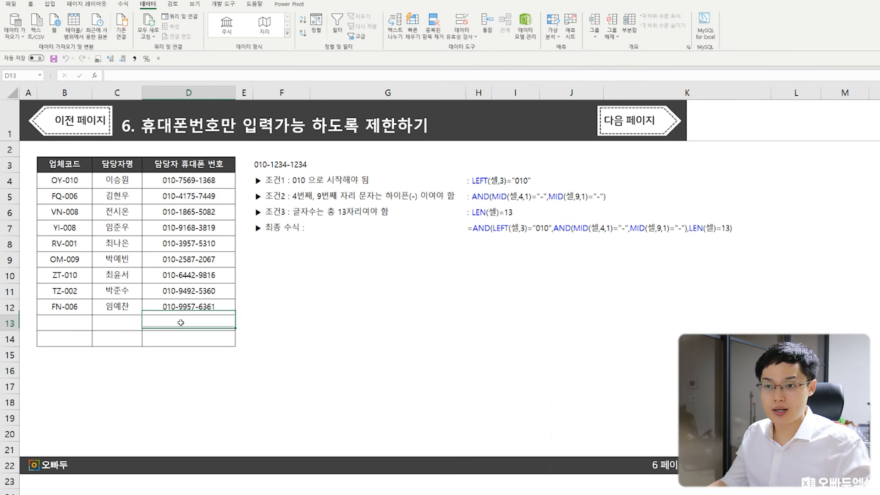
# Step: Try to enter a mobile number that is one digit too short in cell D13, and dismiss the entry
pyautogui.click(181, 322)
pyautogui.write('010-123-12')
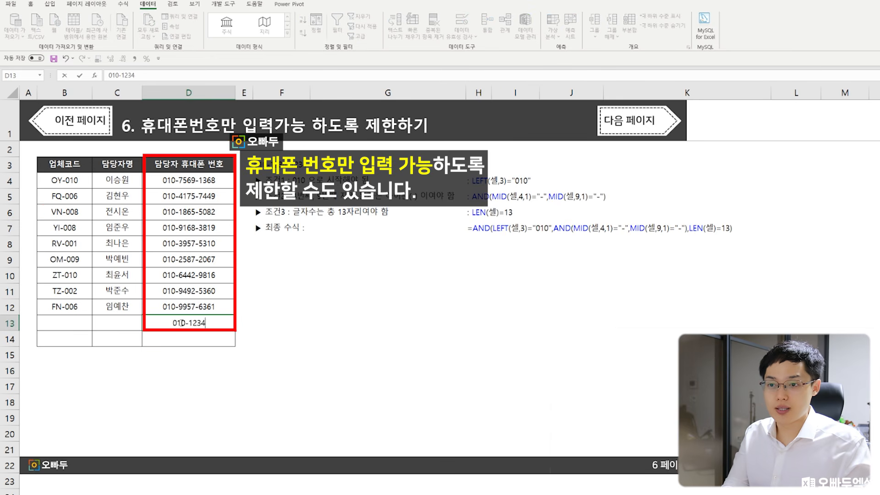
pyautogui.write('34')
pyautogui.press('Return')
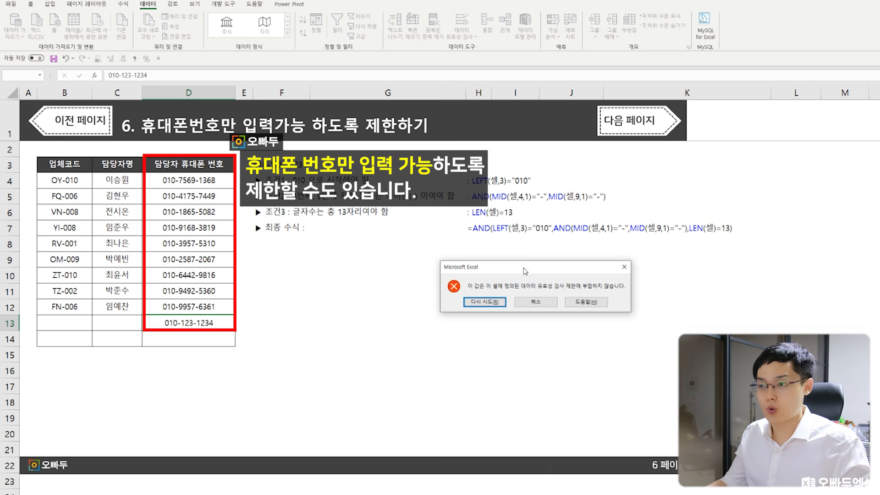
pyautogui.press('Escape')
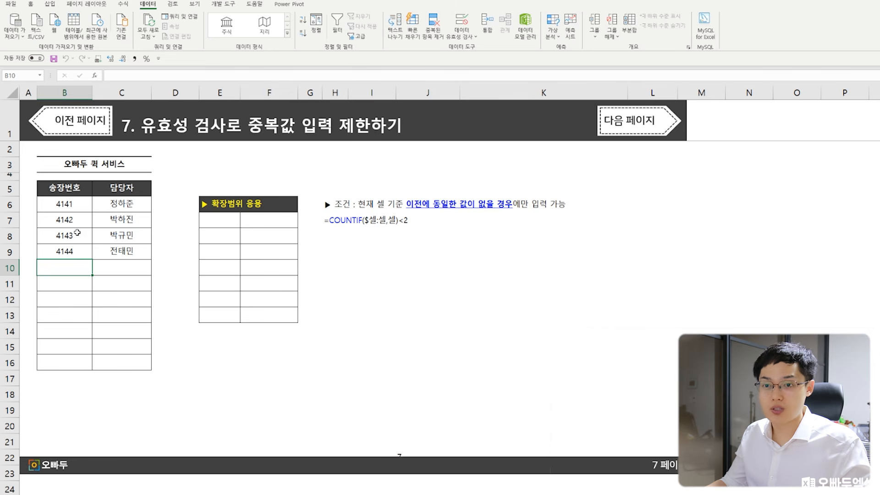
# Step: Enter 4145 as the next waybill number in cell B10 of the lesson 7 sheet
pyautogui.write('414')
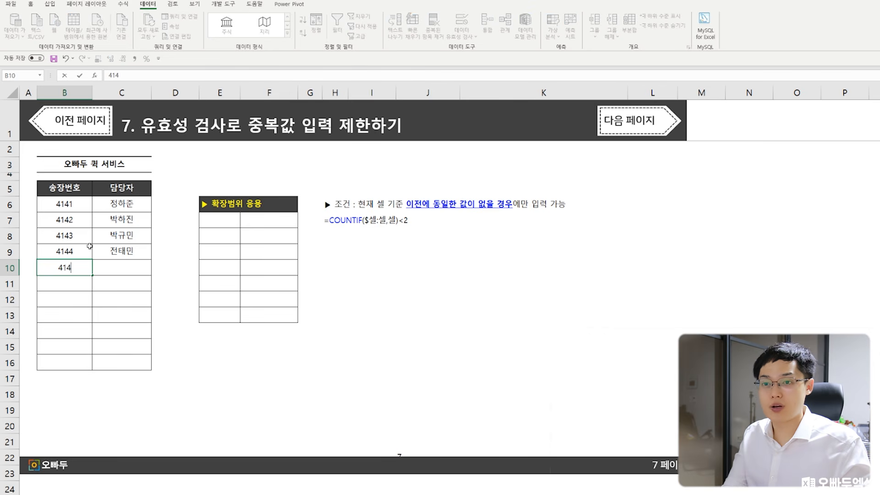
pyautogui.write('5')
pyautogui.press('Return')
# Step: Try to enter the duplicate waybill number 4144 in cell B11, and dismiss the entry
pyautogui.write('4144')
pyautogui.press('Return')
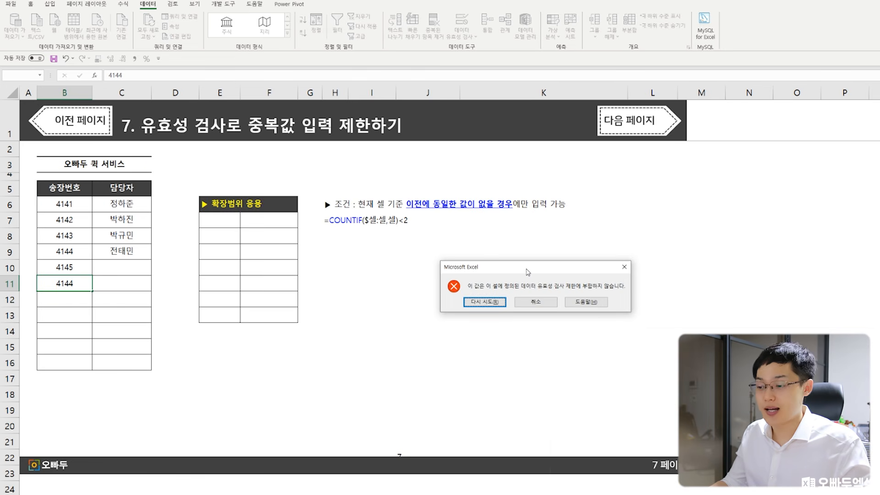
pyautogui.press('Escape')
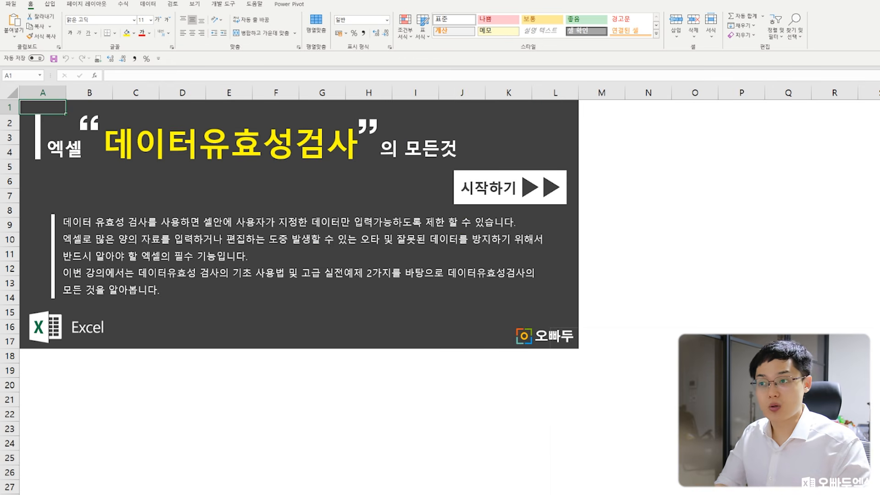
# Step: Go from the cover sheet to the first lesson page and highlight the validation types in B7:B13
pyautogui.click(498, 186)
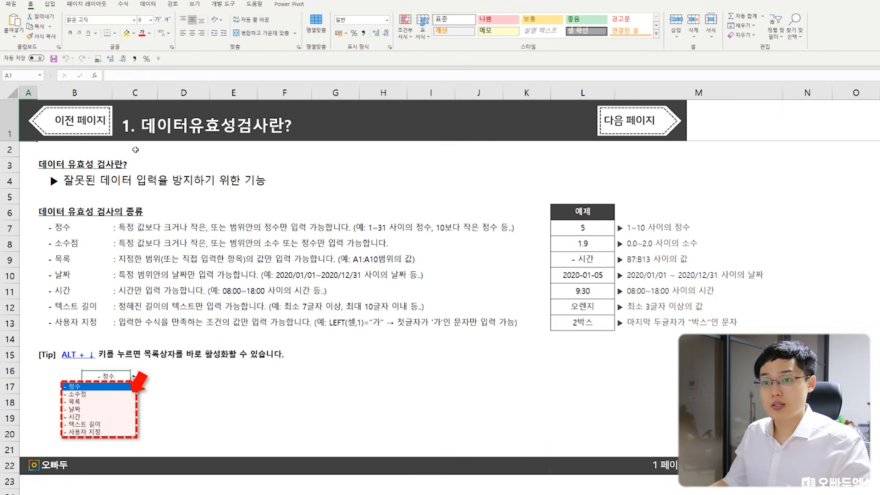
pyautogui.click(87, 176)
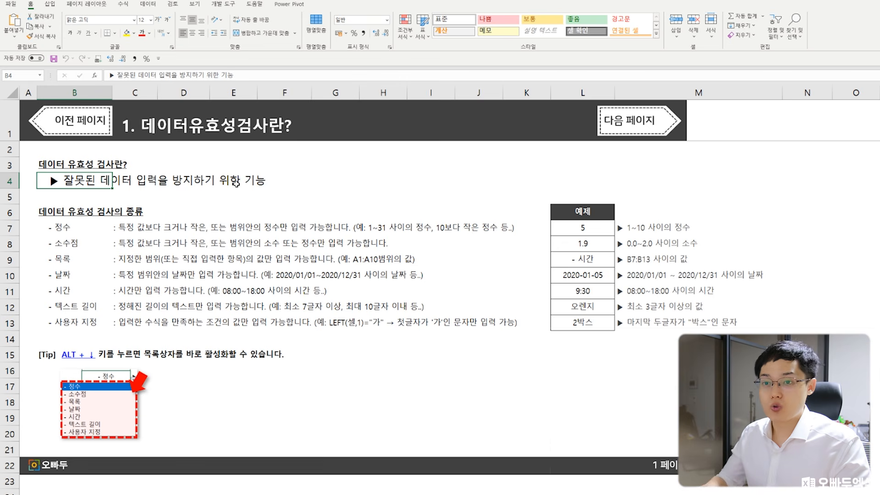
pyautogui.moveTo(50, 226); pyautogui.dragTo(63, 321)
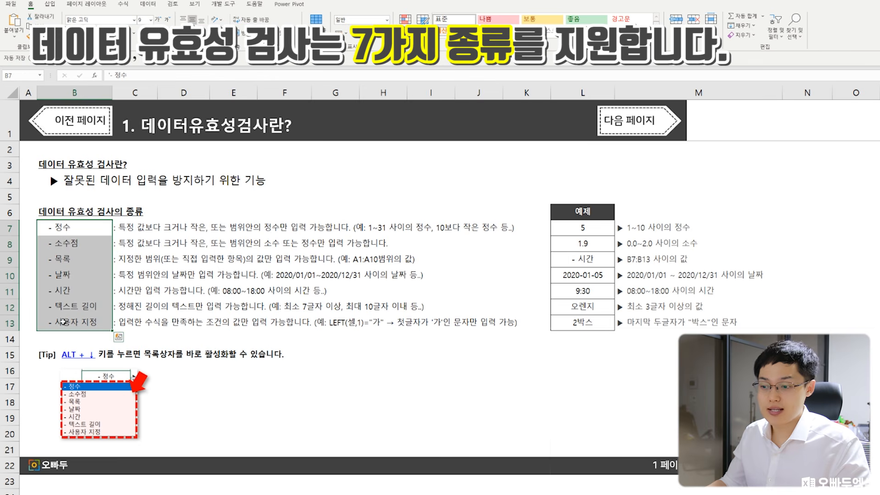
# Step: Highlight the commonly used list, date and custom validation types in B9, B10 and B13
pyautogui.click(69, 264)
pyautogui.keyDown('ctrl'); pyautogui.click(70, 273); pyautogui.keyUp('ctrl')
pyautogui.keyDown('ctrl'); pyautogui.click(79, 325); pyautogui.keyUp('ctrl')
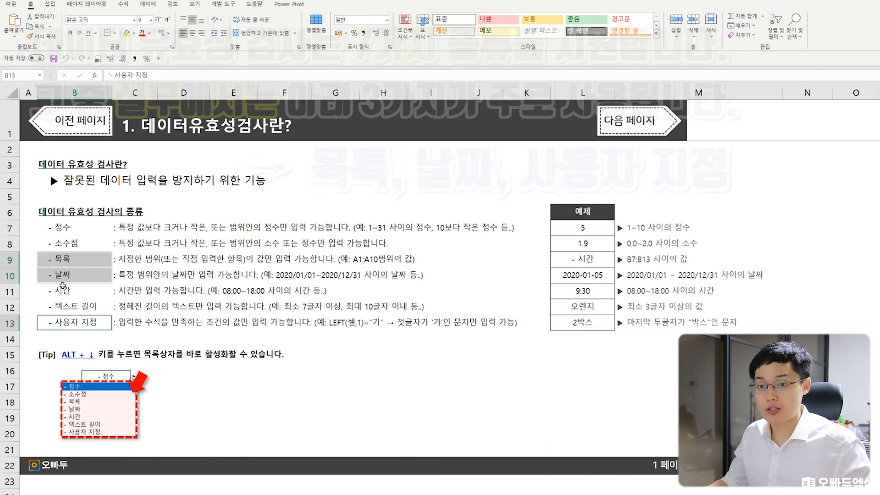
pyautogui.click(71, 259)
pyautogui.keyDown('ctrl'); pyautogui.click(67, 324); pyautogui.keyUp('ctrl')
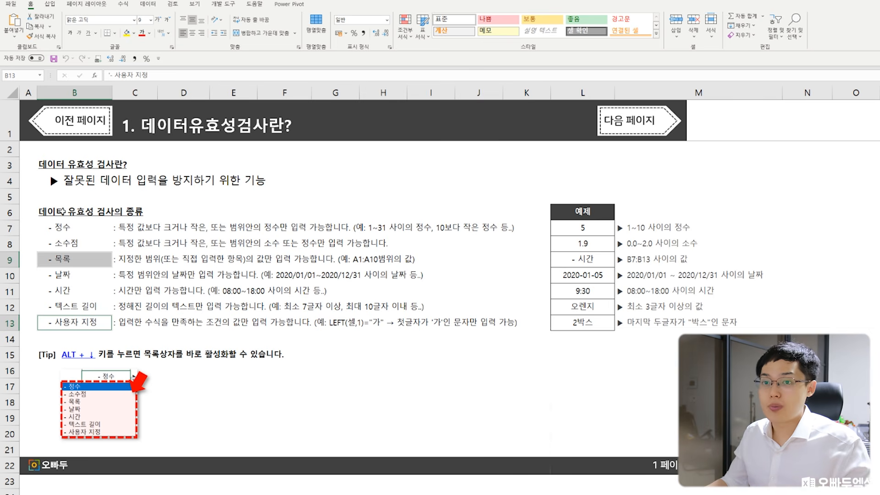
# Step: Highlight the integer and decimal types in B7:B8, and look over the example values in column L
pyautogui.moveTo(63, 225); pyautogui.dragTo(64, 242)
pyautogui.moveTo(580, 229); pyautogui.dragTo(581, 290)
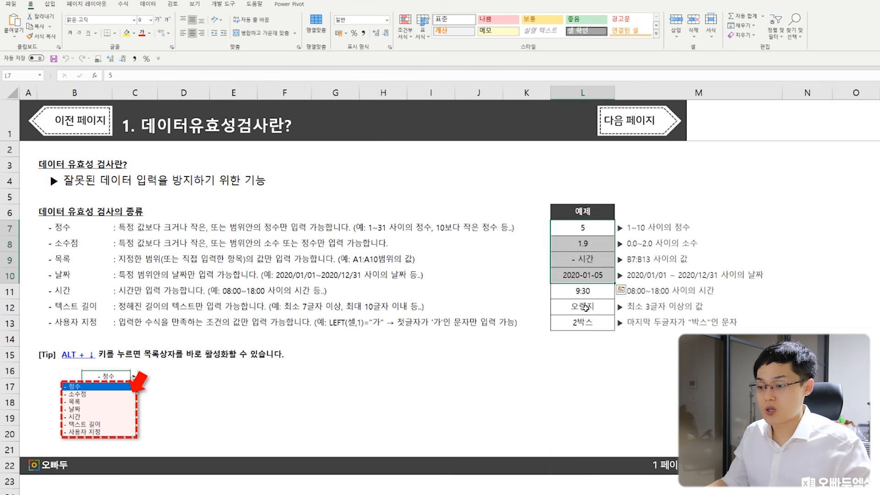
pyautogui.click(585, 310)
# Step: Replace the integer example in cell L7 with 3
pyautogui.click(580, 228)
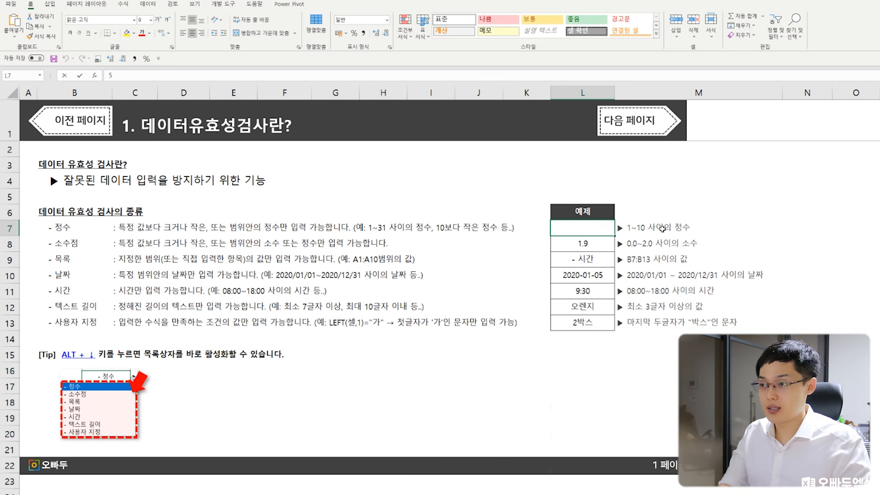
pyautogui.write('3')
pyautogui.press('BackSpace')
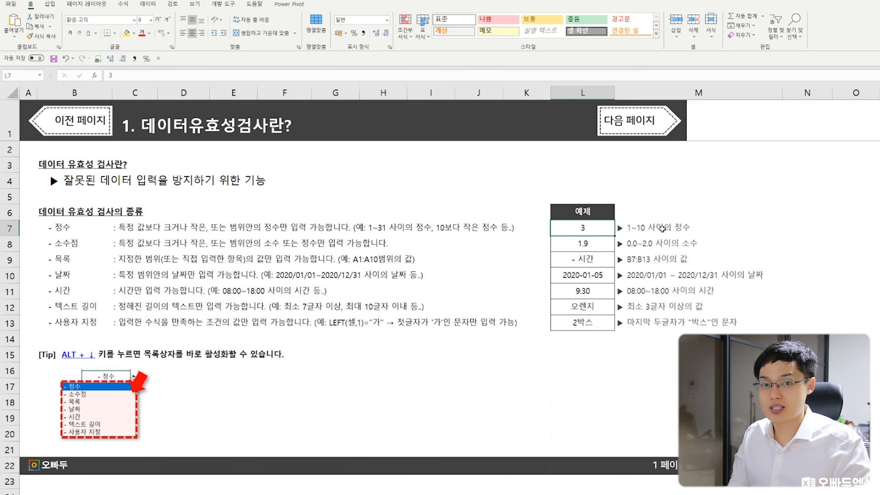
# Step: Try to enter 11, outside the allowed 1~10 range, in cell L7, and cancel the entry
pyautogui.write('11')
pyautogui.press('Return')
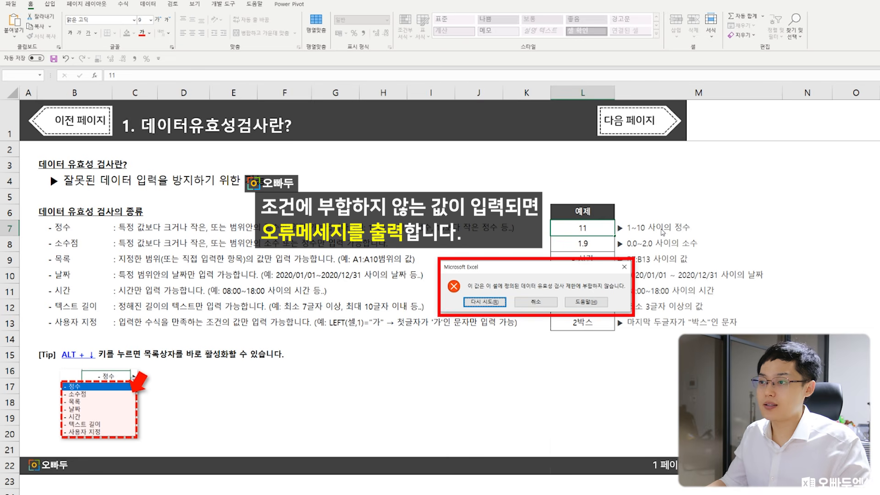
pyautogui.click(531, 303)
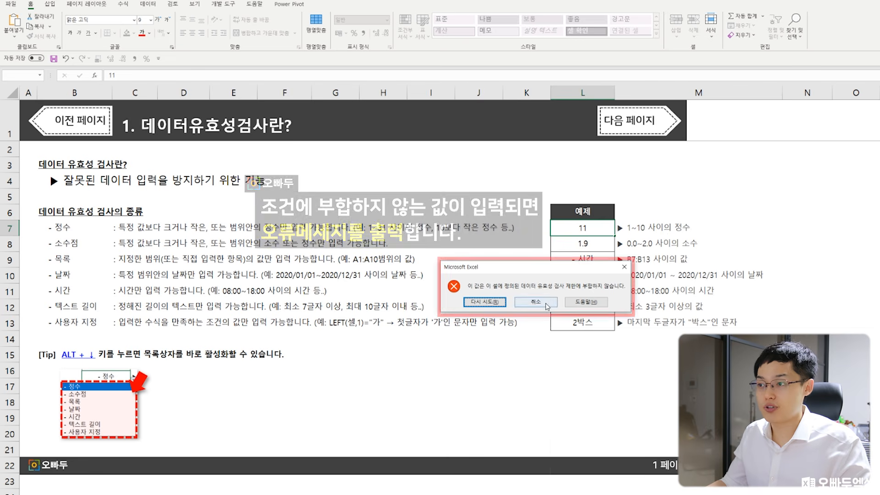
# Step: Review the list rule example in row 9 and highlight its source range B7:B13
pyautogui.click(570, 259)
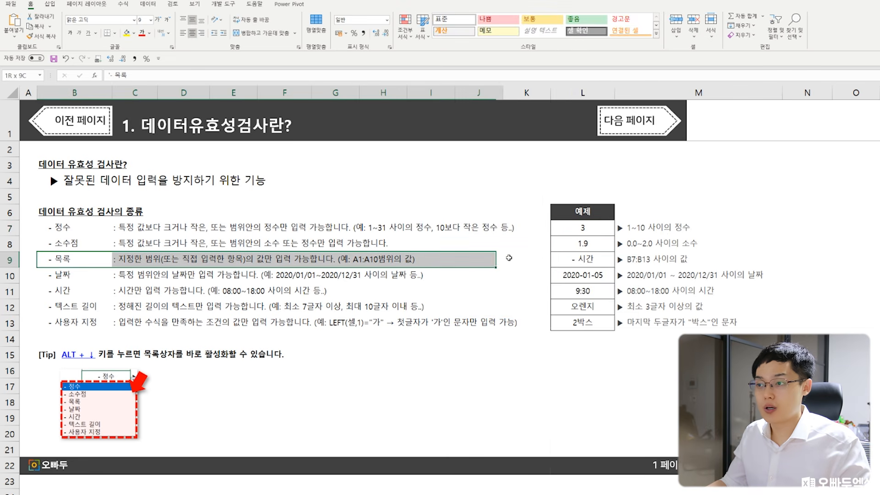
pyautogui.click(624, 259)
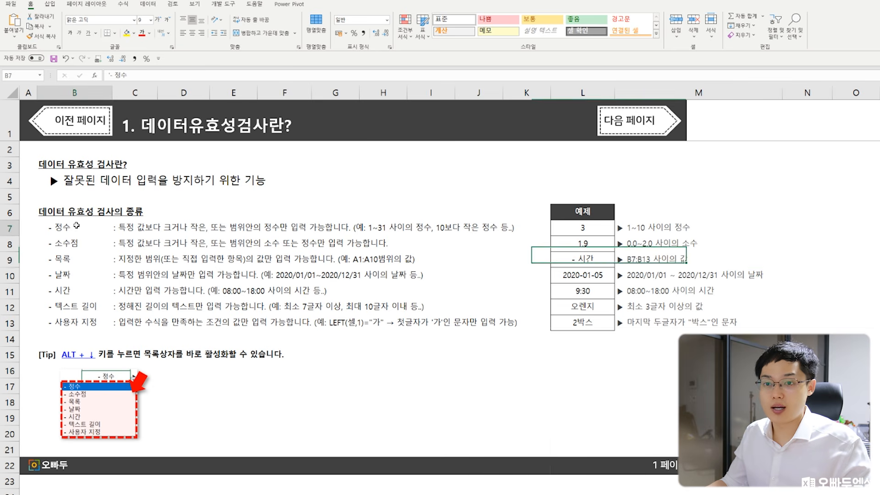
pyautogui.moveTo(60, 227); pyautogui.dragTo(55, 317)
pyautogui.moveTo(79, 225); pyautogui.dragTo(73, 320)
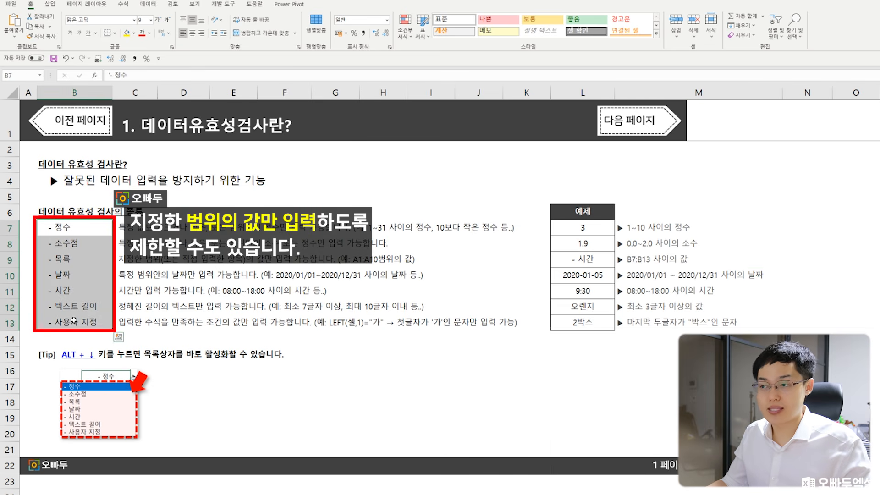
# Step: Display the drop-down choices of the list example in cell L9 twice, closing them without picking an item
pyautogui.click(586, 260)
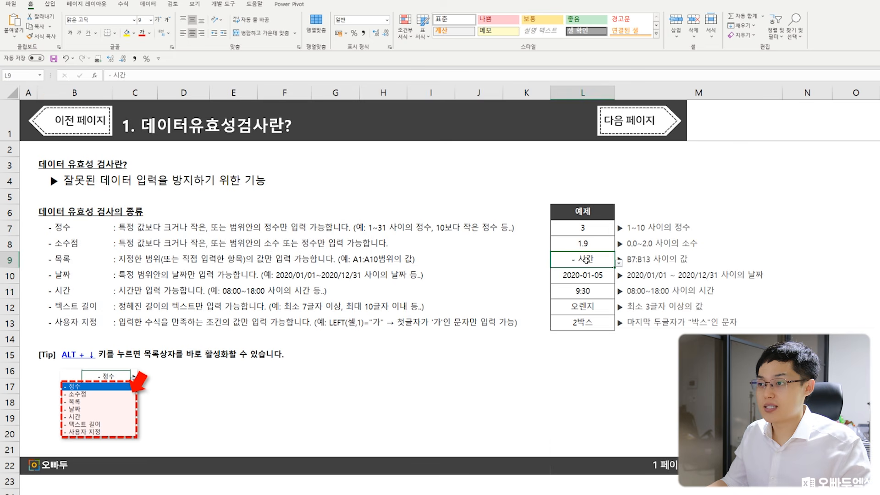
pyautogui.click(620, 265)
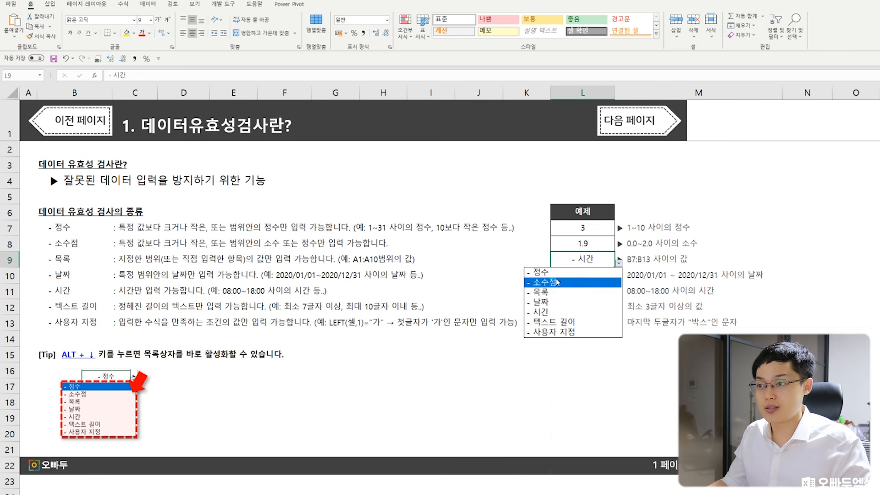
pyautogui.press('Escape')
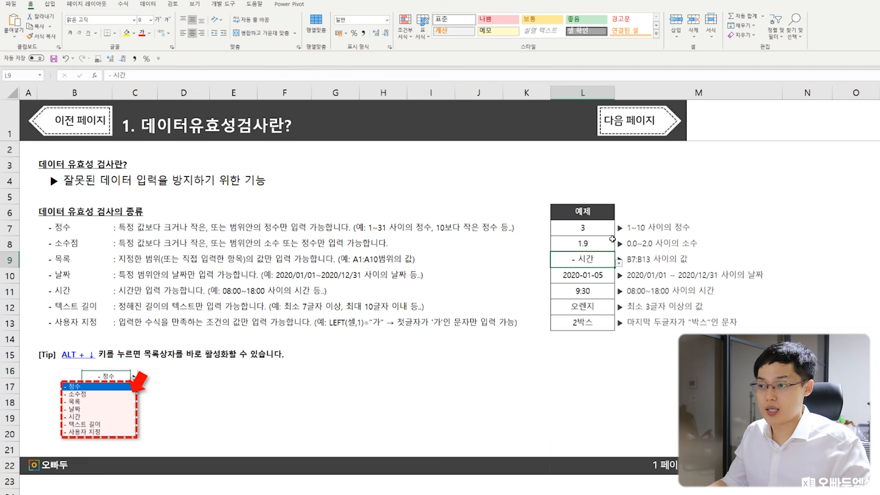
pyautogui.press('alt')
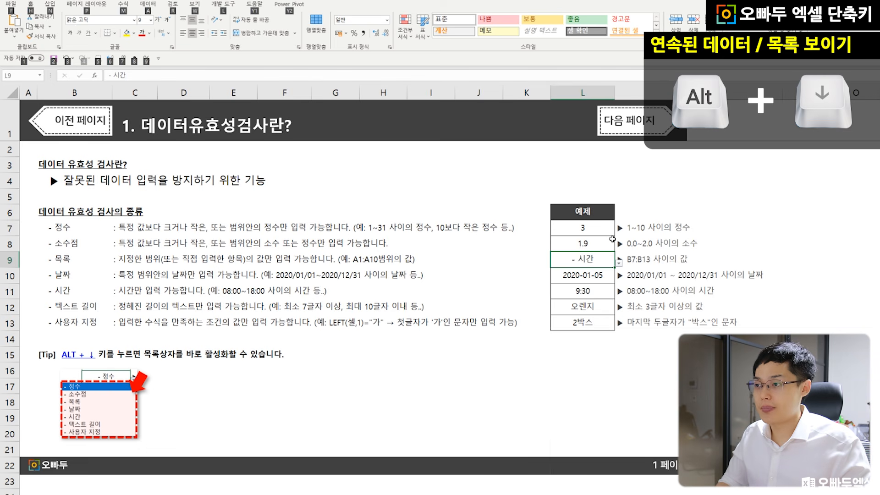
pyautogui.hotkey('alt', 'Down')
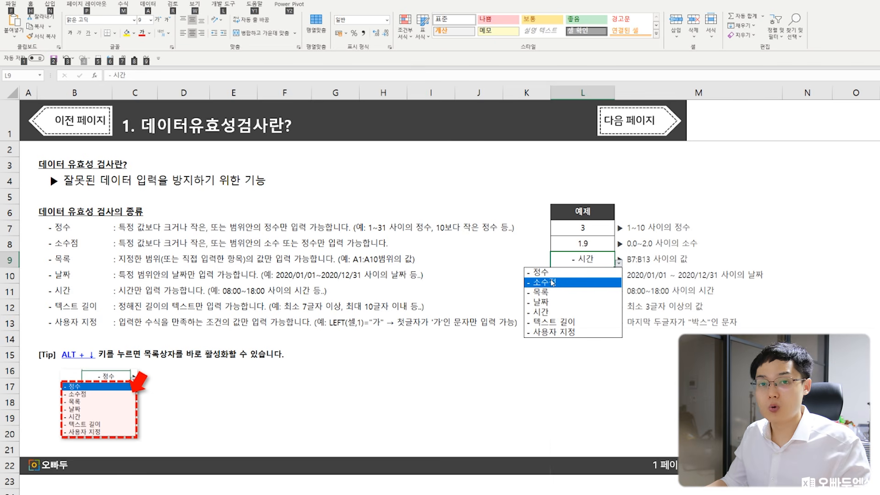
pyautogui.press('Escape')
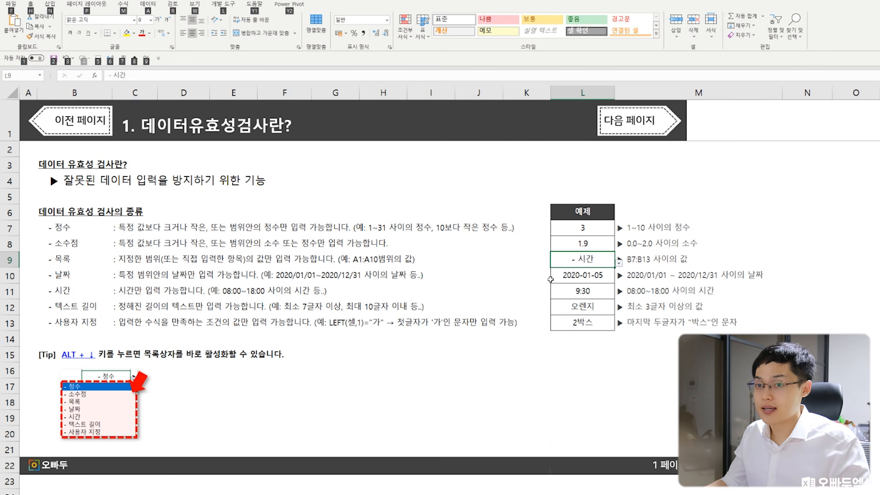
# Step: Compare the date example in L10 with the list example in L9, and highlight the list's source items in B7:B13
pyautogui.click(597, 273)
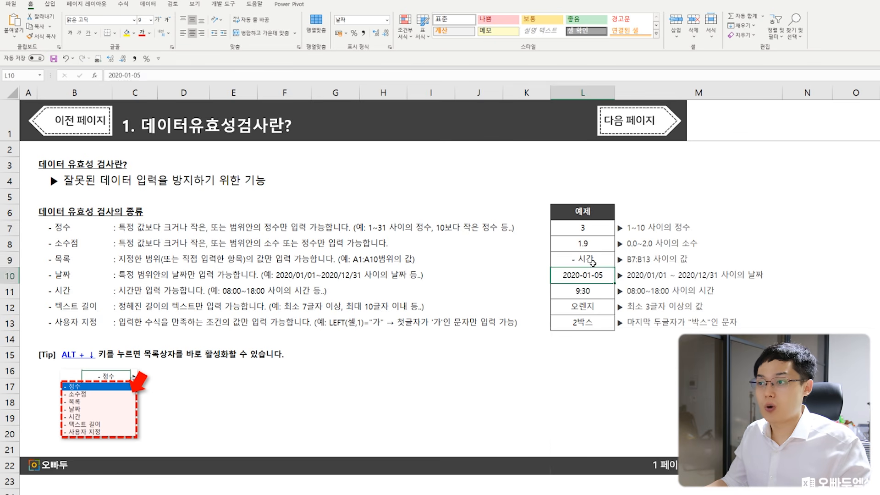
pyautogui.click(592, 263)
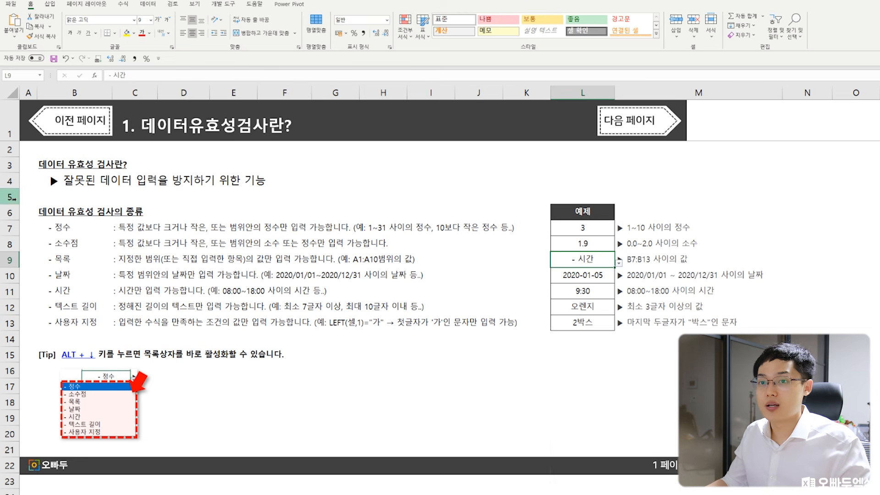
pyautogui.moveTo(69, 228); pyautogui.dragTo(73, 322)
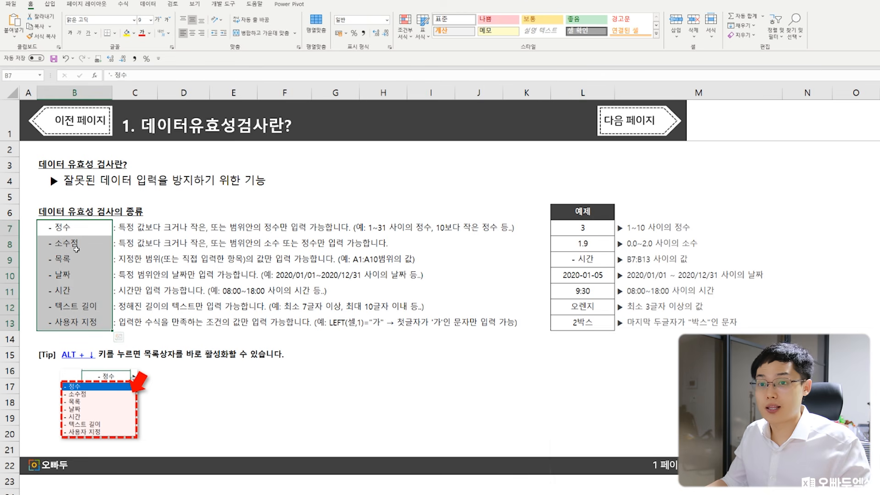
# Step: Display the pick lists of existing column entries for the ordinary cells B13 and C13, without choosing an entry
pyautogui.click(77, 320)
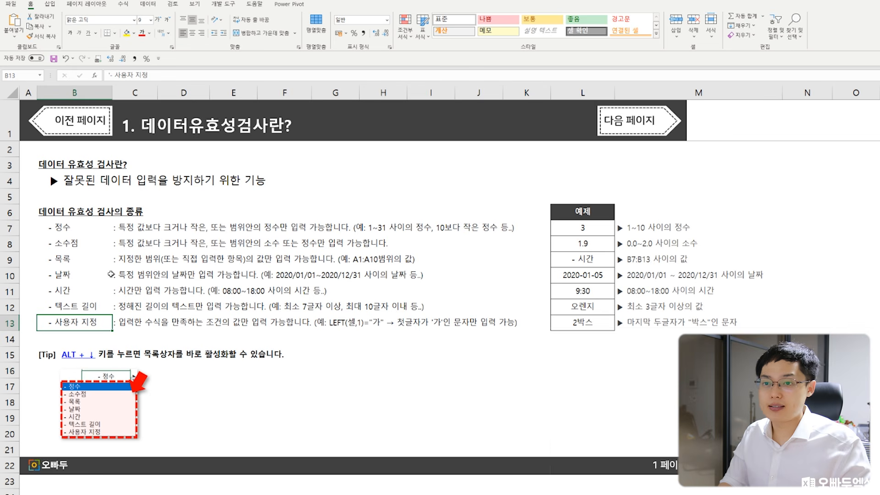
pyautogui.hotkey('alt', 'Down')
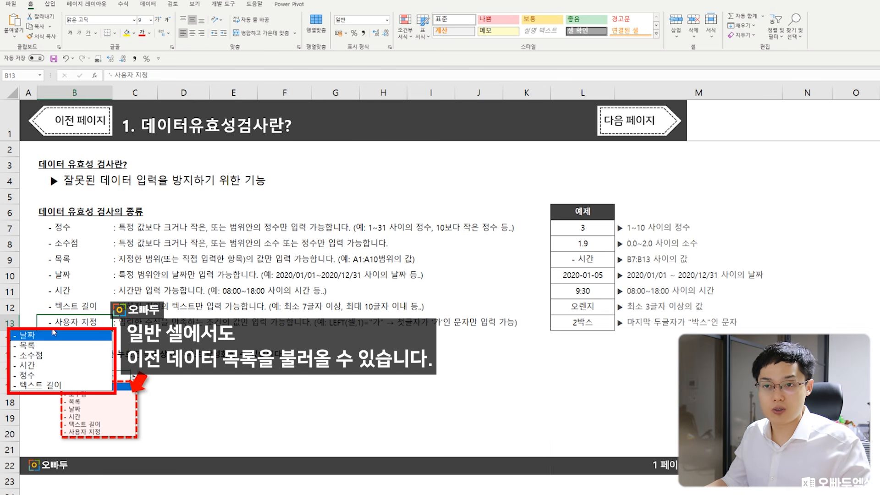
pyautogui.click(131, 321)
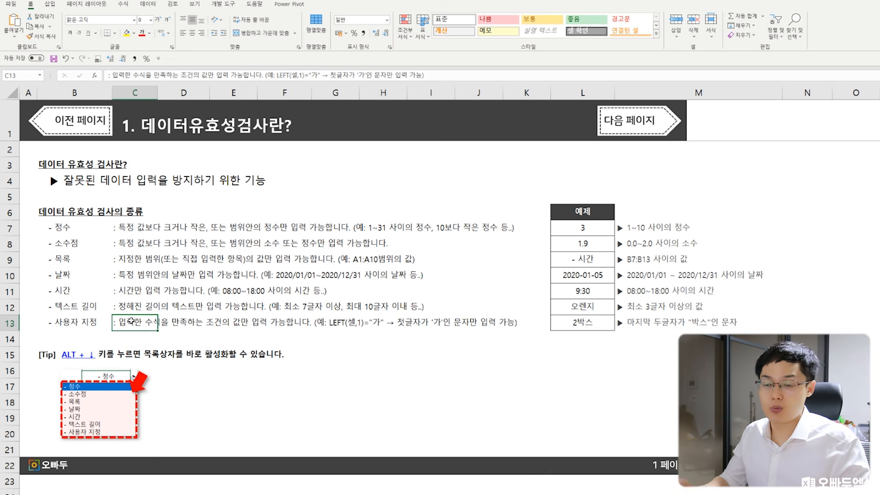
pyautogui.hotkey('alt', 'Down')
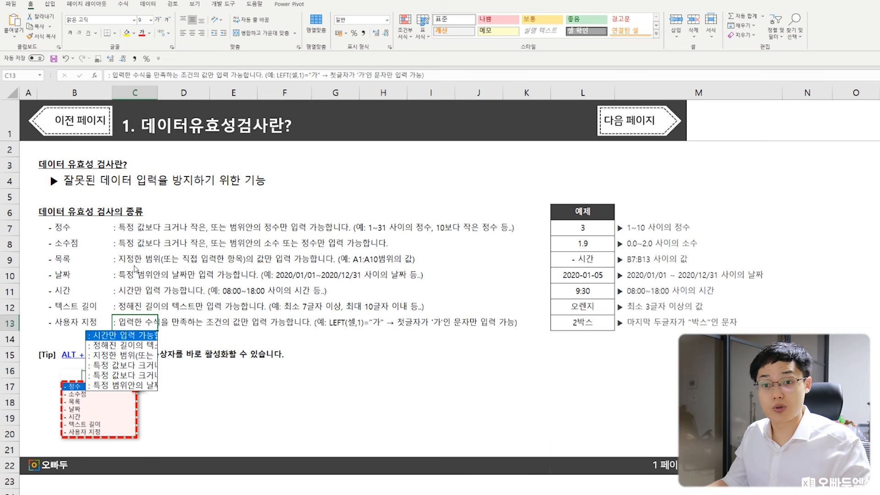
pyautogui.press('Escape')
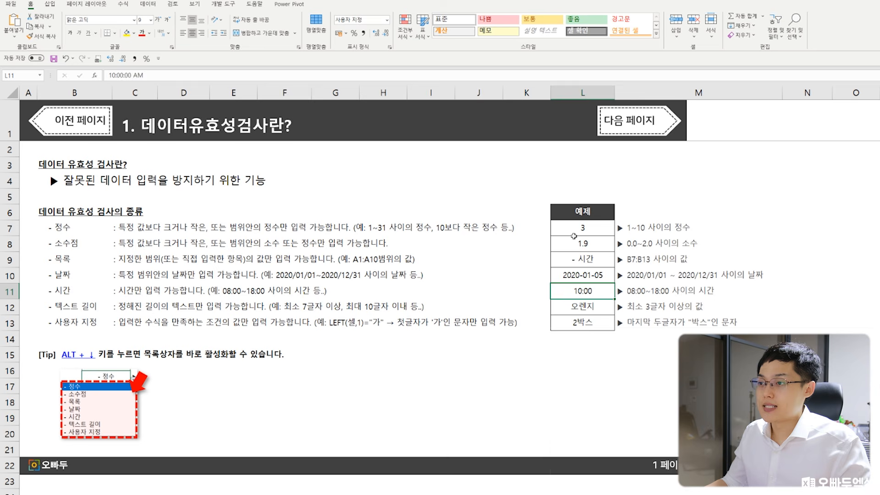
# Step: Step through the whole-number, decimal and date examples in cells L7, L8 and L10
pyautogui.click(574, 233)
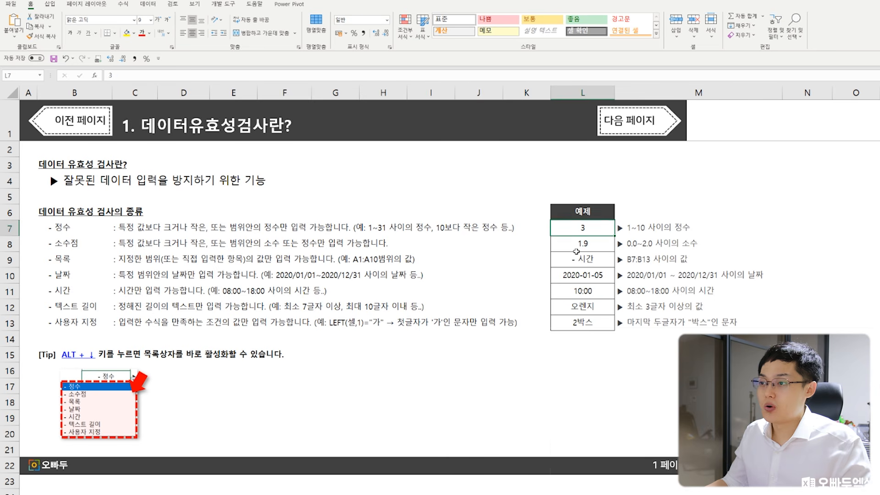
pyautogui.click(575, 250)
pyautogui.click(576, 276)
# Step: Open the data validation settings of the text-length example in L12, review its criteria and minimum value, and close them
pyautogui.click(579, 308)
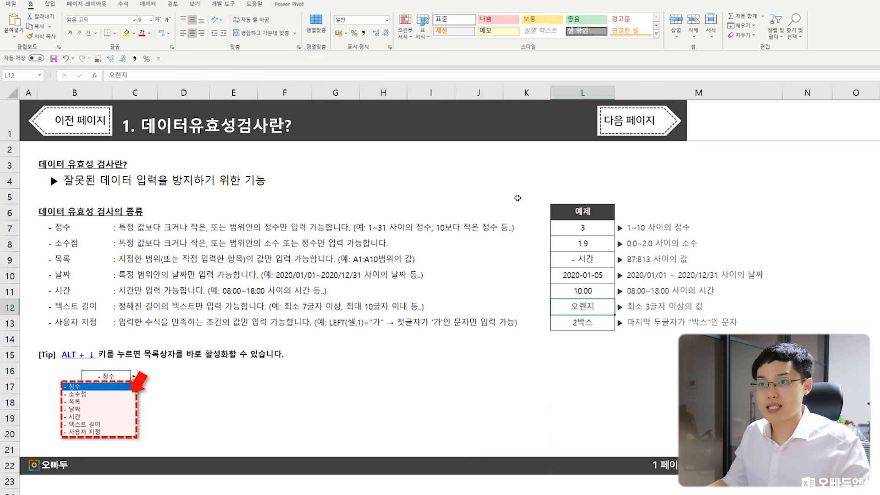
pyautogui.click(148, 4)
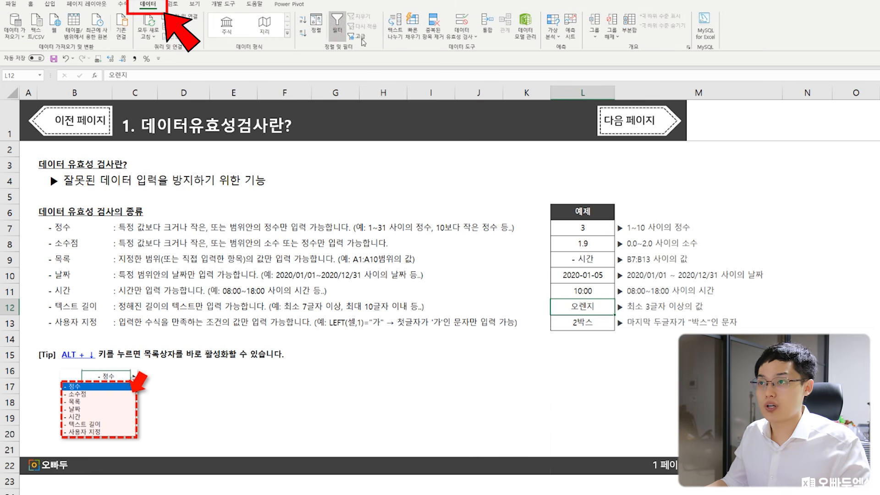
pyautogui.click(462, 36)
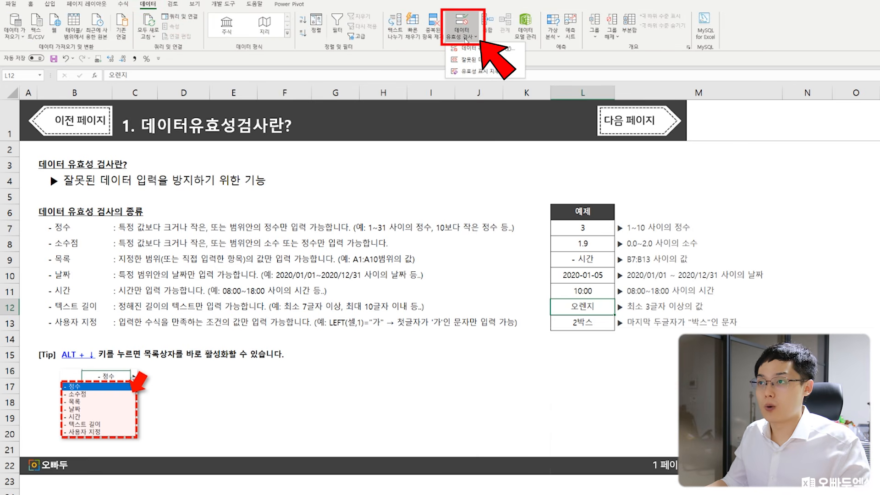
pyautogui.click(474, 48)
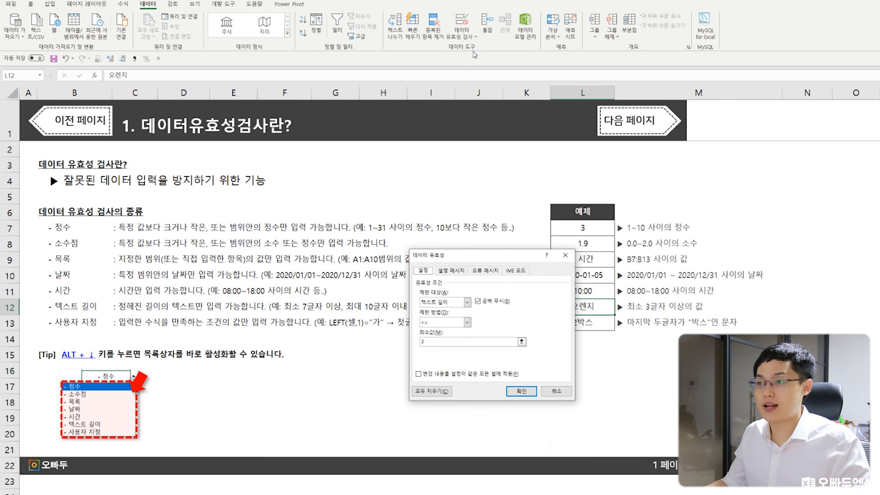
pyautogui.moveTo(443, 259); pyautogui.dragTo(385, 223)
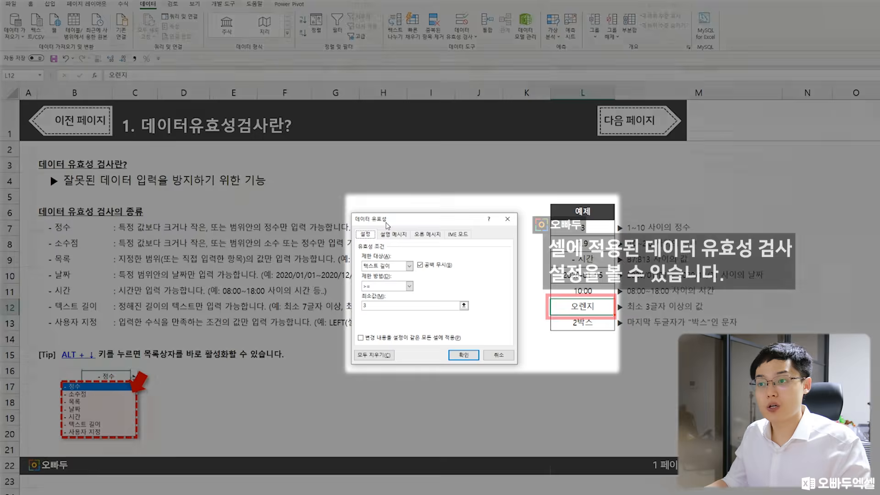
pyautogui.moveTo(389, 224); pyautogui.dragTo(422, 215)
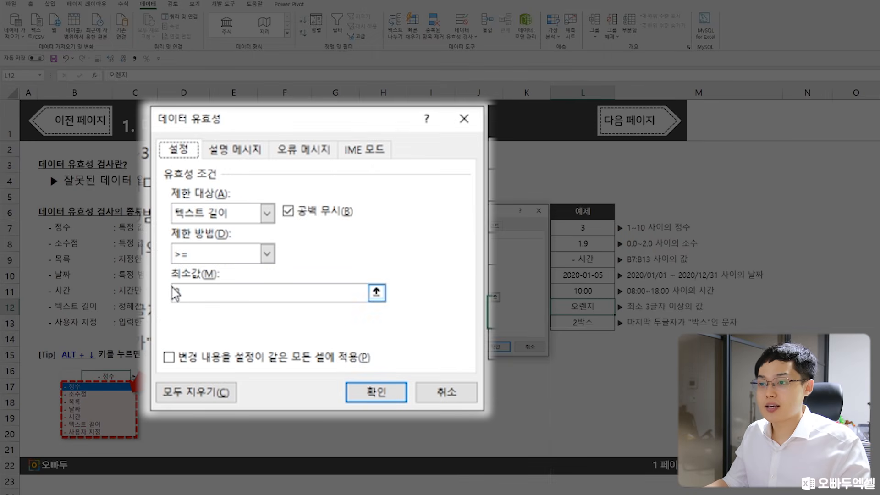
pyautogui.click(175, 294)
pyautogui.write('3')
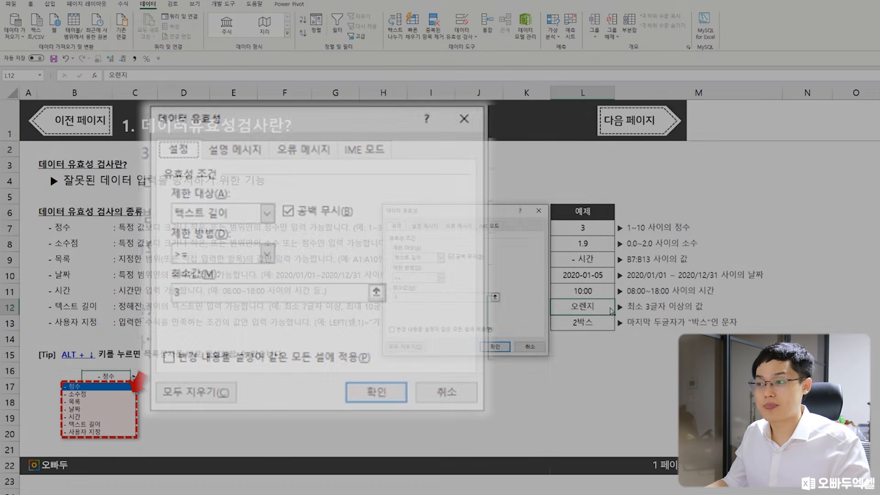
pyautogui.click(497, 347)
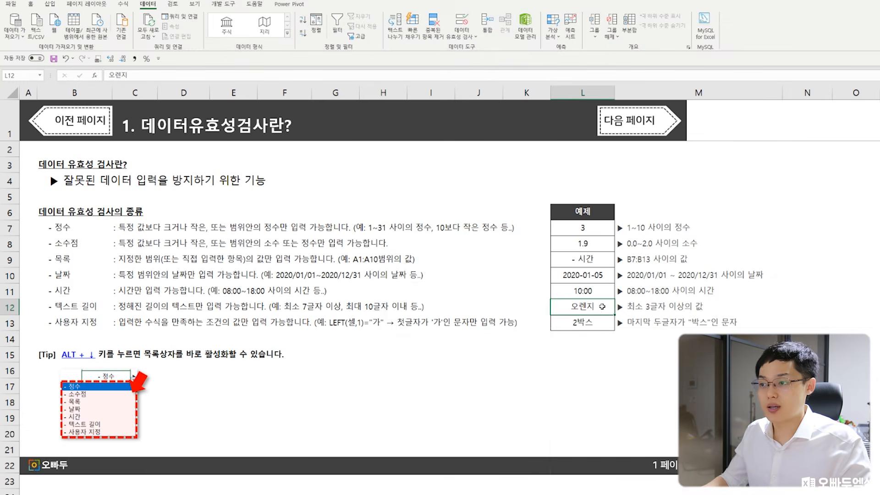
# Step: Try to enter 사과 in the text-length example cell L12, and cancel the entry
pyautogui.write('t')
pyautogui.press('BackSpace')
pyautogui.write('사과')
pyautogui.press('Return')
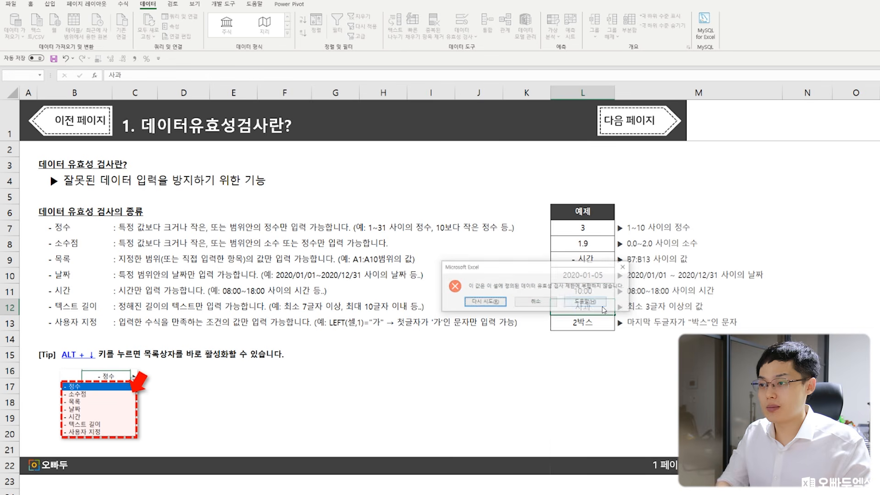
pyautogui.press('Escape')
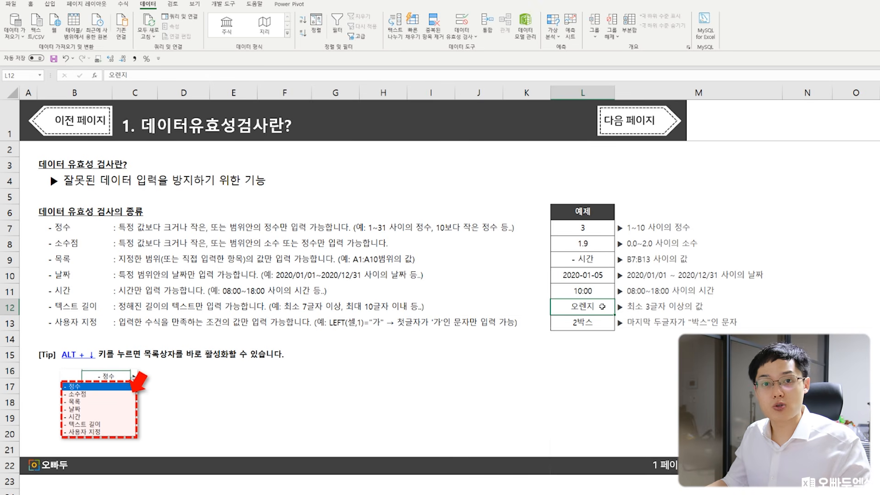
# Step: Set the time example in L11 to 15:00 and go to the next page, on notes and error messages
pyautogui.click(556, 291)
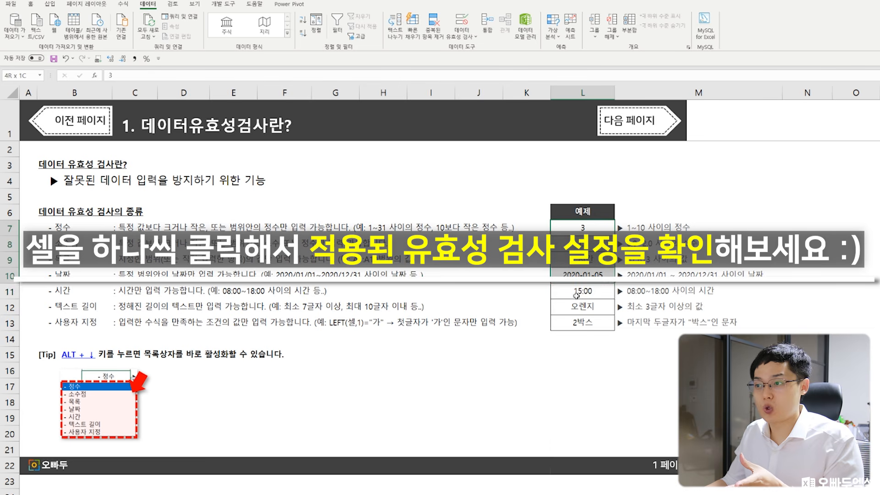
pyautogui.click(579, 309)
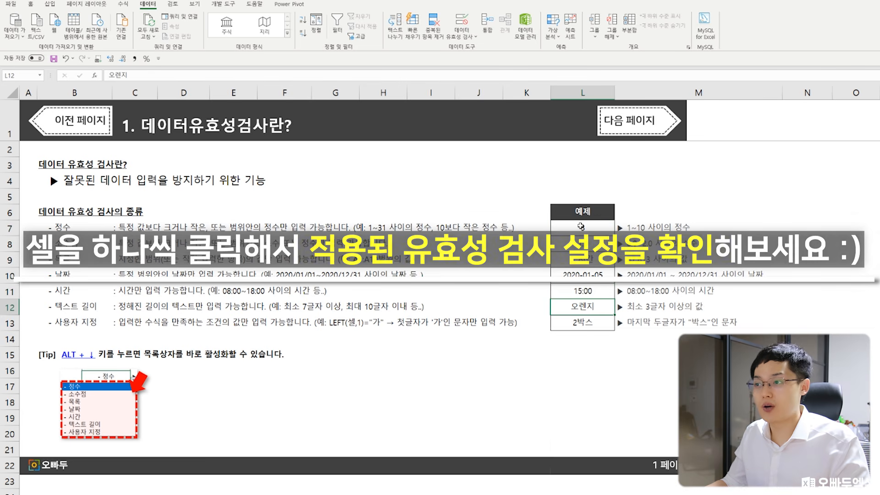
pyautogui.click(580, 259)
pyautogui.click(577, 293)
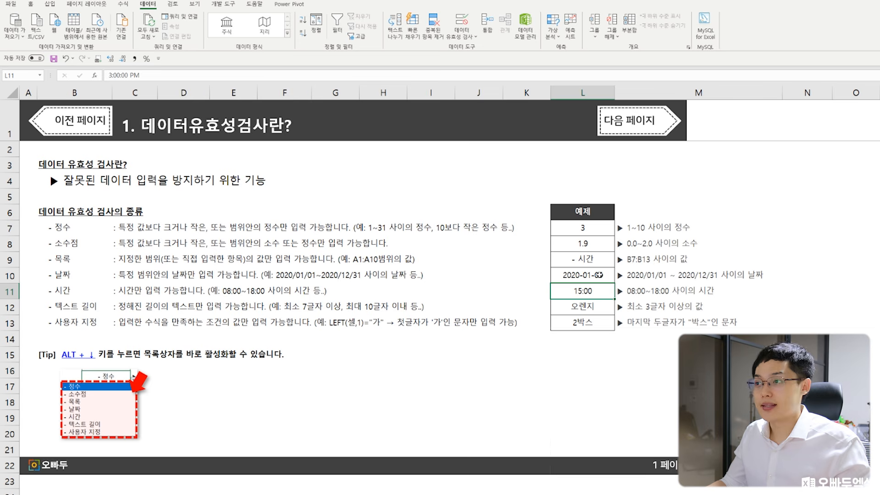
pyautogui.click(640, 123)
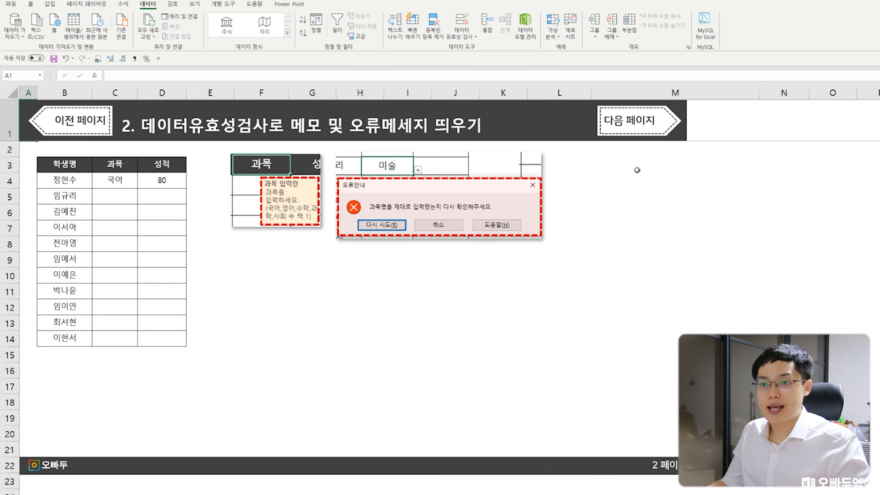
# Step: Insert a note without added text in cell D6 of the student score table
pyautogui.click(160, 219)
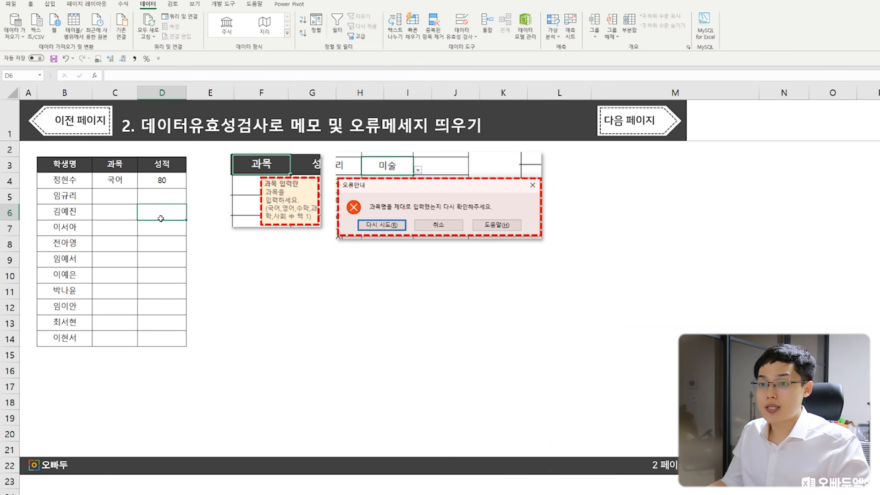
pyautogui.rightClick(162, 217)
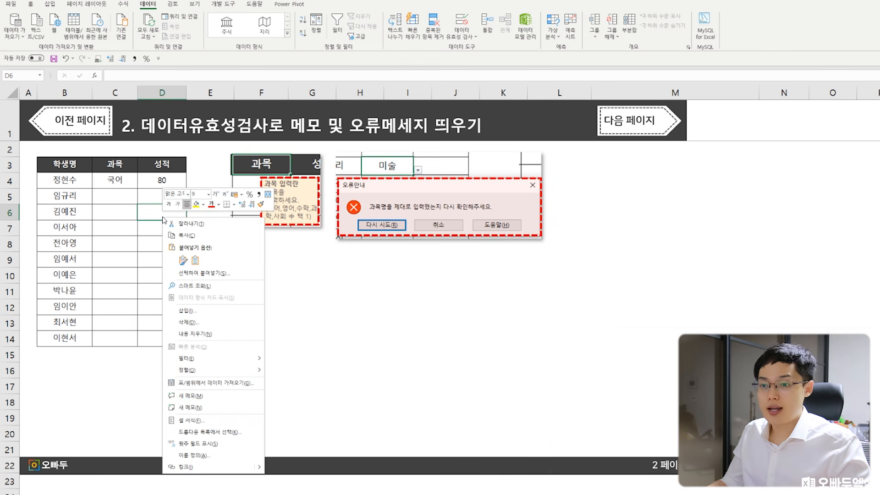
pyautogui.click(191, 407)
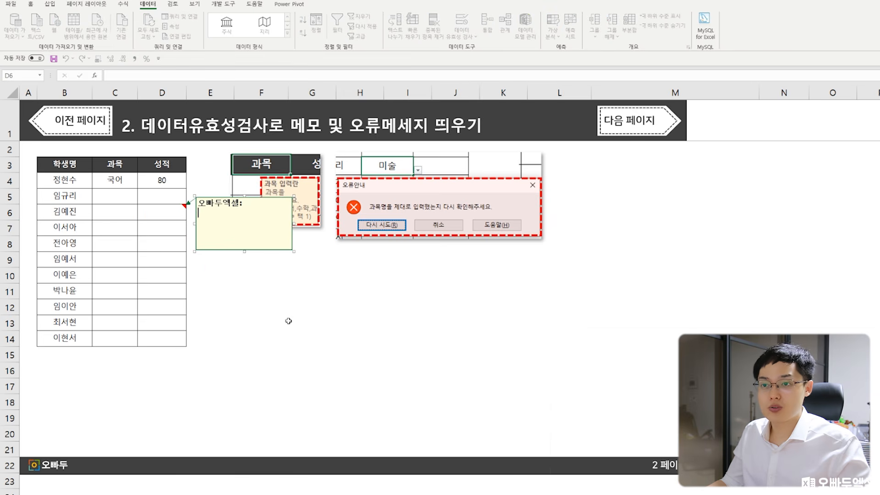
pyautogui.click(280, 302)
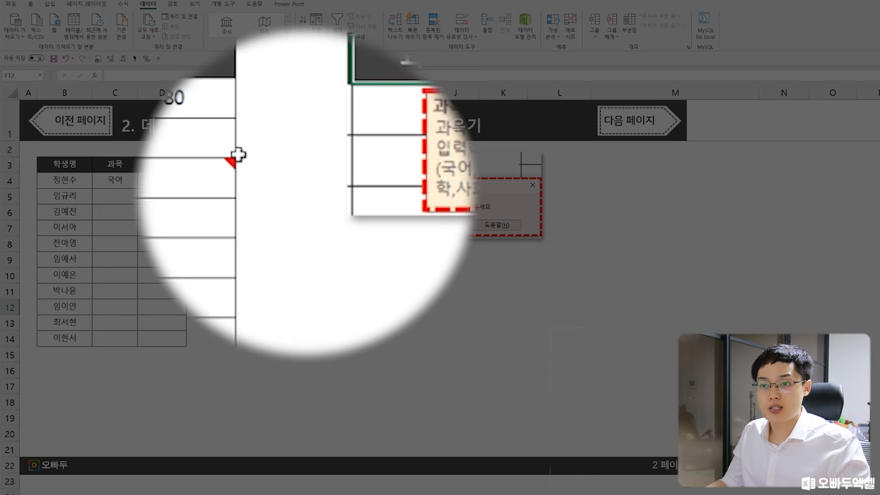
# Step: Display the input messages of the 과목 and 성적 header cells for comparison with the ordinary note
pyautogui.moveTo(206, 176)
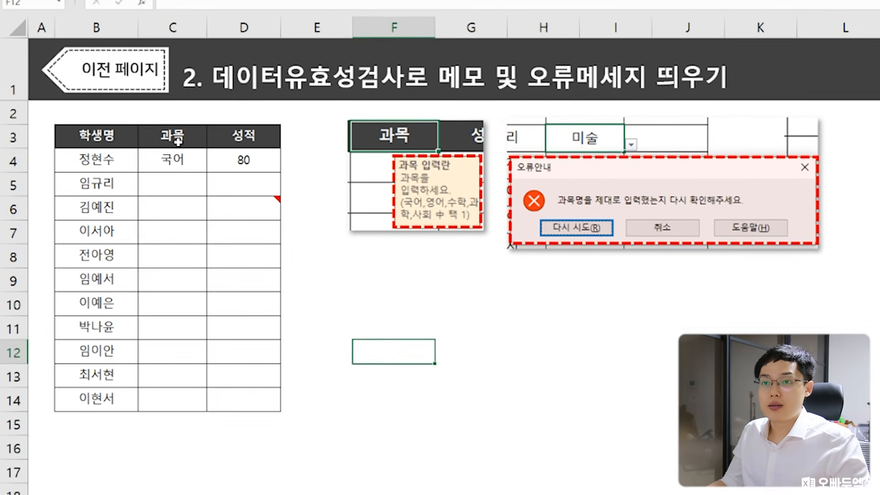
pyautogui.click(178, 138)
pyautogui.click(210, 137)
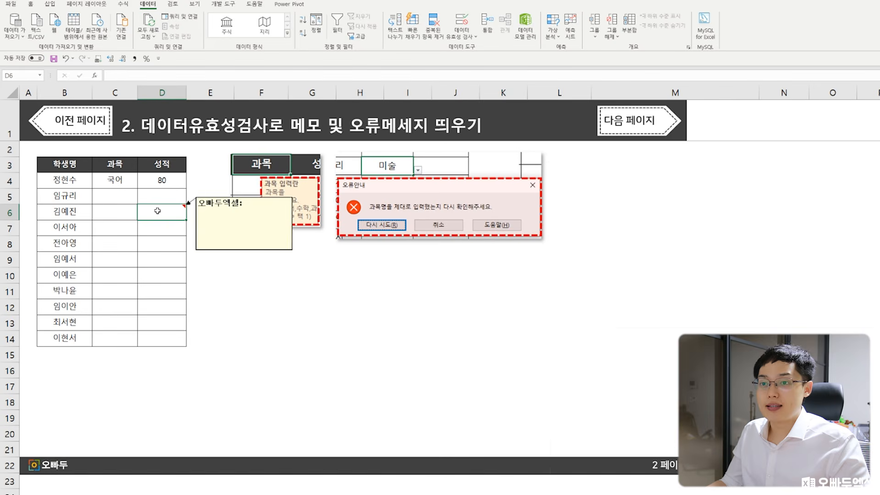
# Step: Delete the note from cell D6
pyautogui.rightClick(176, 211)
pyautogui.click(211, 402)
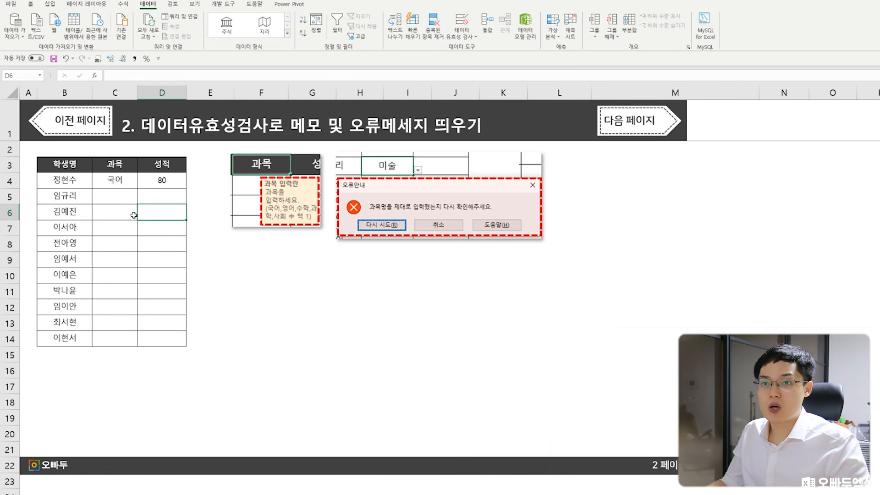
# Step: Add a data validation input message to header cell B3 with the title 학생명 입력 and the text 학생명을 입력해주세요
pyautogui.click(64, 165)
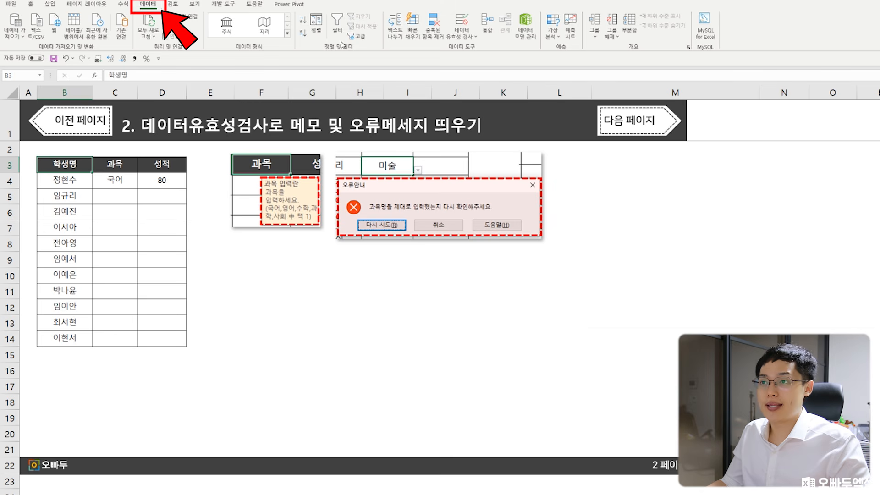
pyautogui.click(463, 36)
pyautogui.click(470, 54)
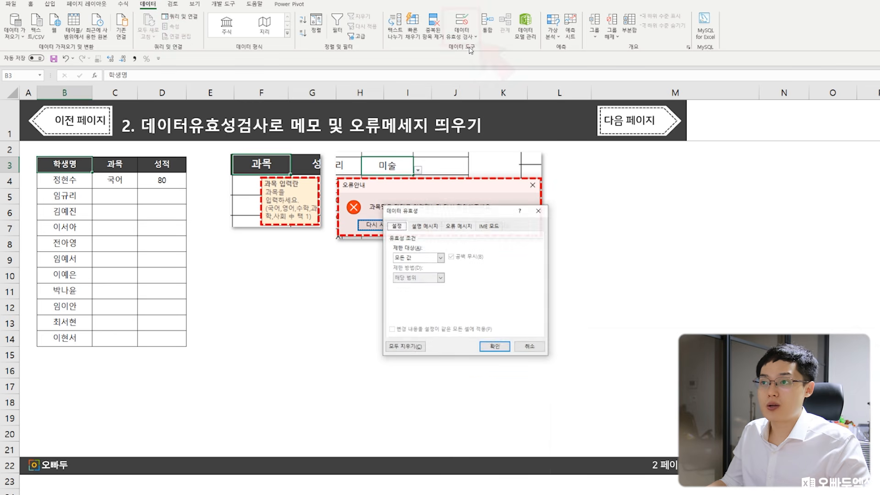
pyautogui.moveTo(446, 212); pyautogui.dragTo(362, 173)
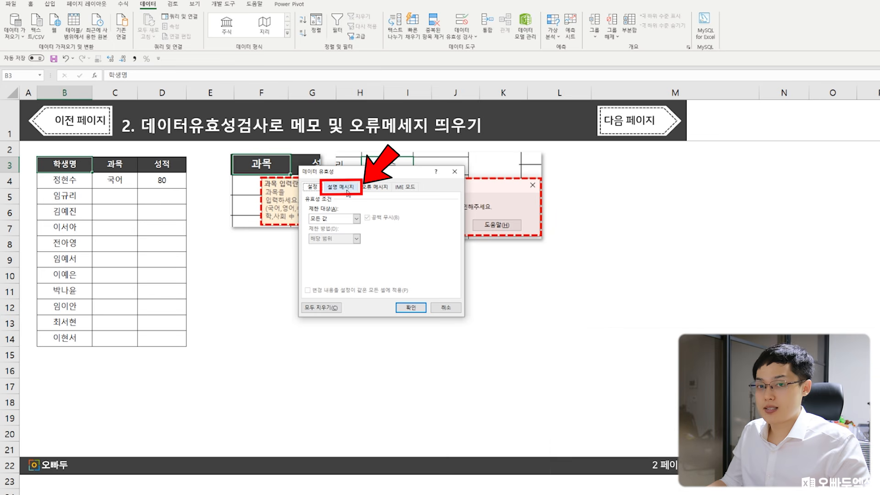
pyautogui.click(347, 188)
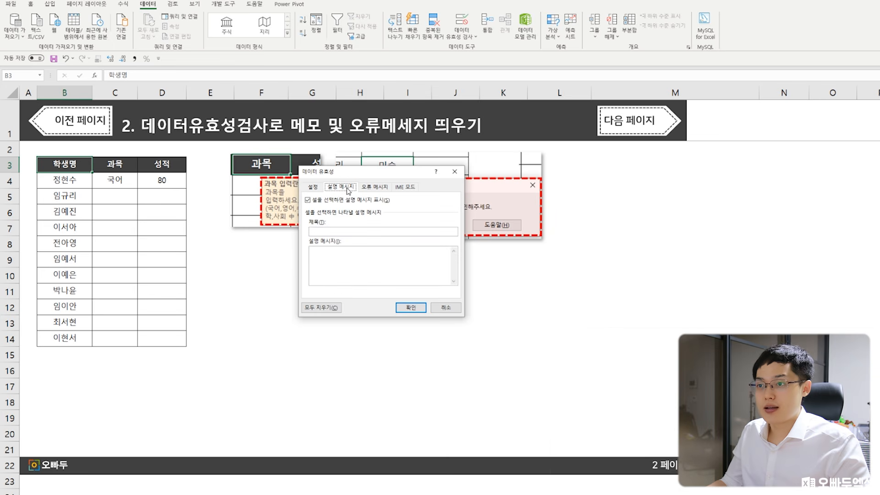
pyautogui.click(317, 230)
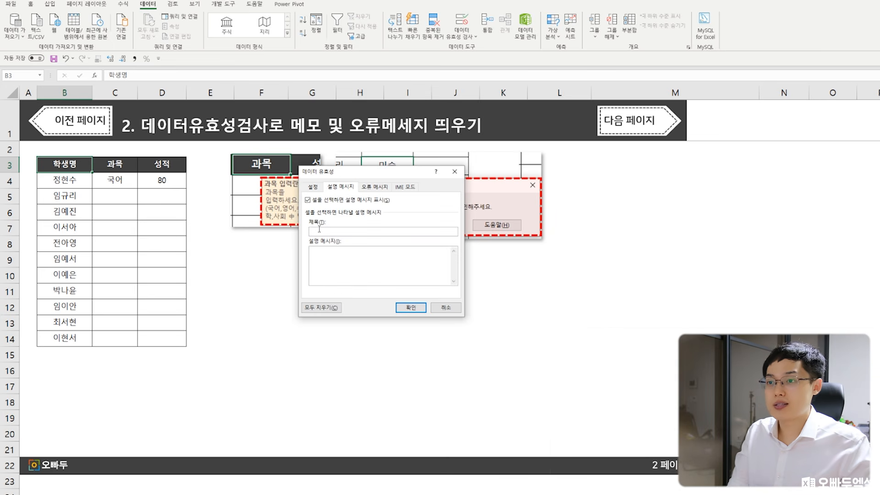
pyautogui.write('과')
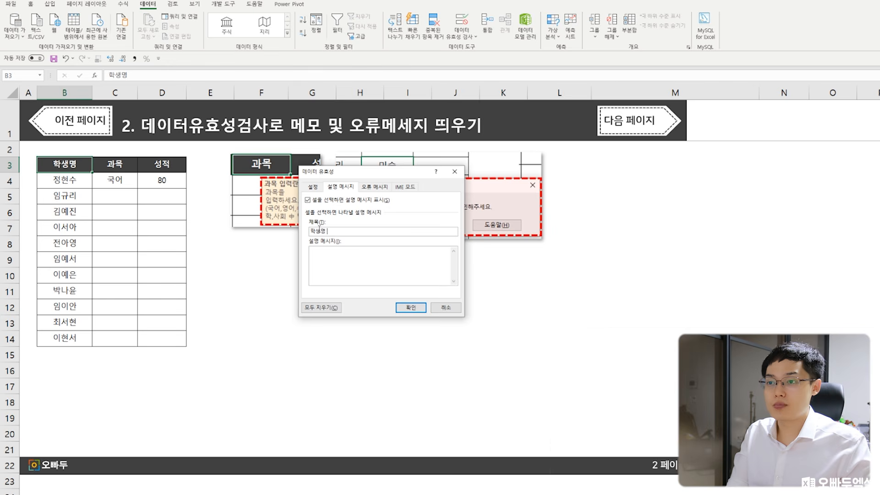
pyautogui.click(326, 264)
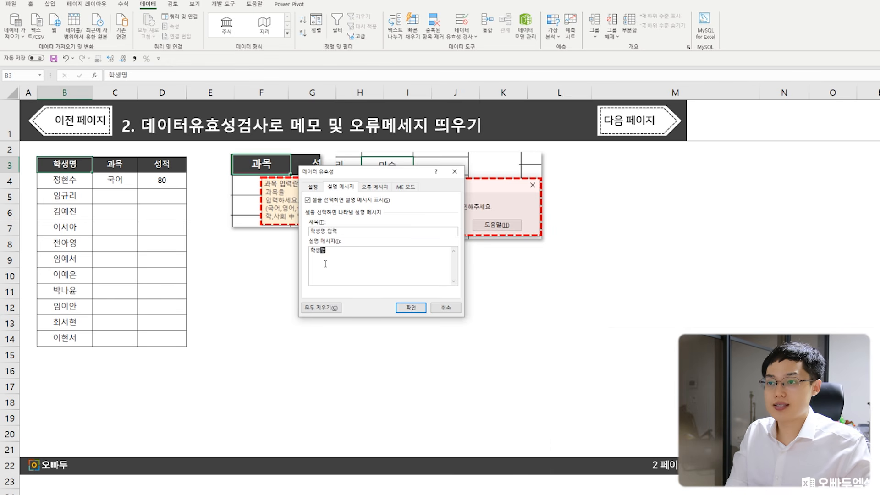
pyautogui.write('학생명을 입력')
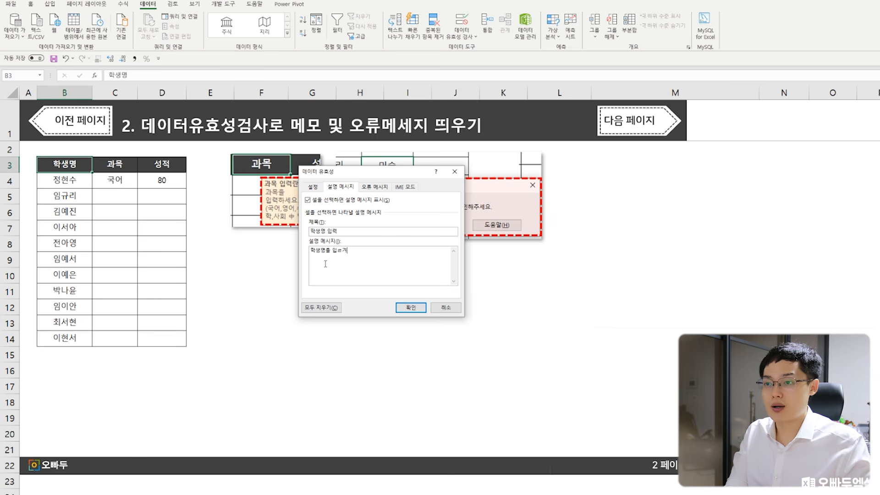
pyautogui.write('해주세요.')
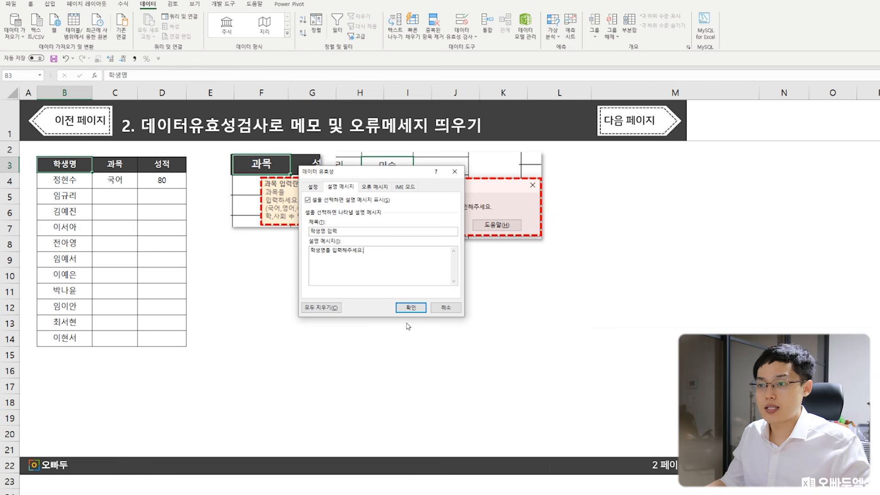
pyautogui.click(410, 307)
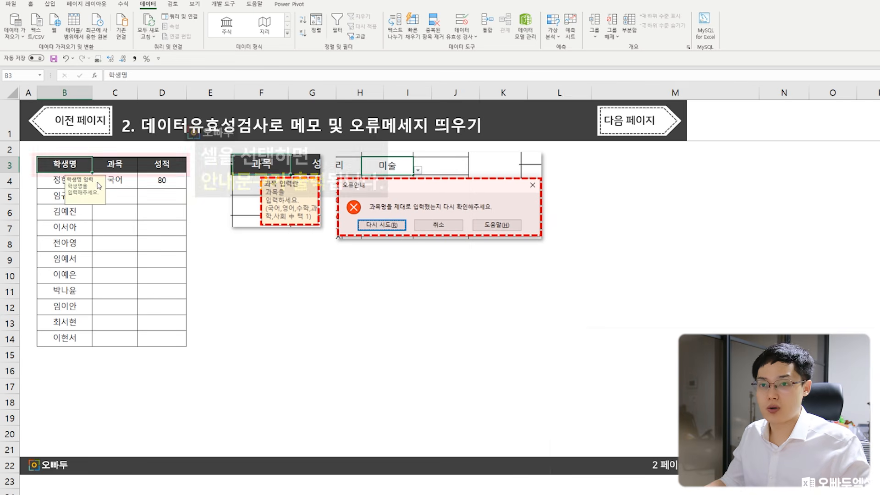
# Step: Display the input messages of the 학생명, 과목 and 성적 headers in B3:D3, going through them repeatedly
pyautogui.click(111, 165)
pyautogui.click(161, 163)
pyautogui.click(118, 163)
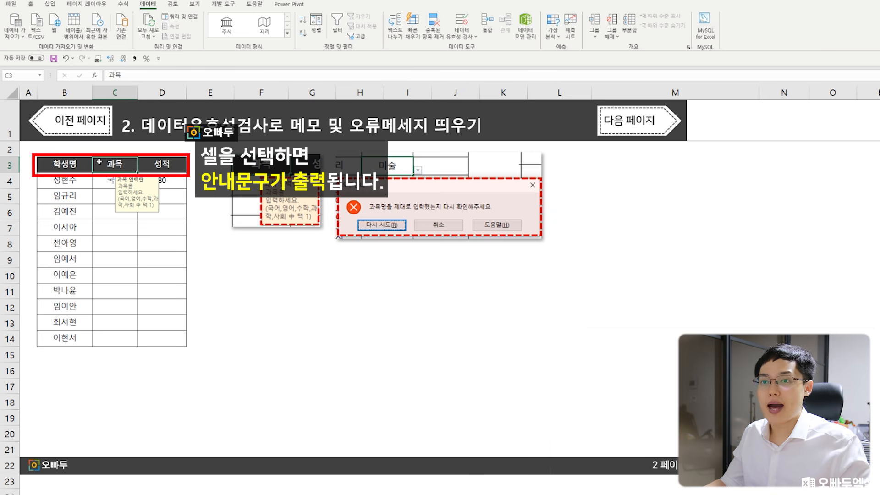
pyautogui.click(81, 164)
pyautogui.click(113, 164)
pyautogui.click(161, 167)
pyautogui.click(116, 165)
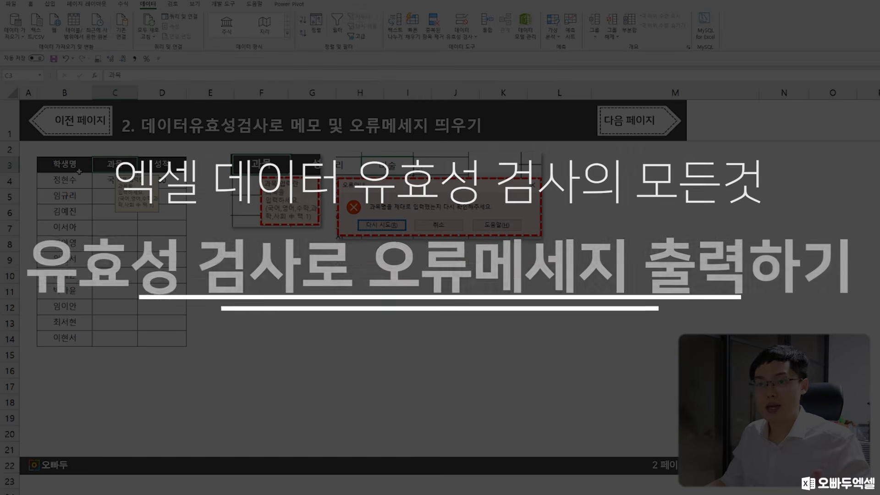
# Step: Display the drop-down list of subjects in cell C4 of the 과목 column and leave the cell's value as is
pyautogui.click(101, 186)
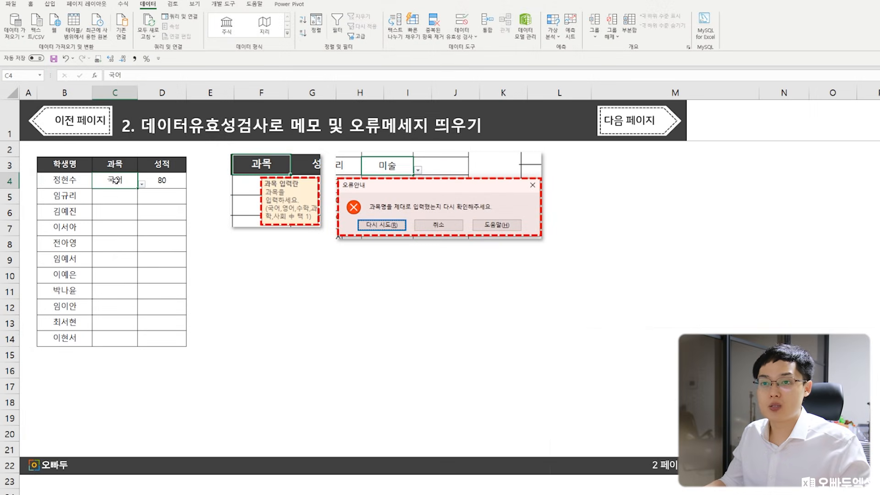
pyautogui.click(141, 184)
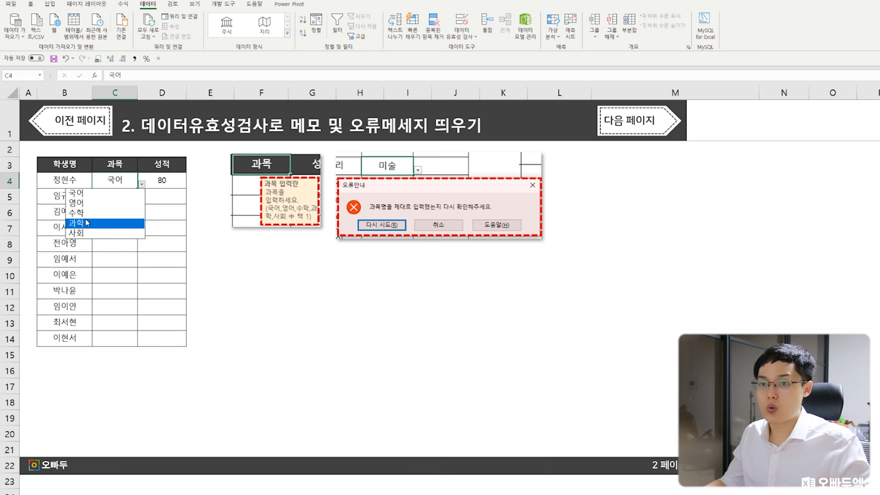
pyautogui.click(111, 263)
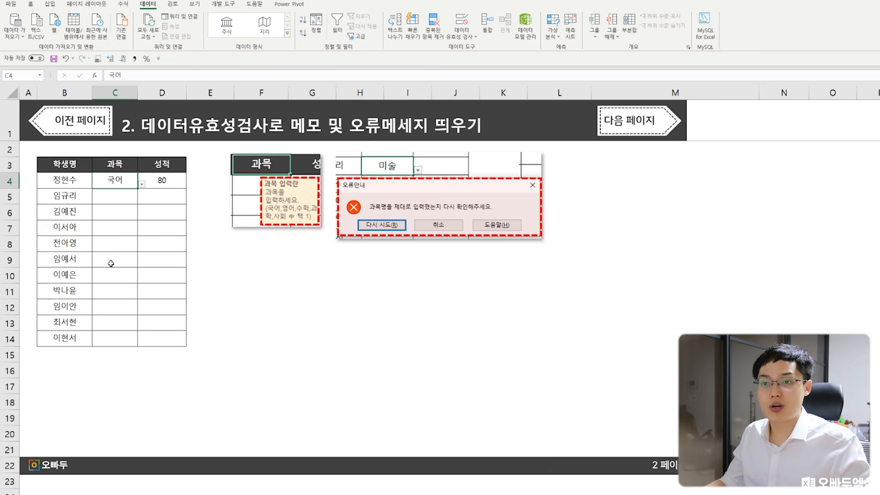
# Step: Try to enter the unlisted subject 미술 in cell C5, and cancel the entry
pyautogui.click(119, 198)
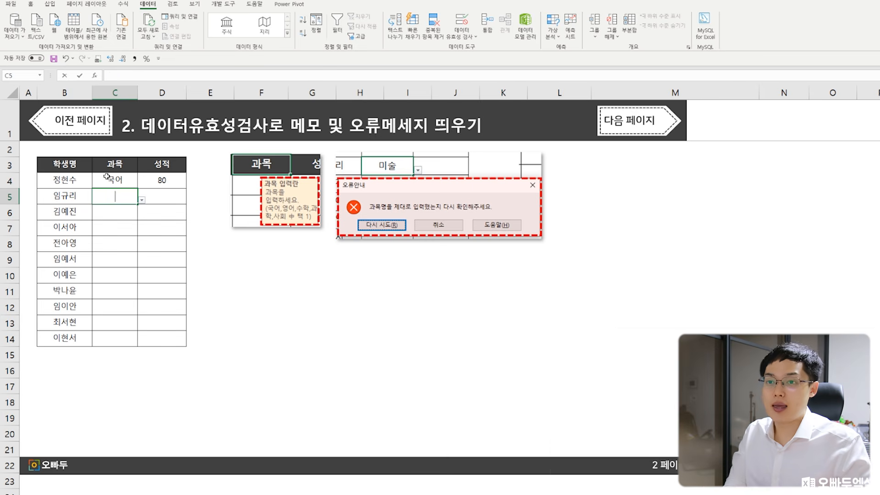
pyautogui.write('미술')
pyautogui.press('Return')
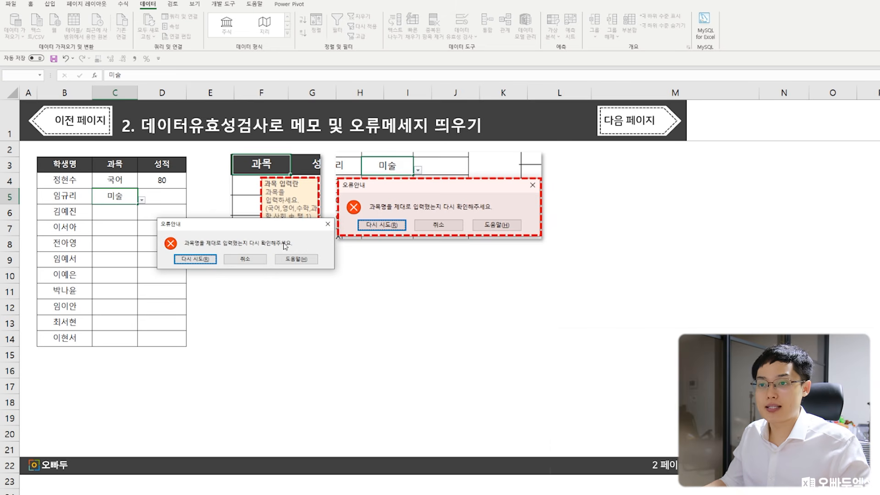
pyautogui.click(239, 259)
# Step: Examine the style, title and text of the data validation error message applied to the 과목 cells C4:C14
pyautogui.moveTo(115, 180); pyautogui.dragTo(114, 340)
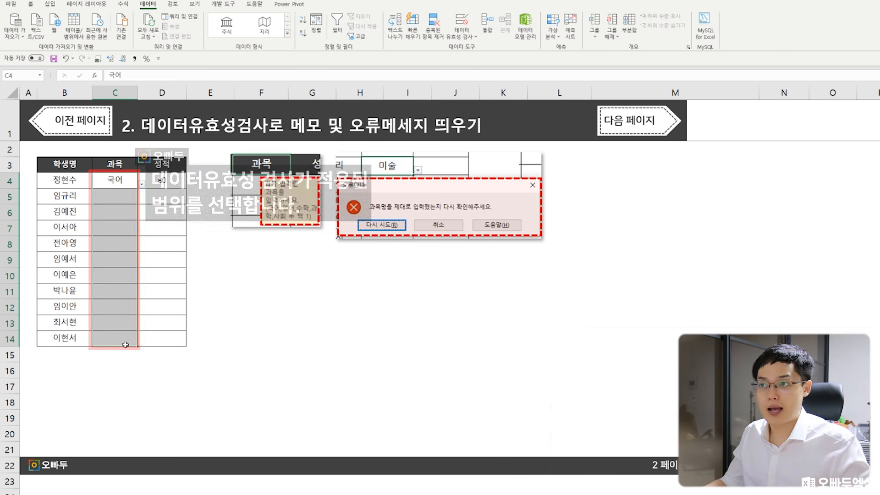
pyautogui.click(465, 34)
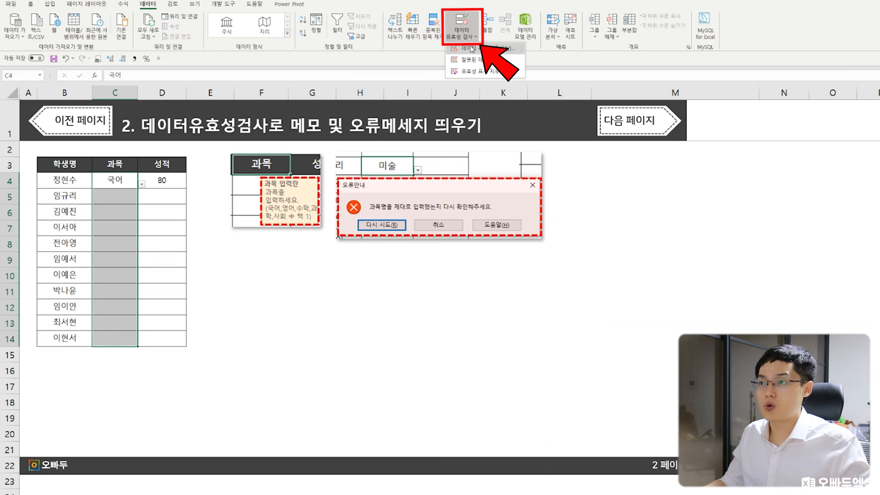
pyautogui.click(468, 48)
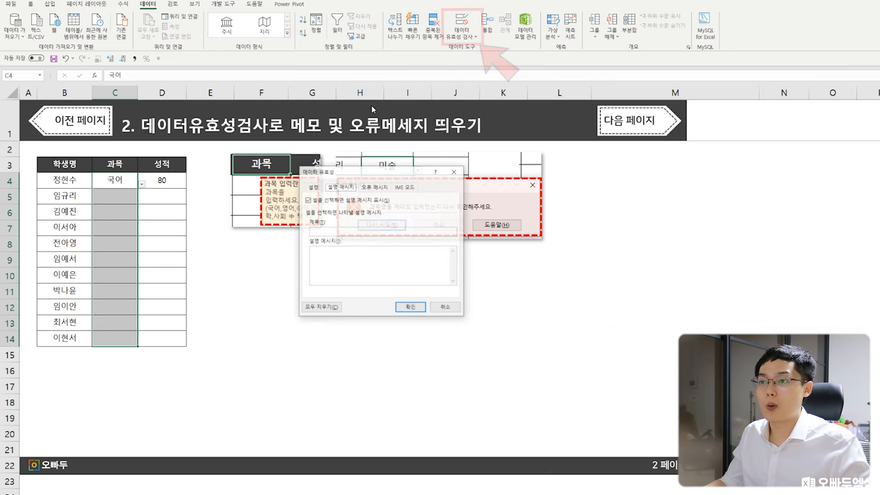
pyautogui.click(368, 187)
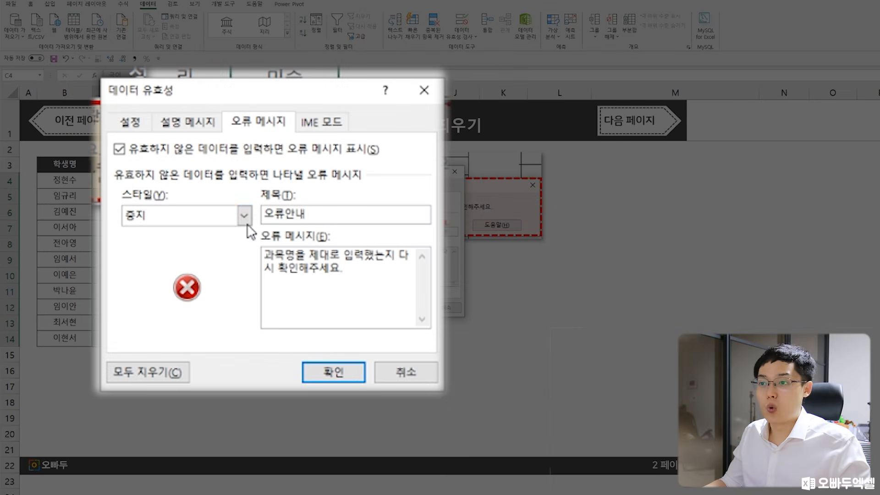
pyautogui.moveTo(374, 271); pyautogui.dragTo(250, 255)
pyautogui.click(326, 270)
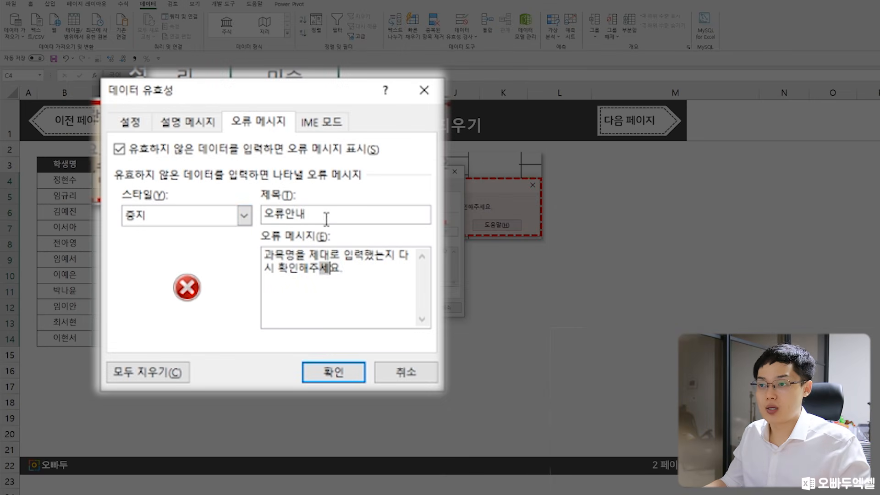
pyautogui.moveTo(265, 253); pyautogui.dragTo(346, 266)
pyautogui.click(346, 265)
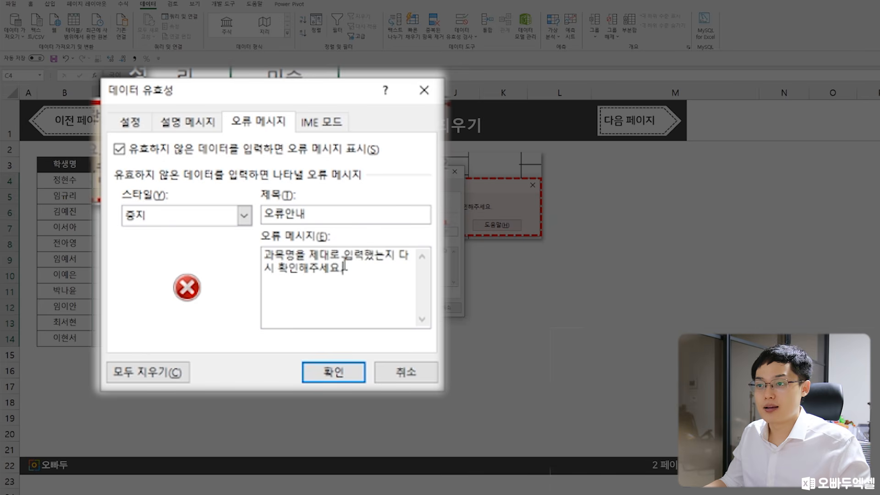
pyautogui.moveTo(265, 253); pyautogui.dragTo(359, 298)
pyautogui.click(359, 300)
pyautogui.click(411, 308)
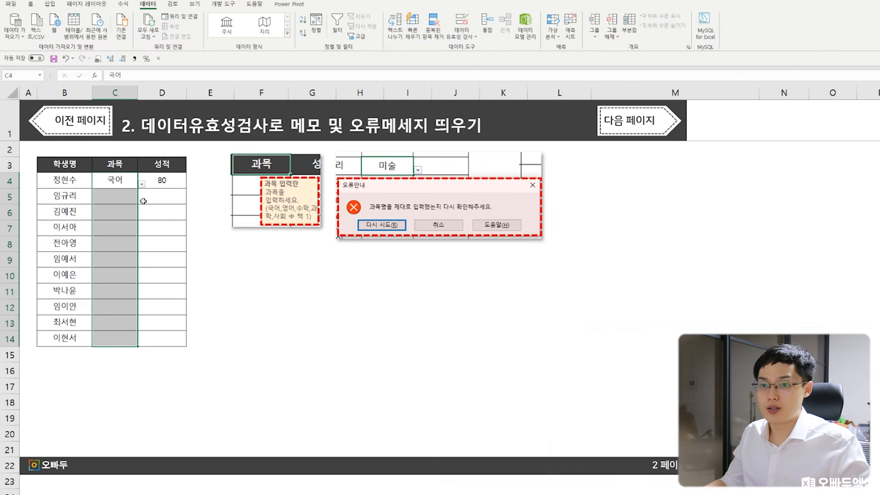
# Step: Examine the data validation error message and the minimum and maximum limits applied to the 성적 cells D4:D14
pyautogui.click(122, 200)
pyautogui.click(159, 185)
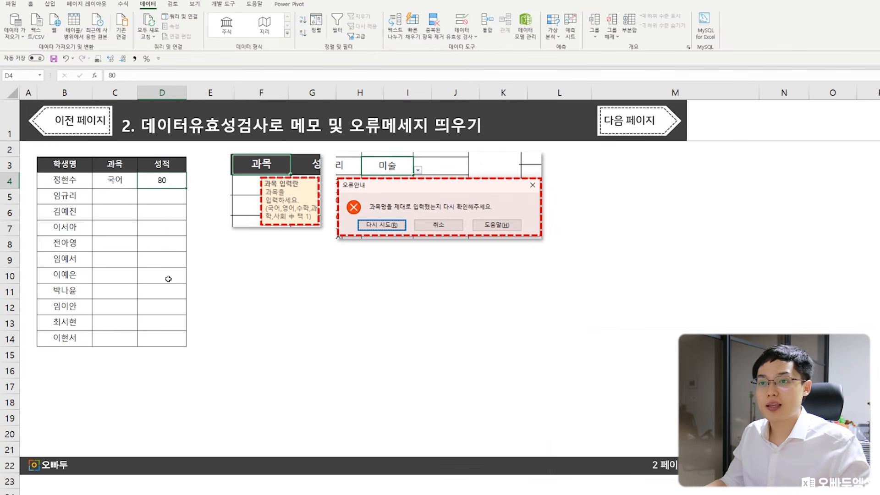
pyautogui.keyDown('shift'); pyautogui.click(153, 338); pyautogui.keyUp('shift')
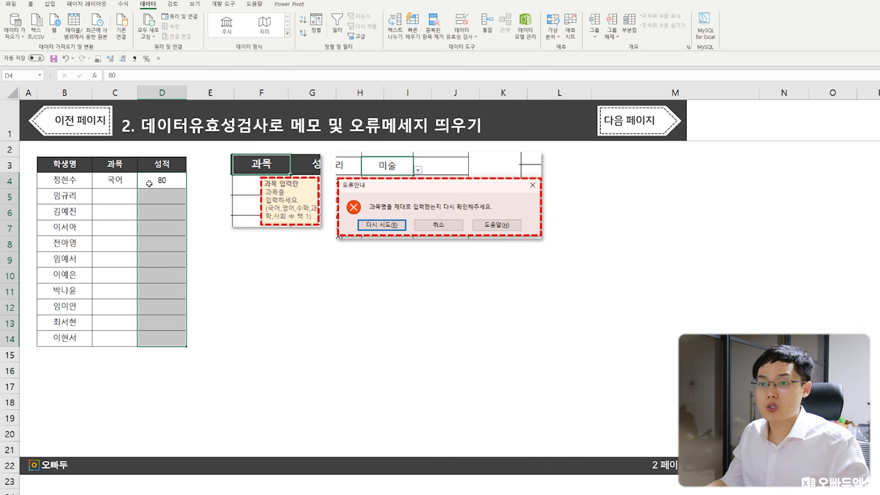
pyautogui.moveTo(149, 183); pyautogui.dragTo(162, 335)
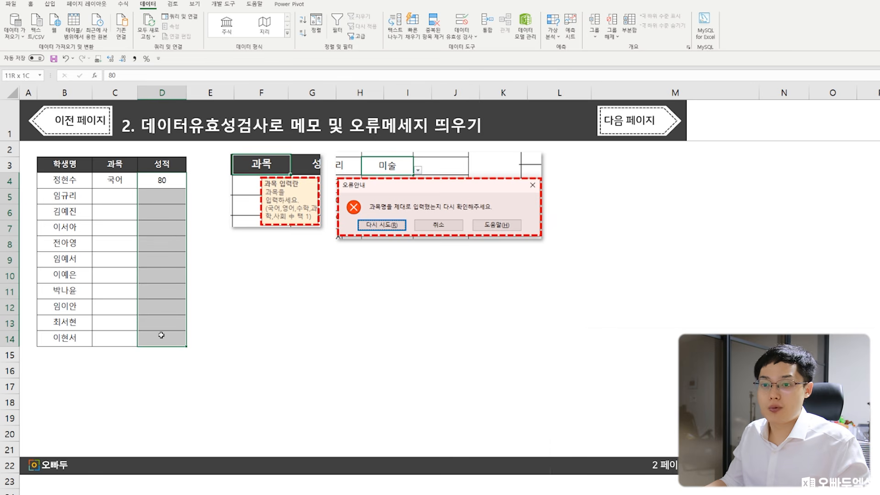
pyautogui.click(459, 34)
pyautogui.click(460, 51)
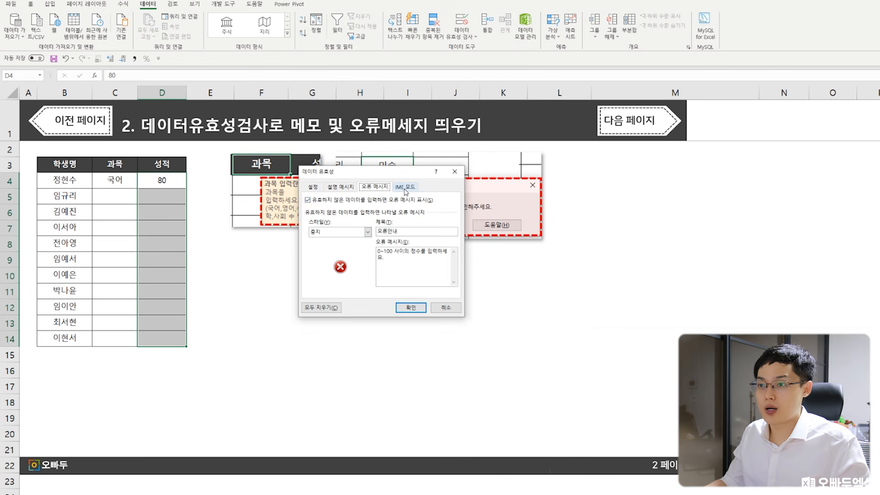
pyautogui.click(393, 258)
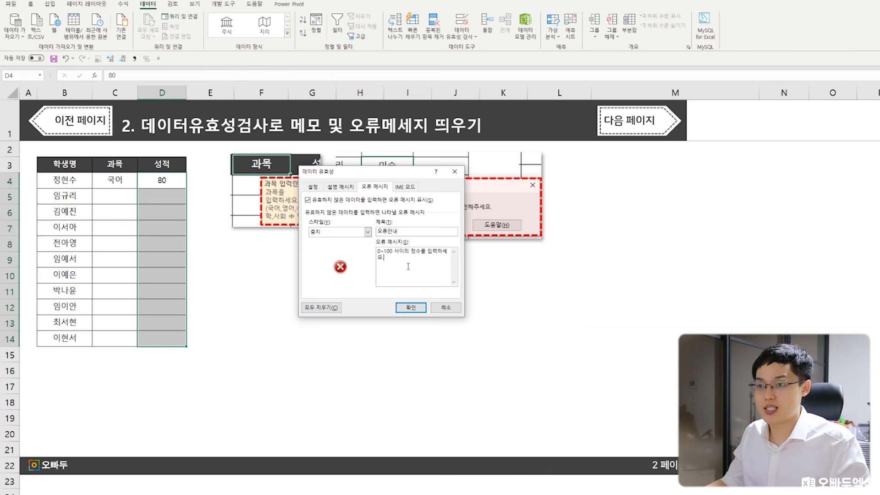
pyautogui.click(313, 187)
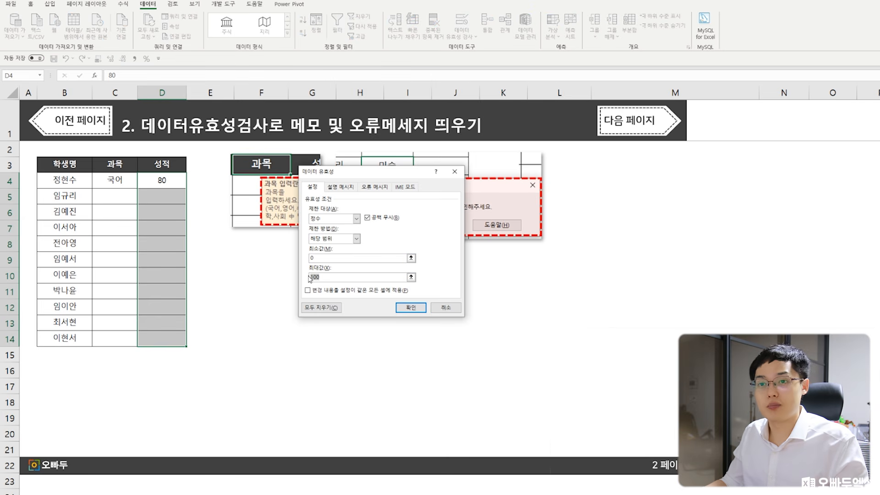
pyautogui.click(408, 306)
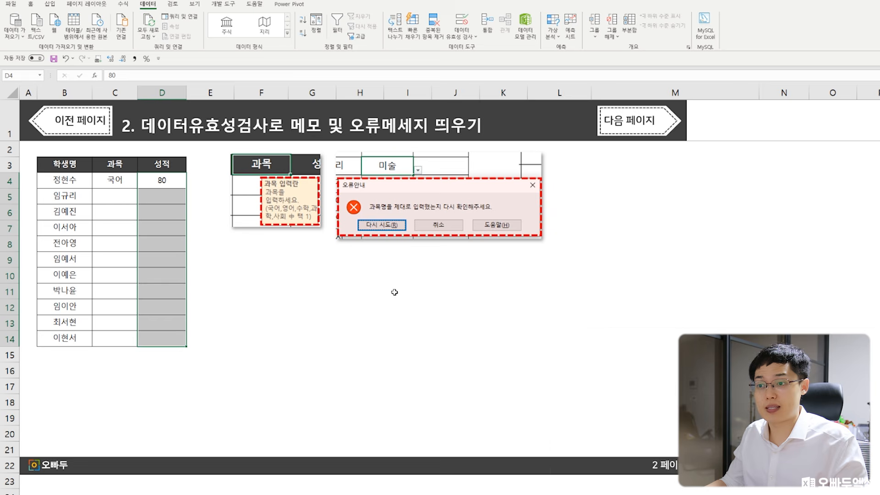
# Step: Try to enter the out-of-range score 101 in cell D6, and cancel the entry
pyautogui.click(180, 212)
pyautogui.write('10')
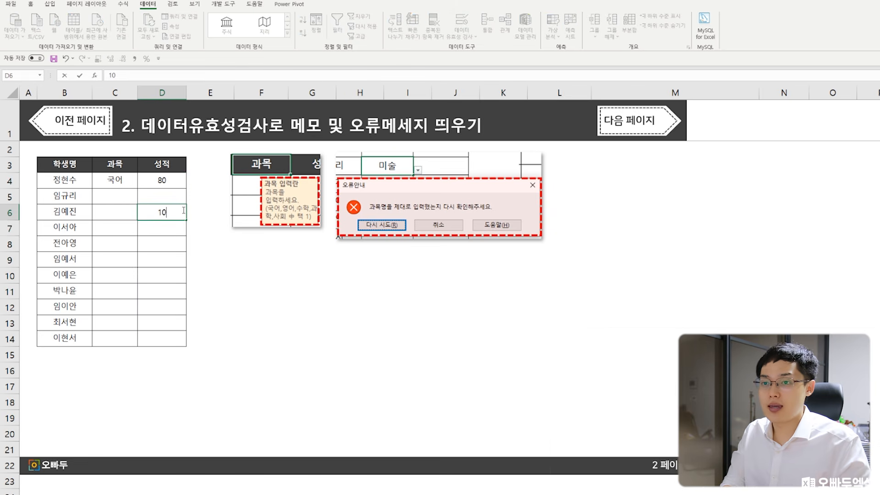
pyautogui.write('1')
pyautogui.press('Return')
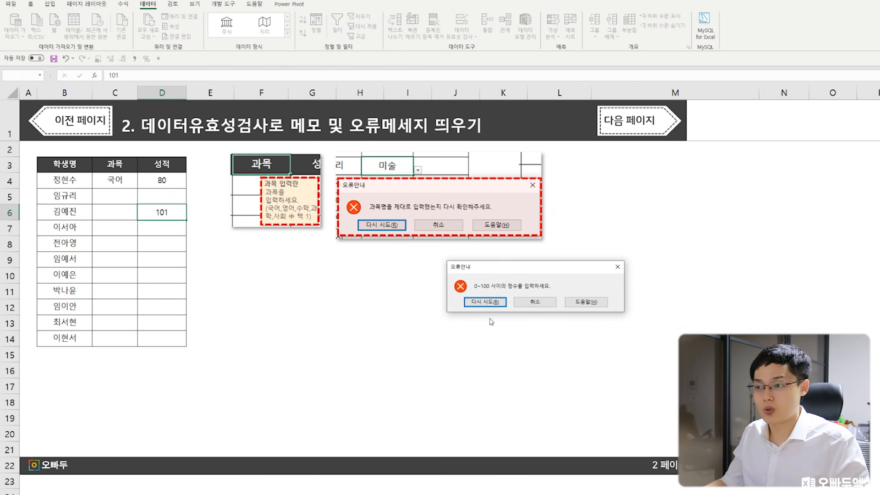
pyautogui.click(530, 304)
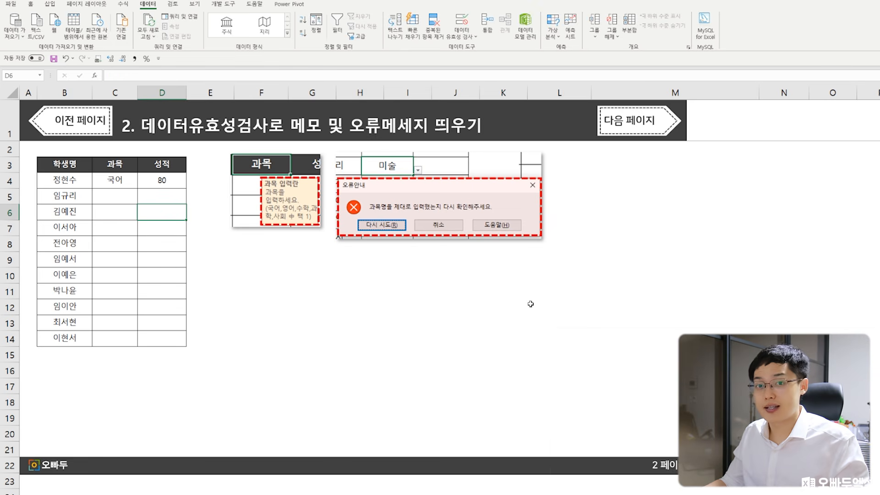
# Step: Go to the next page, on real-time updating list boxes, and display the drop-down list of cell C4
pyautogui.click(619, 127)
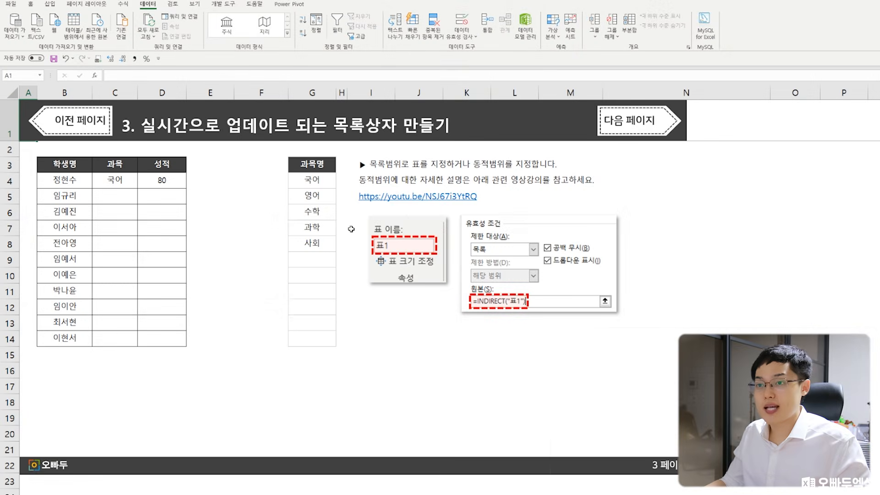
pyautogui.click(124, 182)
pyautogui.click(142, 184)
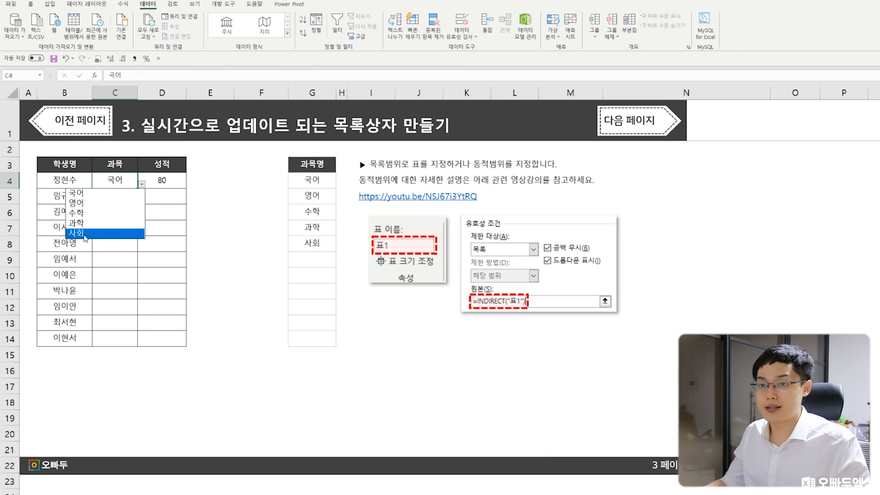
pyautogui.press('Escape')
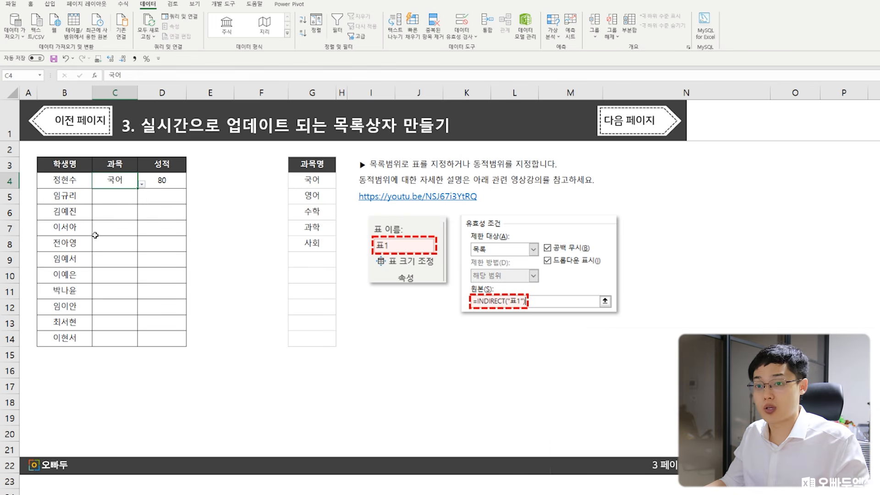
# Step: Set the list source of the data validation on the 과목 cells C4:C14 to the range =$G$4:$G$8
pyautogui.keyDown('shift'); pyautogui.click(121, 349); pyautogui.keyUp('shift')
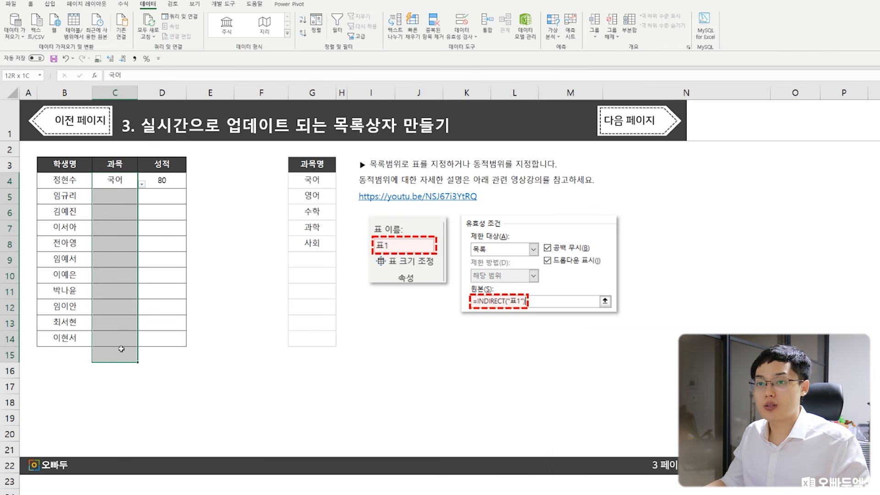
pyautogui.keyDown('shift'); pyautogui.click(118, 336); pyautogui.keyUp('shift')
pyautogui.click(463, 35)
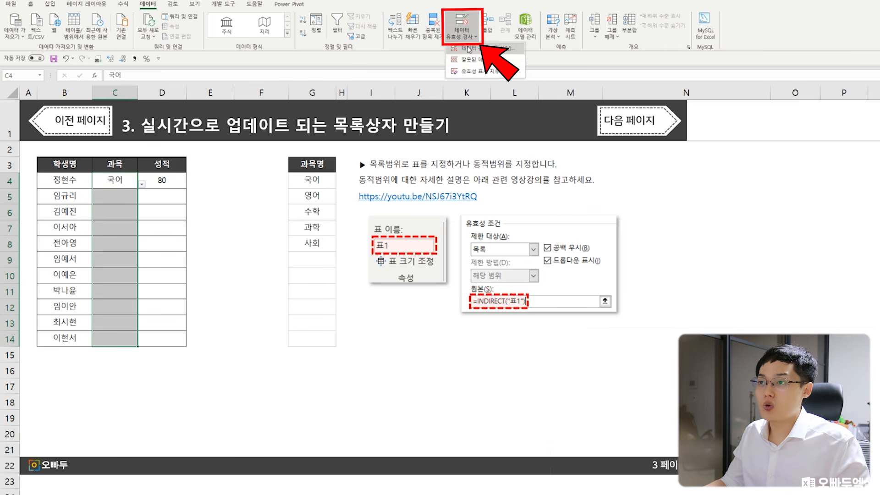
pyautogui.click(468, 49)
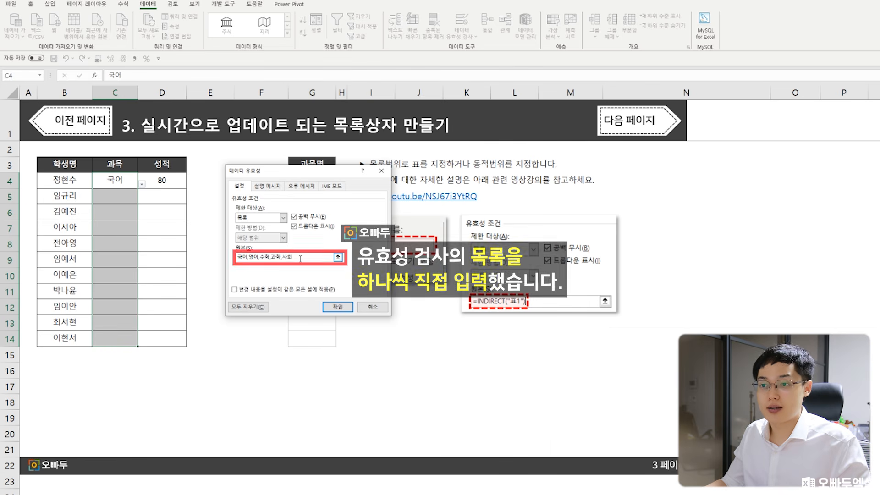
pyautogui.moveTo(294, 258); pyautogui.dragTo(263, 247)
pyautogui.click(283, 256)
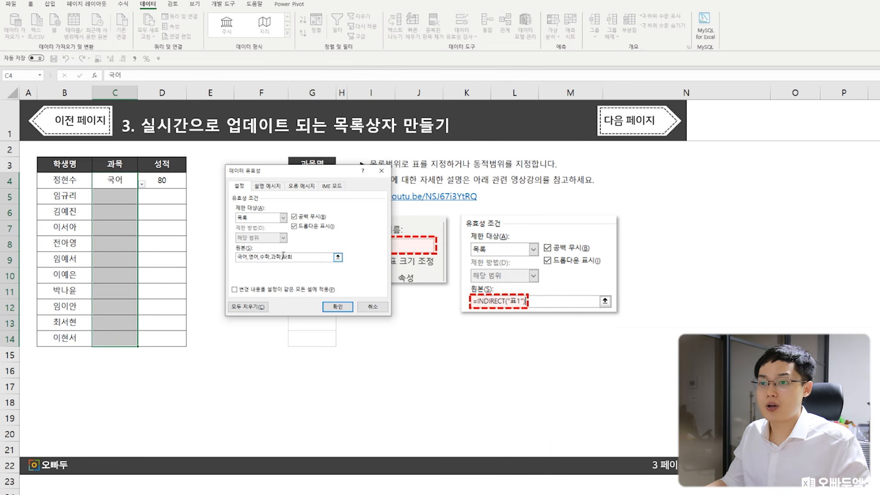
pyautogui.moveTo(296, 256); pyautogui.dragTo(237, 256)
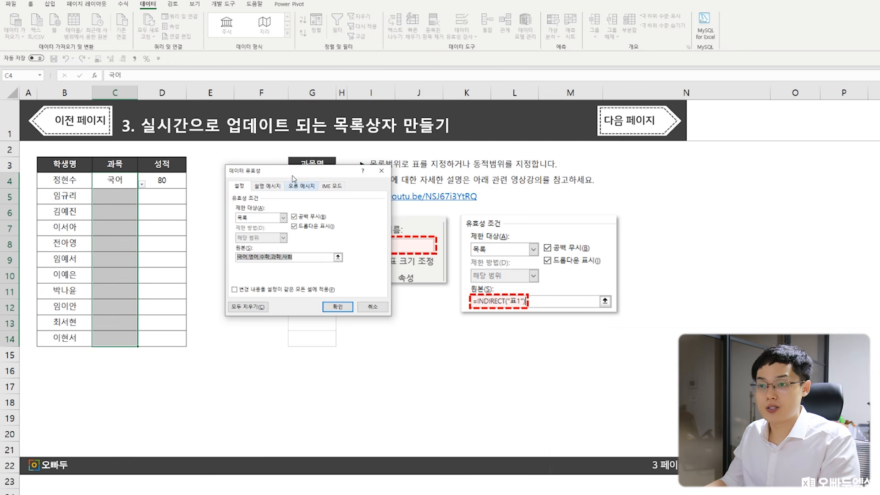
pyautogui.press('Delete')
pyautogui.moveTo(293, 175); pyautogui.dragTo(180, 165)
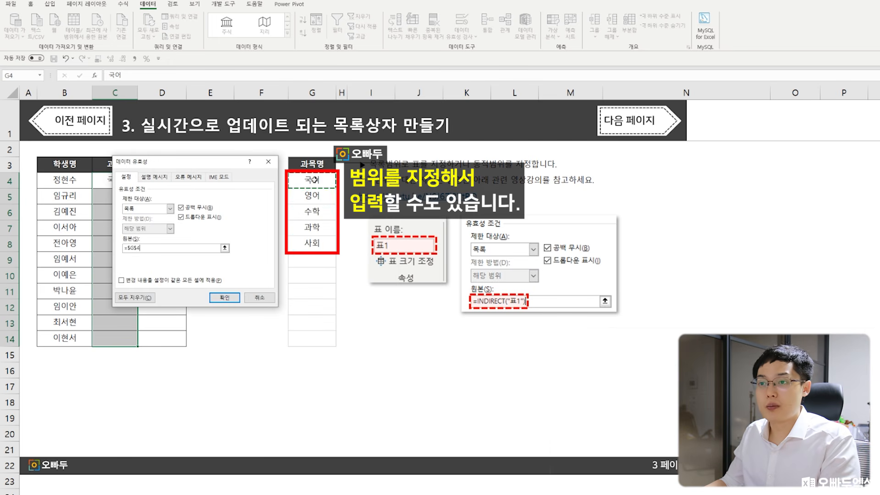
pyautogui.moveTo(309, 179); pyautogui.dragTo(309, 243)
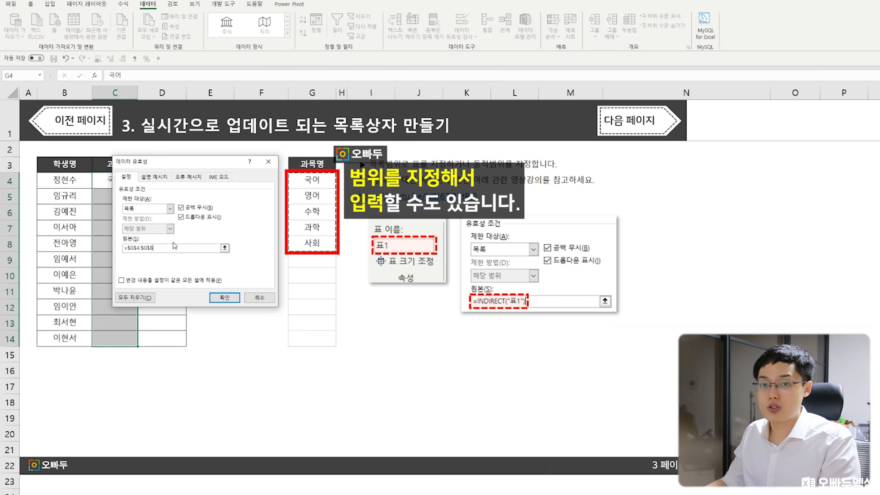
pyautogui.click(223, 298)
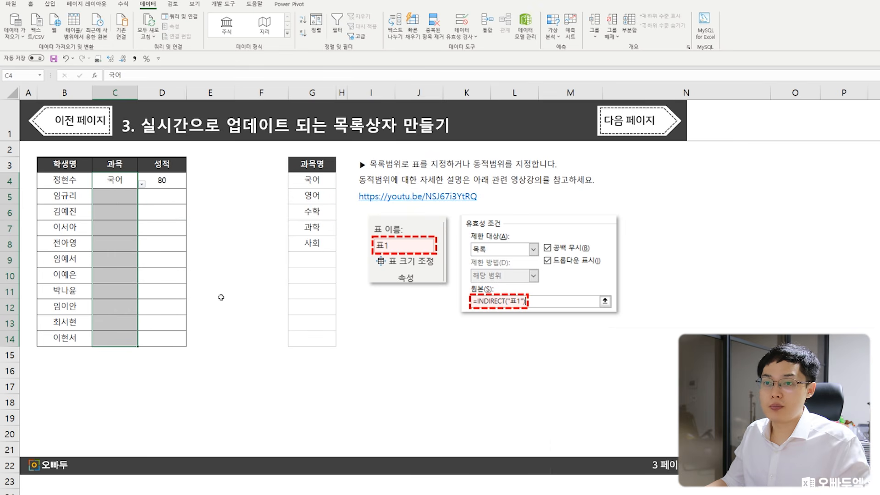
# Step: Display the drop-down list of cell C5 for comparison with the subjects in the 과목명 column
pyautogui.click(102, 202)
pyautogui.click(121, 179)
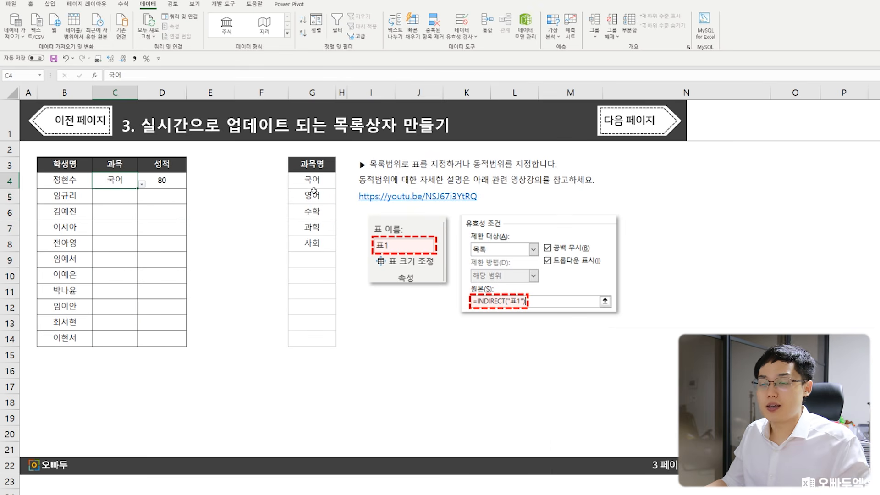
pyautogui.moveTo(315, 185); pyautogui.dragTo(309, 229)
pyautogui.click(132, 192)
pyautogui.click(142, 200)
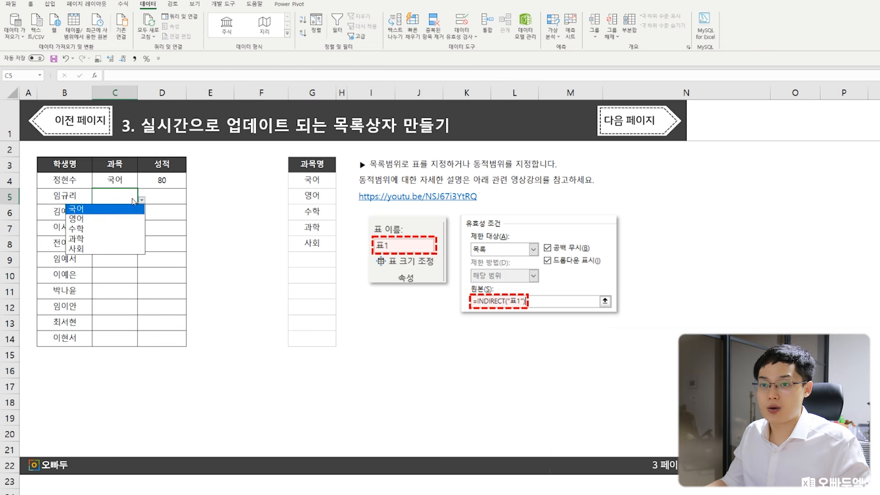
# Step: Choose 수학 for cell C5 and 영어 for cell C6 from their drop-down lists
pyautogui.click(107, 229)
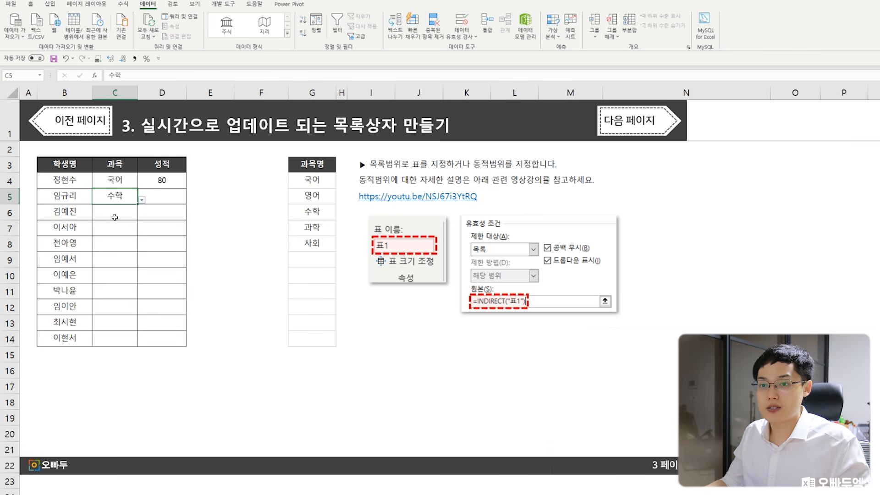
pyautogui.click(115, 217)
pyautogui.click(142, 216)
pyautogui.click(128, 234)
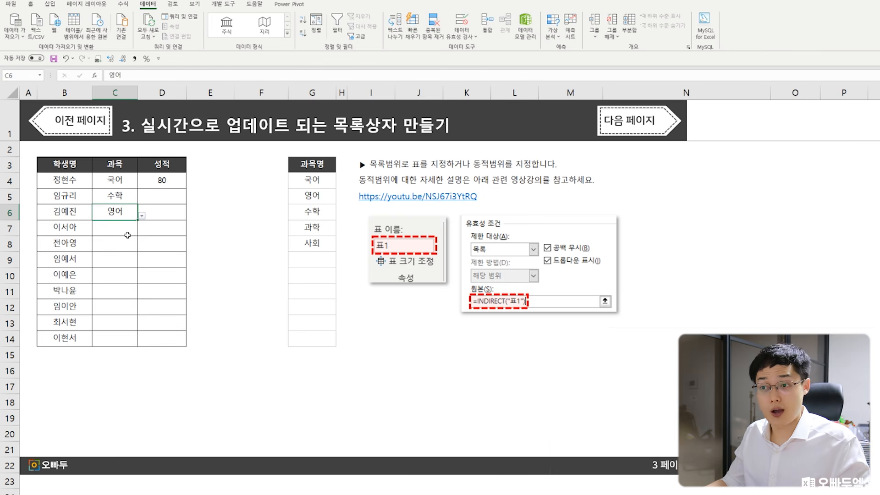
# Step: Replace the subject in cell G5 of the 과목명 column with 미술
pyautogui.click(312, 196)
pyautogui.write('ㅁ')
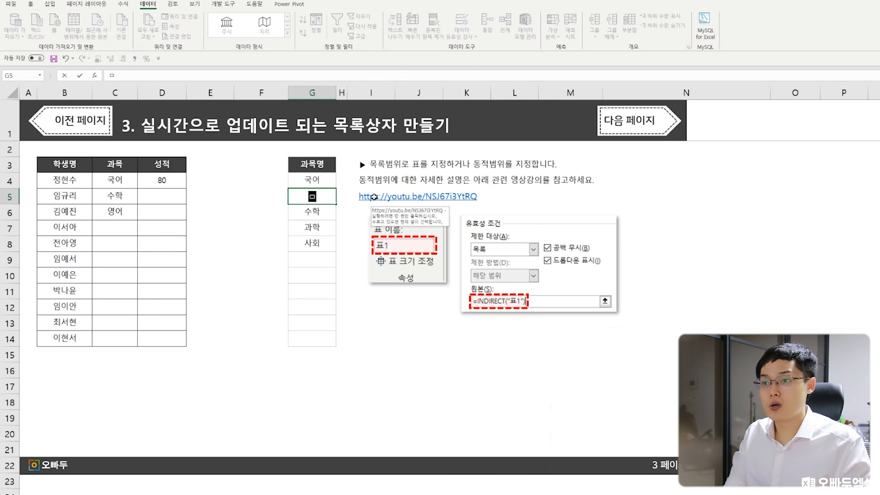
pyautogui.write('ㅣ술')
pyautogui.press('Return')
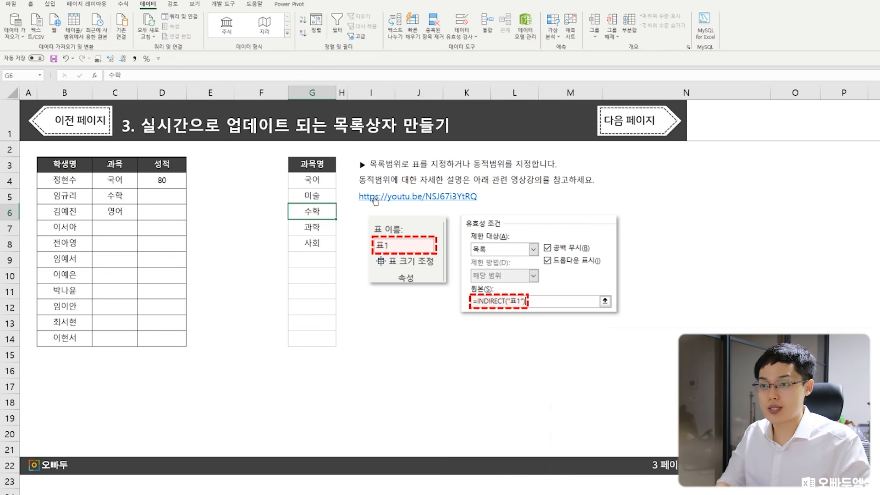
# Step: Choose 미술 for cell C7 from its drop-down list
pyautogui.click(109, 223)
pyautogui.click(141, 231)
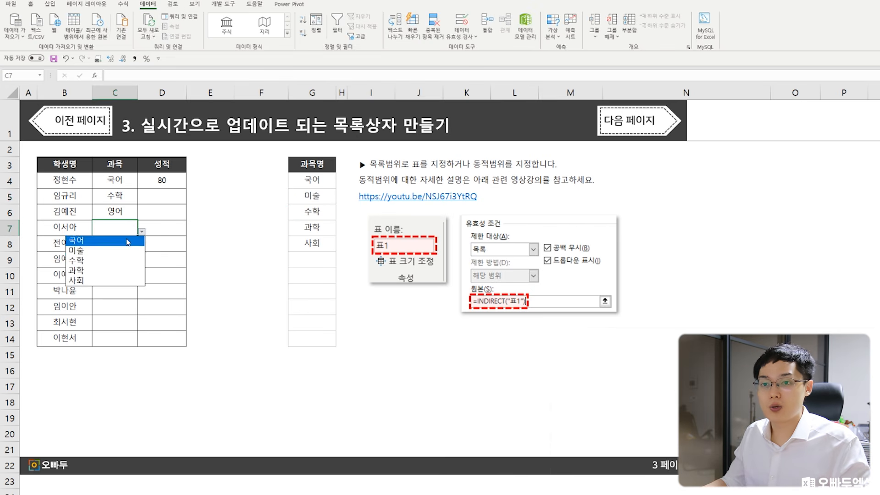
pyautogui.click(105, 258)
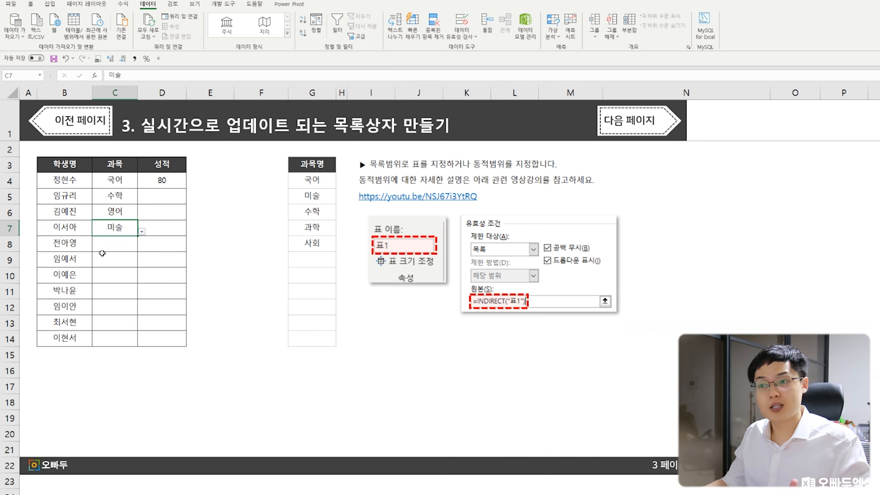
# Step: Add the subject 음악 in cell G9, directly below the existing entries of the 과목명 column
pyautogui.moveTo(314, 183); pyautogui.dragTo(318, 240)
pyautogui.click(313, 261)
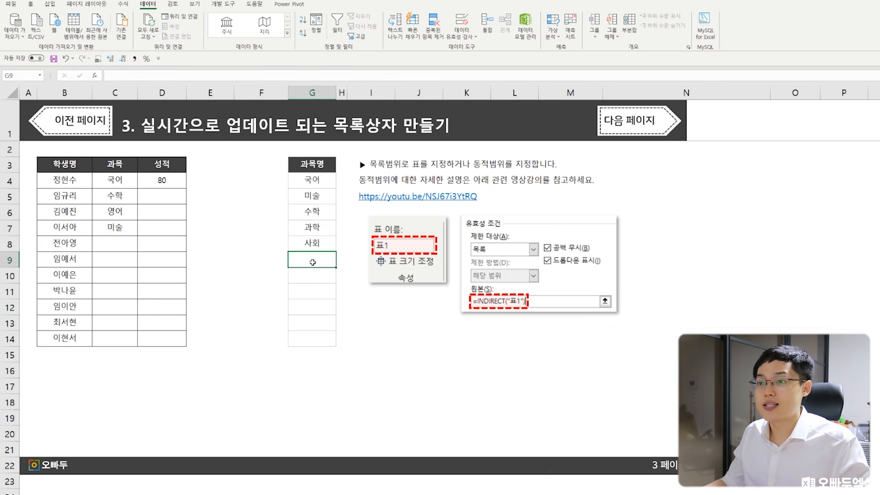
pyautogui.write('ㅇ음악')
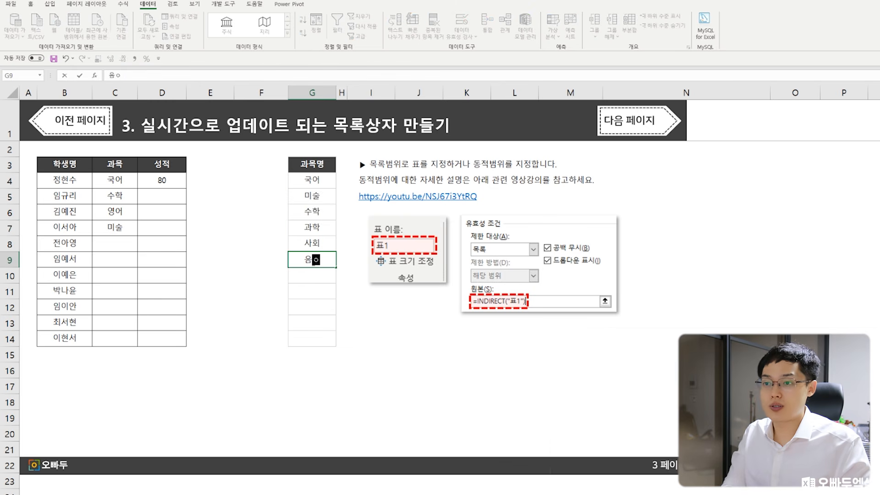
pyautogui.press('Return')
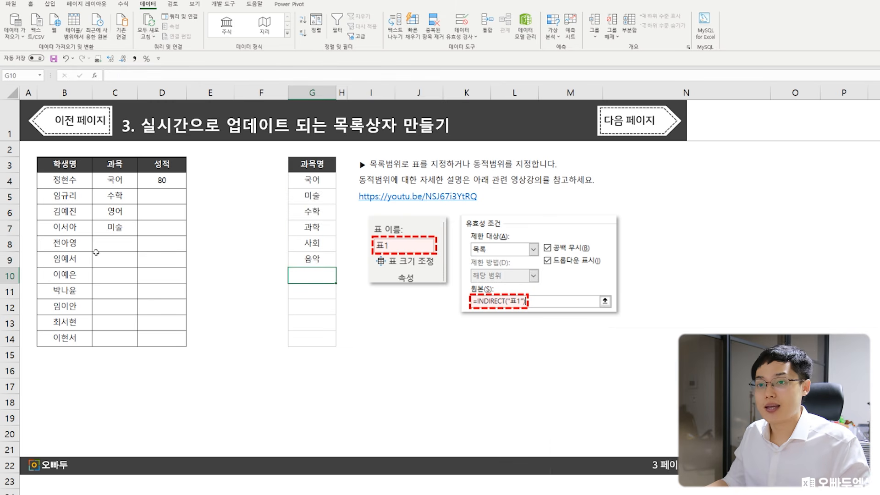
# Step: Display the drop-down list of cell C8 to check it for the added subject, and close it without choosing
pyautogui.click(119, 242)
pyautogui.click(142, 247)
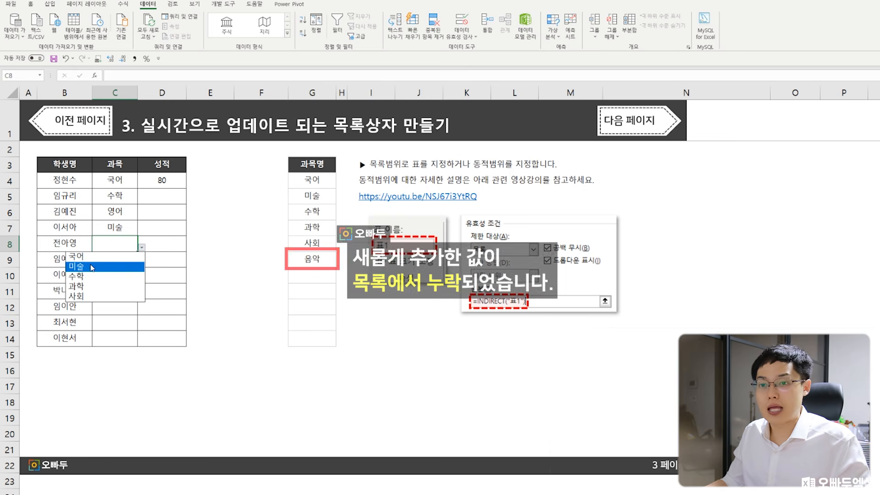
pyautogui.press('Escape')
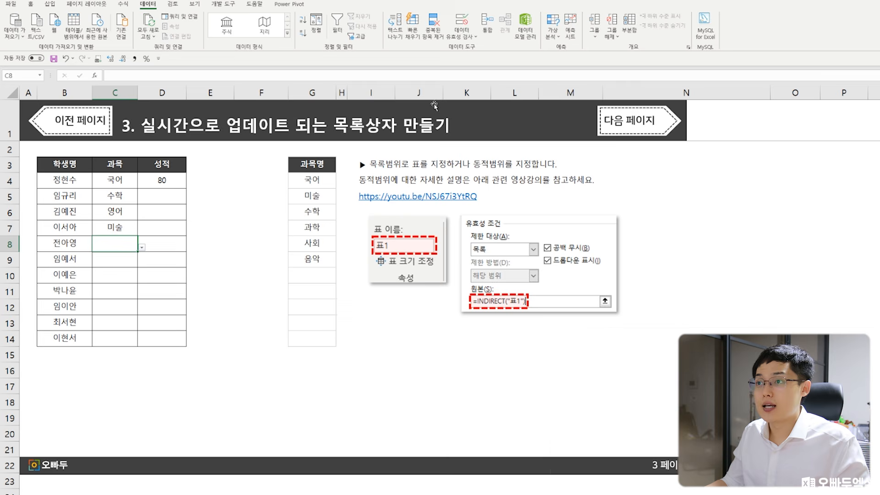
# Step: Examine the list source range in the data validation settings of cell C8, and close the settings
pyautogui.click(463, 37)
pyautogui.click(472, 49)
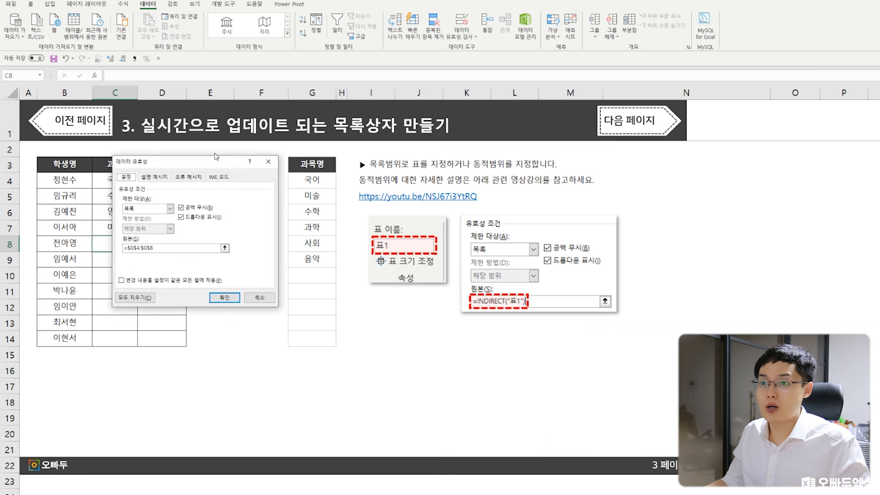
pyautogui.click(167, 227)
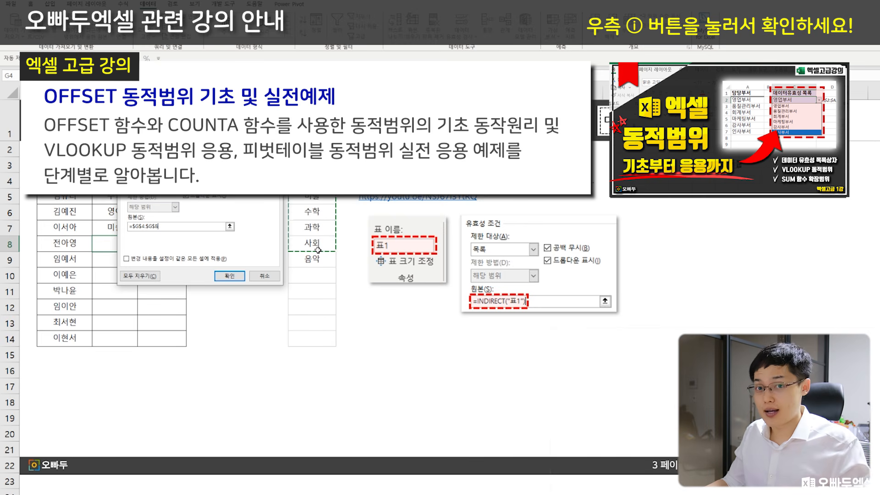
pyautogui.press('Return')
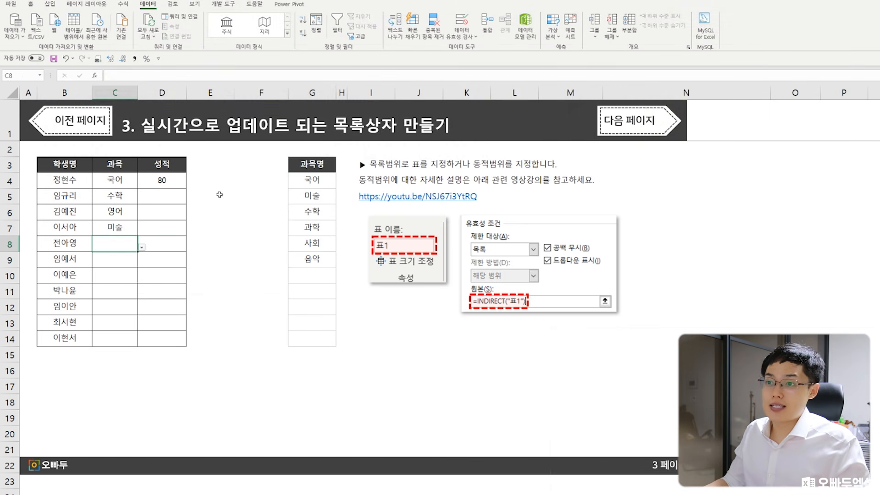
# Step: Convert the 과목명 range G3:G9 into a table that includes its header row
pyautogui.click(311, 183)
pyautogui.click(304, 253)
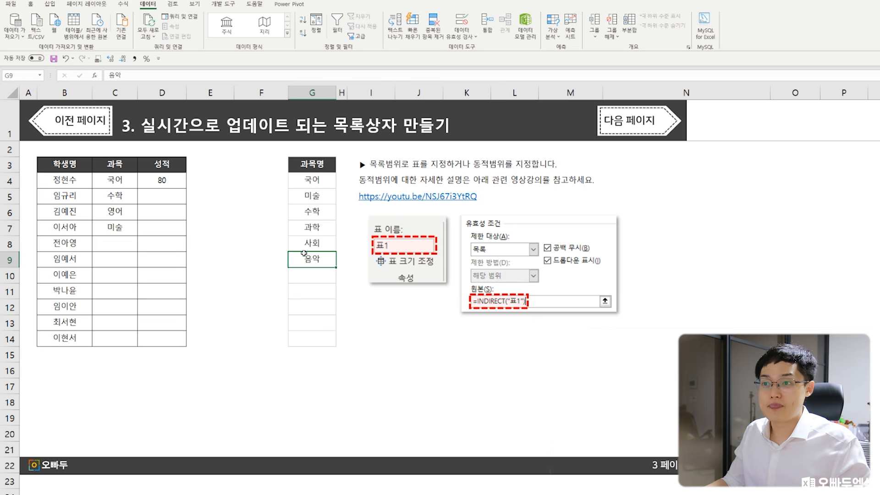
pyautogui.click(313, 179)
pyautogui.click(313, 197)
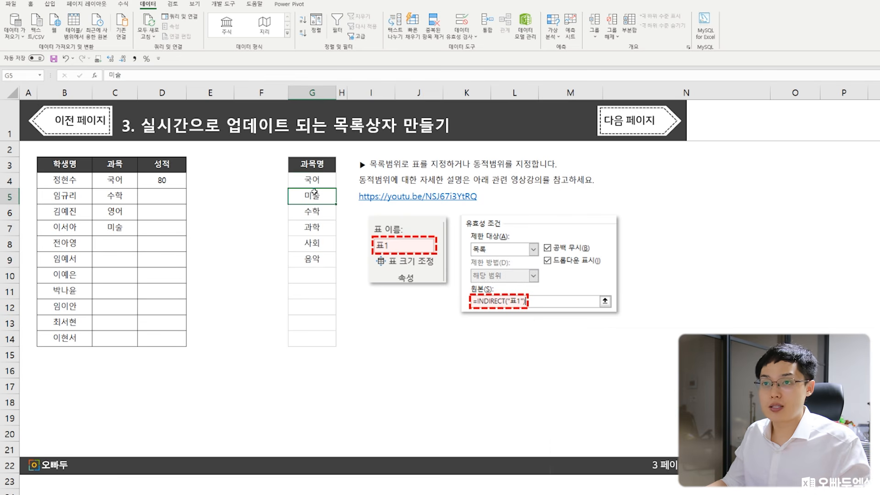
pyautogui.click(50, 6)
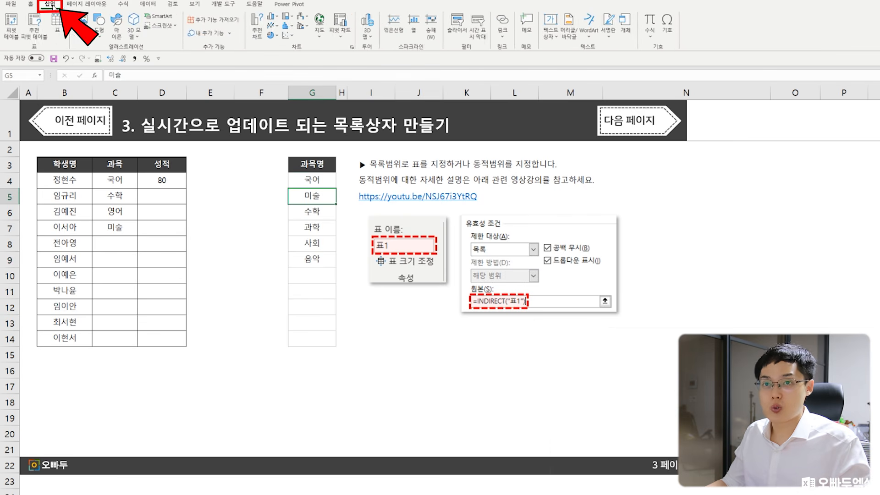
pyautogui.click(57, 20)
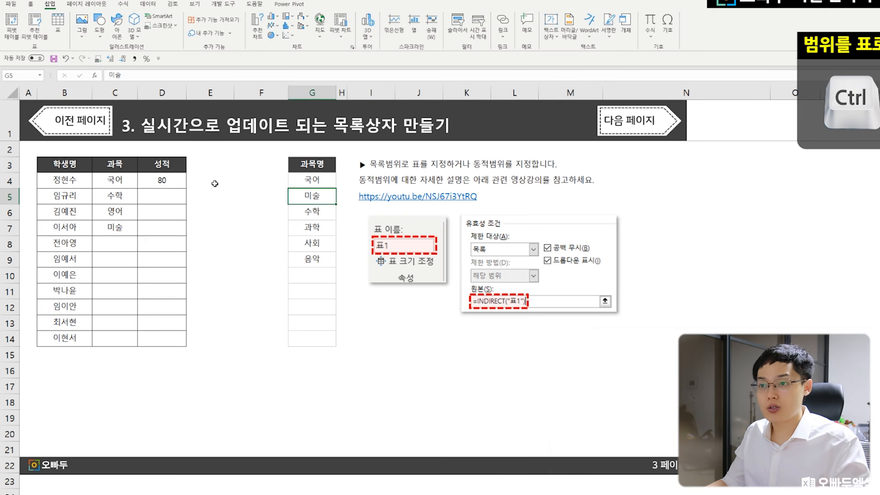
pyautogui.hotkey('ctrl', 't')
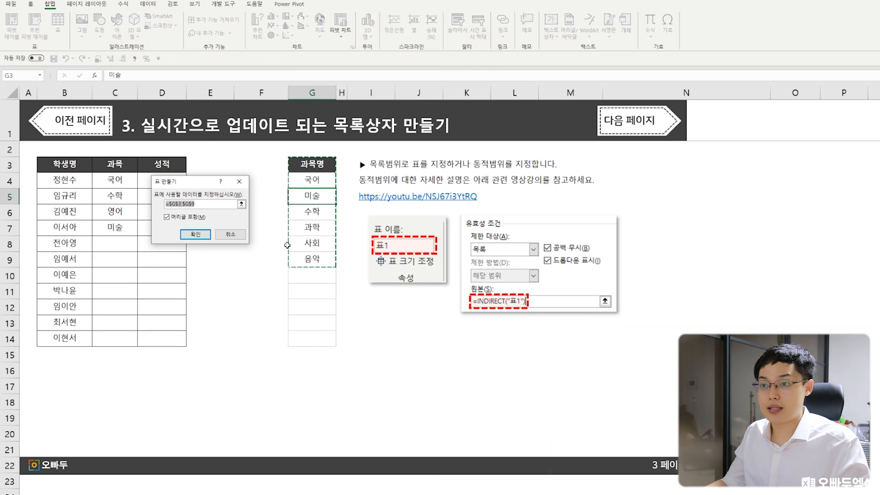
pyautogui.click(201, 234)
# Step: Apply the 표 스타일 보통 4 table style to the 과목명 table
pyautogui.moveTo(312, 165); pyautogui.dragTo(317, 247)
pyautogui.click(318, 248)
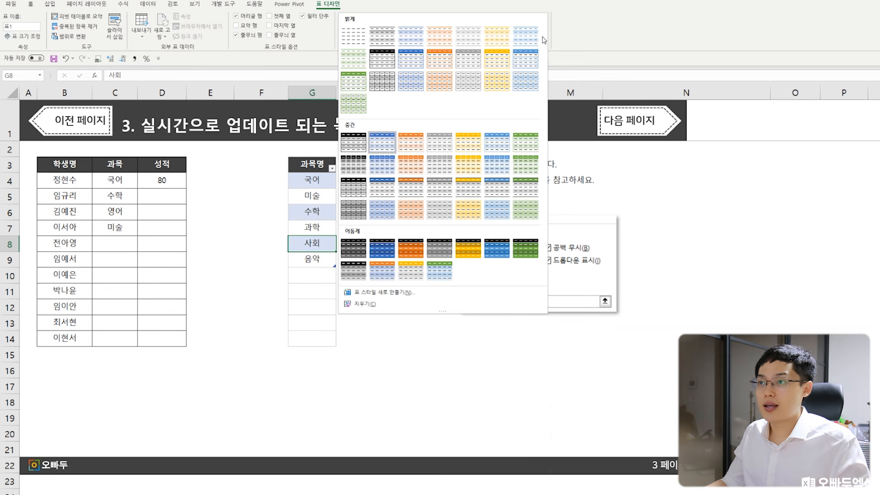
pyautogui.click(544, 33)
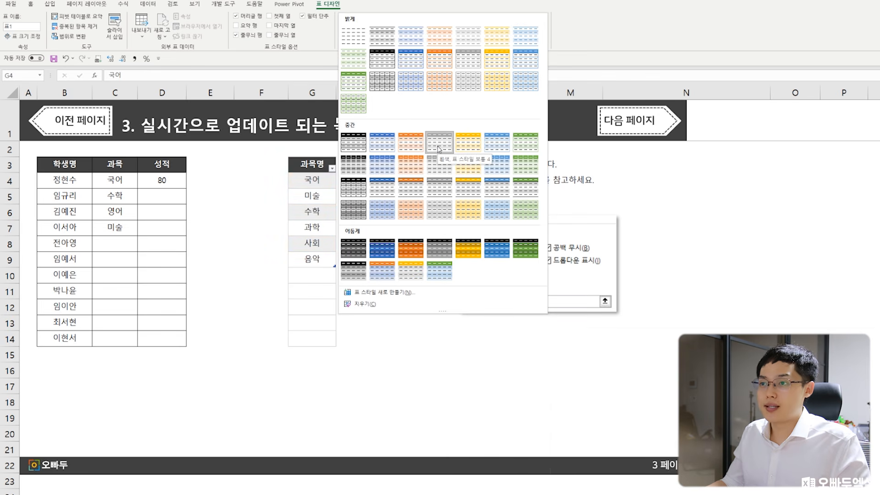
pyautogui.click(439, 149)
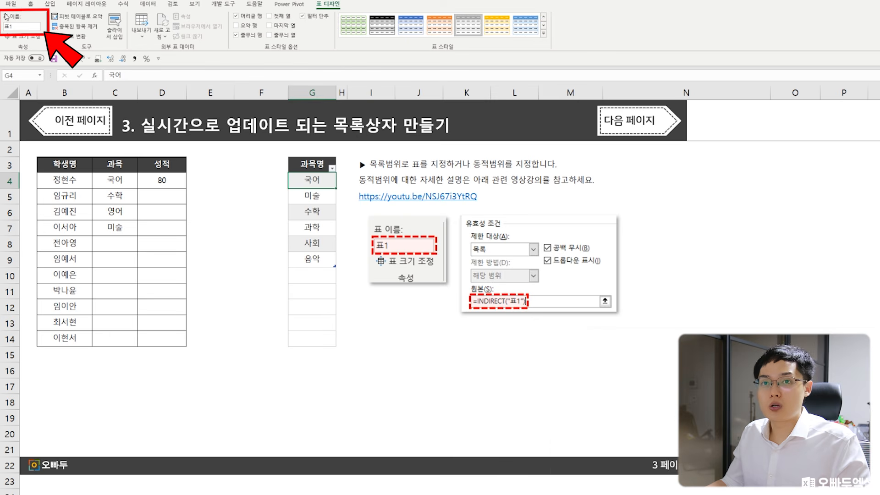
# Step: Rename the subject table as 과목명, and select its data cells to check the name
pyautogui.click(31, 26)
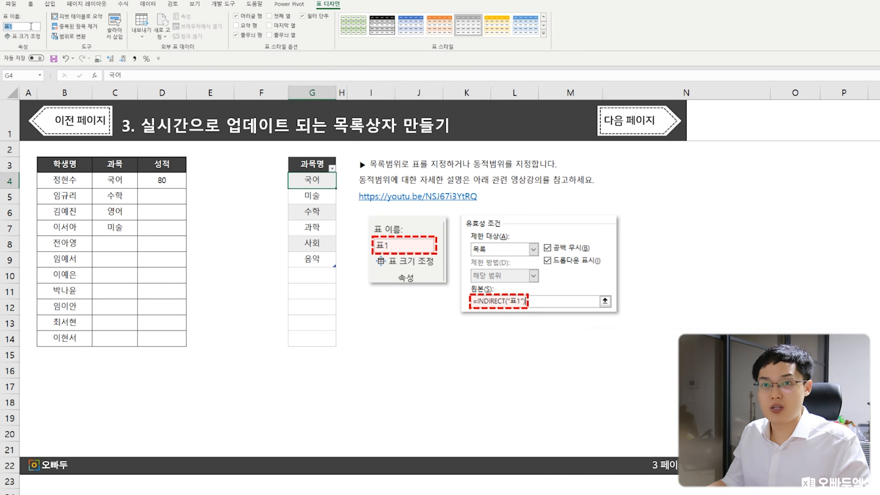
pyautogui.press('BackSpace')
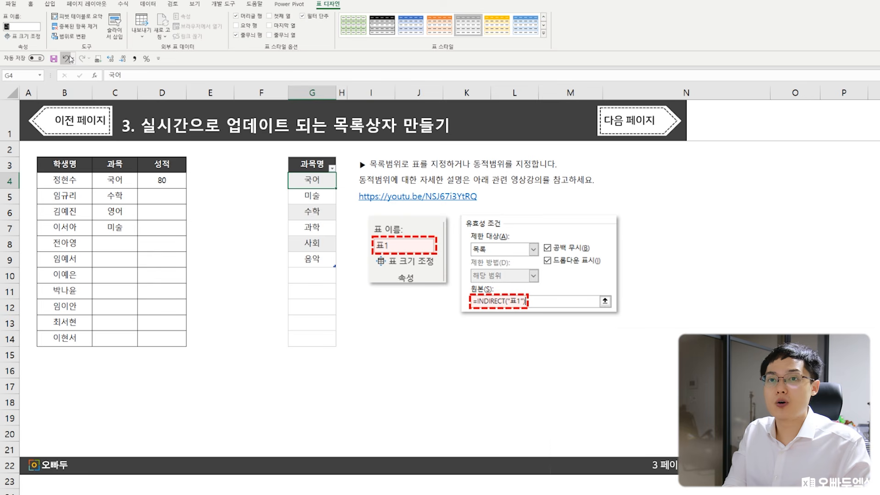
pyautogui.write('과목명')
pyautogui.press('Return')
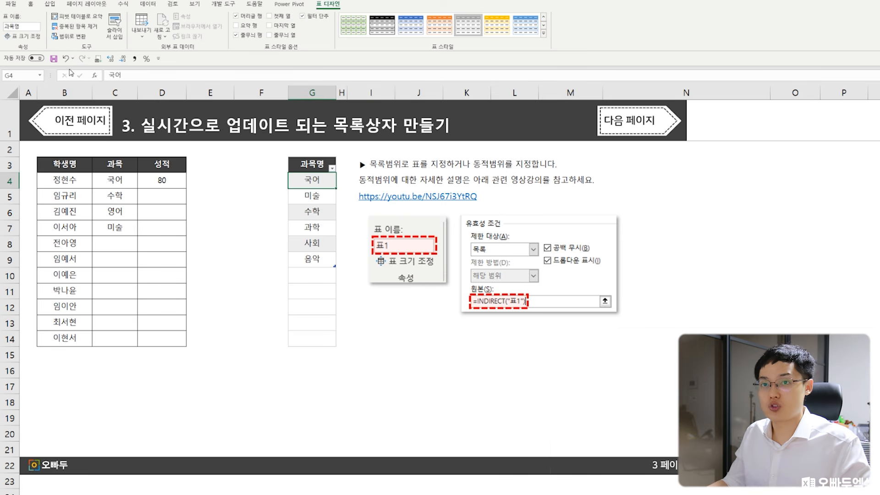
pyautogui.click(317, 158)
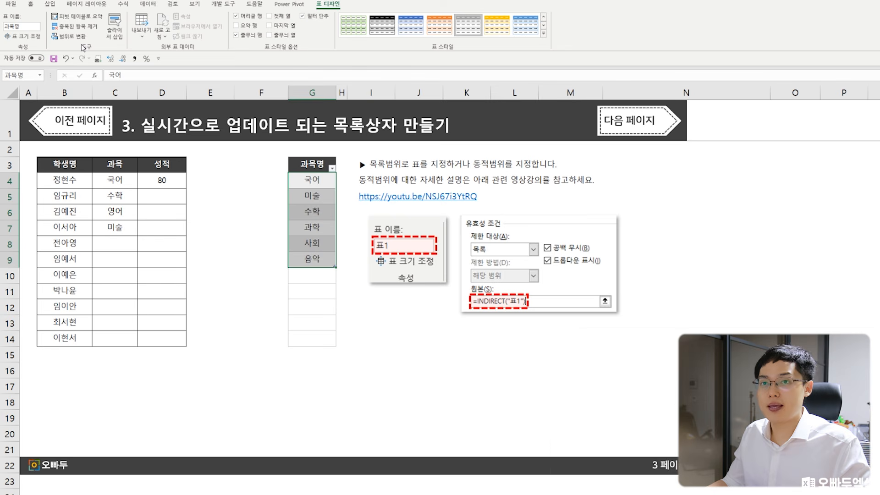
pyautogui.click(22, 25)
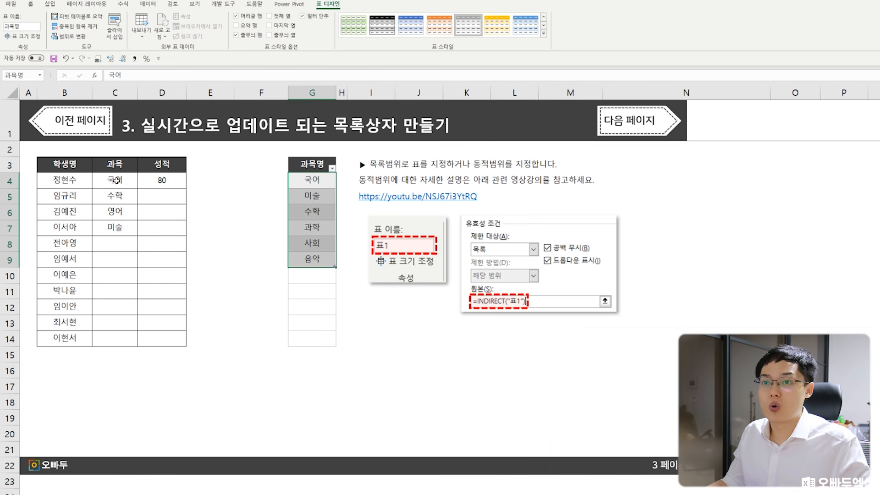
# Step: Set the validation list source of the 과목 cells C4:C14 to =INDIRECT("과목명")
pyautogui.moveTo(116, 180); pyautogui.dragTo(118, 338)
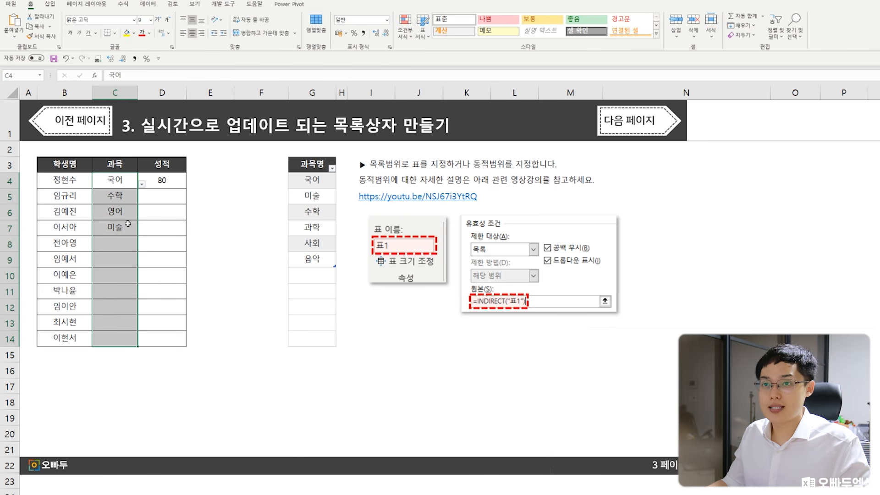
pyautogui.click(147, 4)
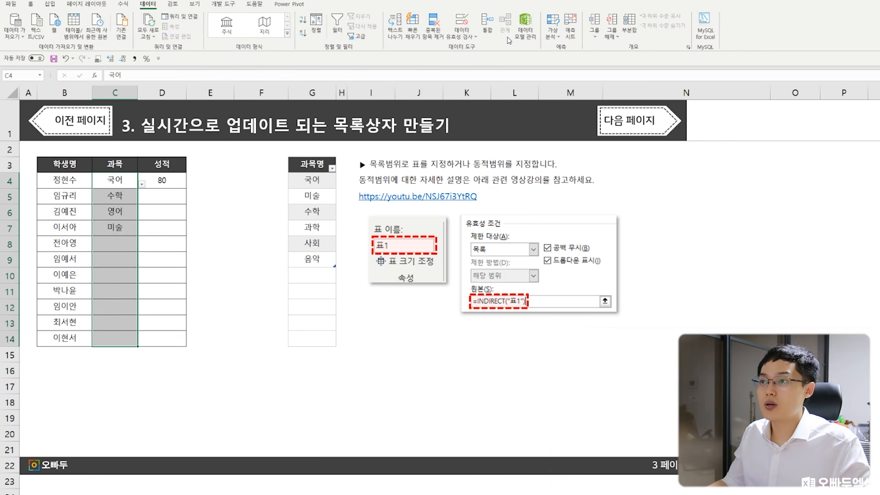
pyautogui.click(463, 34)
pyautogui.click(458, 60)
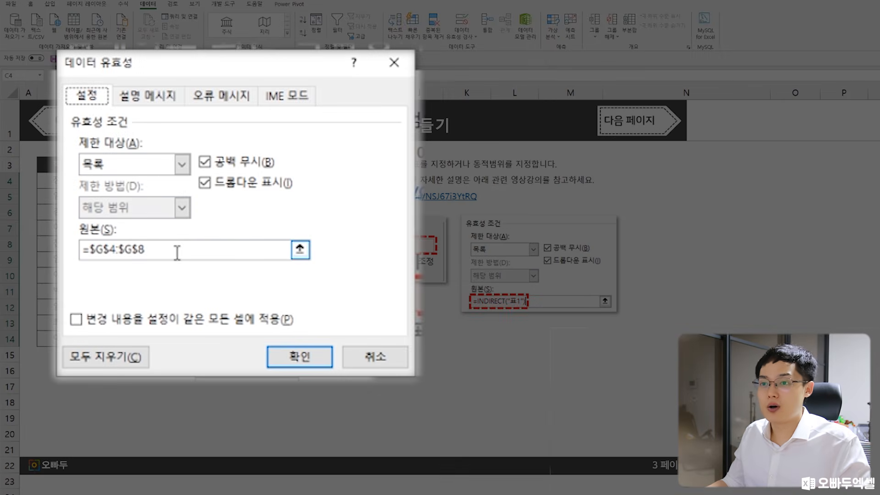
pyautogui.moveTo(184, 251); pyautogui.dragTo(81, 250)
pyautogui.write('=')
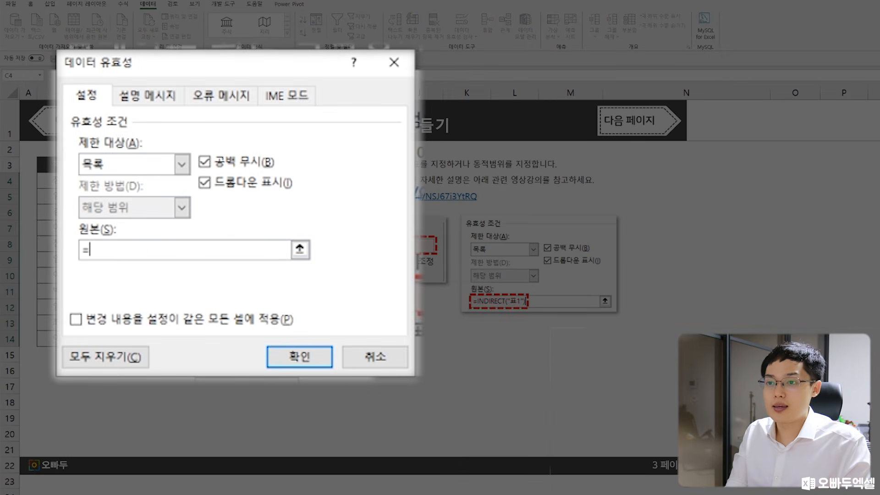
pyautogui.write('INDIRECT()')
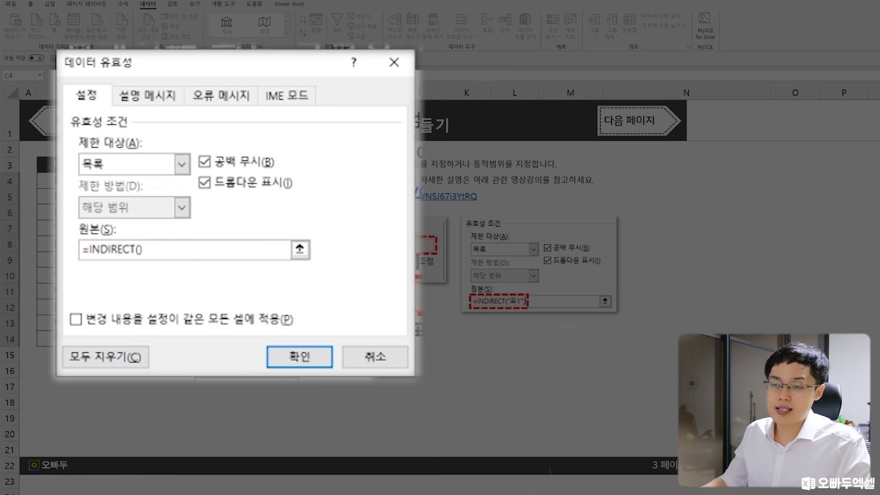
pyautogui.click(138, 250)
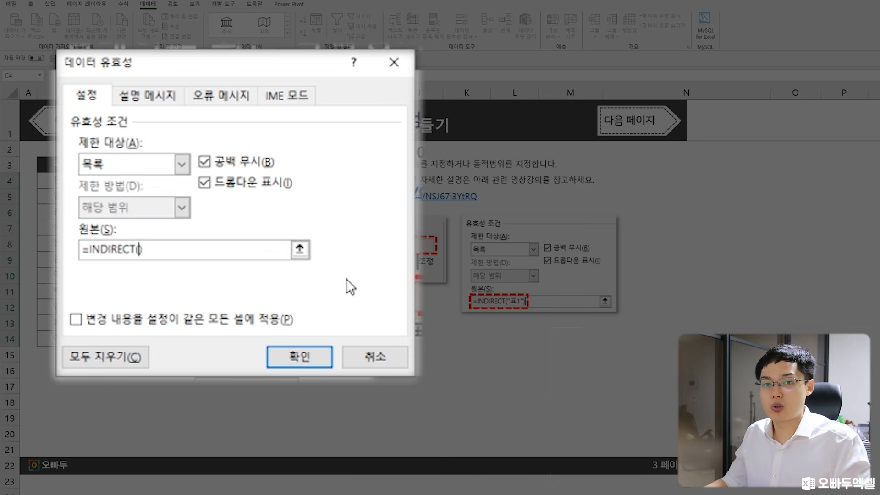
pyautogui.write('""')
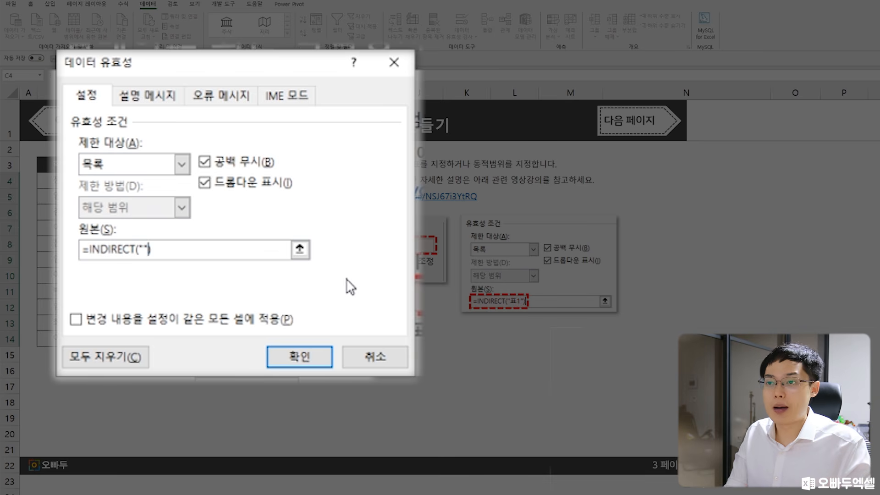
pyautogui.click(145, 249)
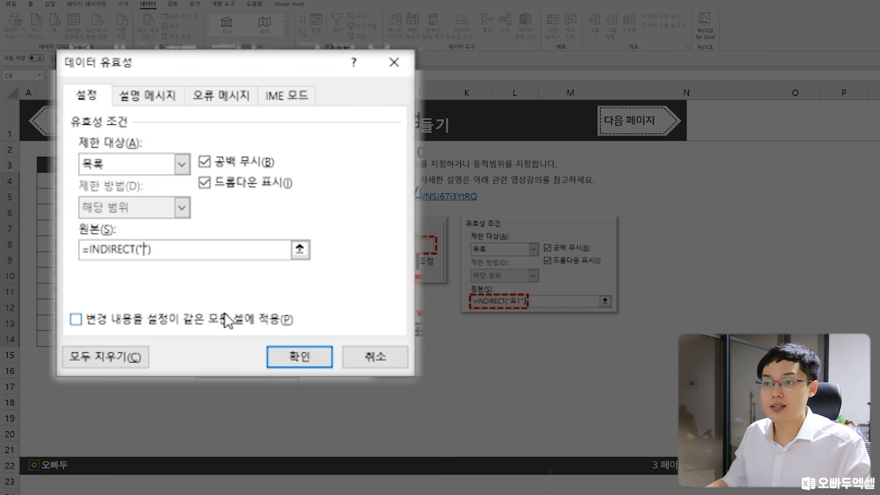
pyautogui.write('과목명')
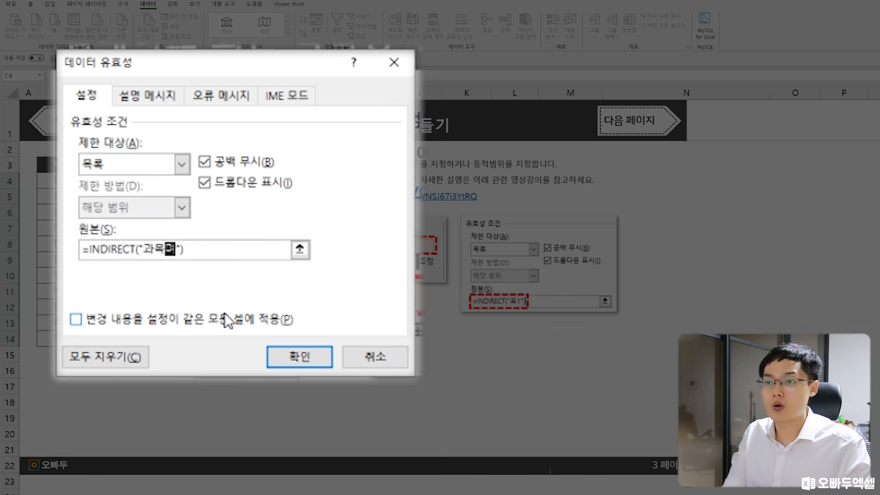
pyautogui.moveTo(194, 249); pyautogui.dragTo(65, 249)
pyautogui.click(206, 244)
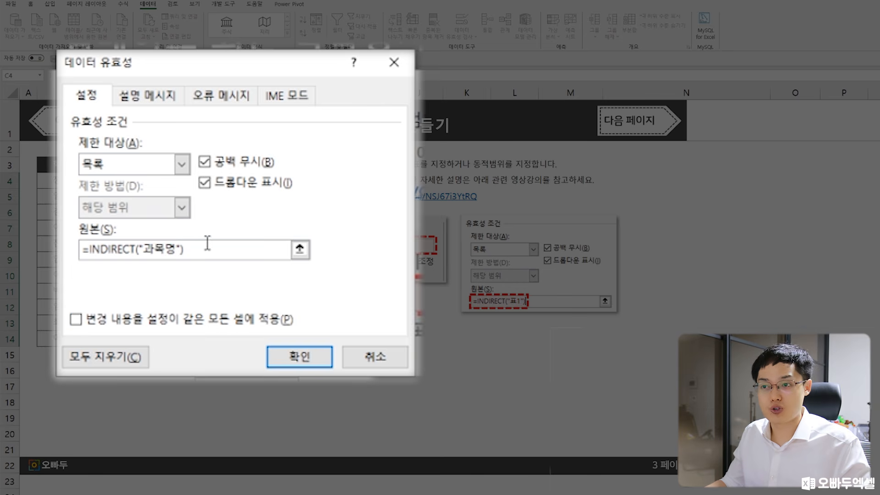
pyautogui.click(287, 359)
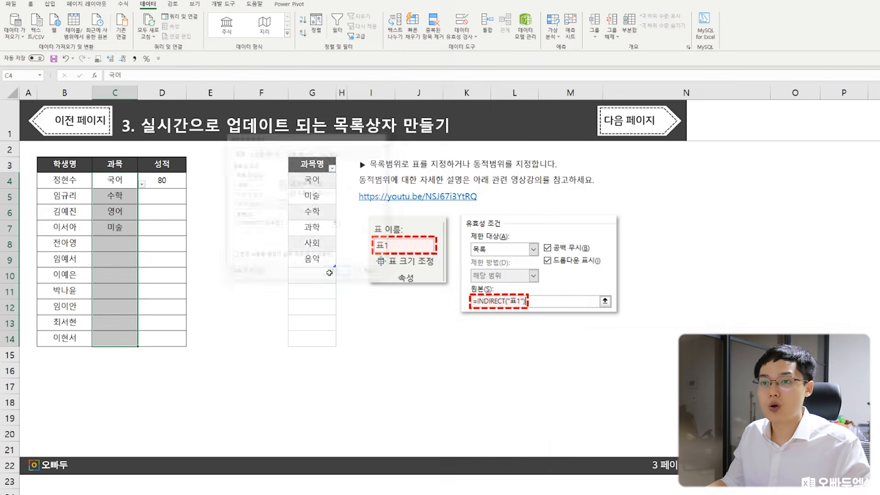
# Step: Choose 사회 from the drop-down list in cell C7
pyautogui.click(137, 226)
pyautogui.click(143, 232)
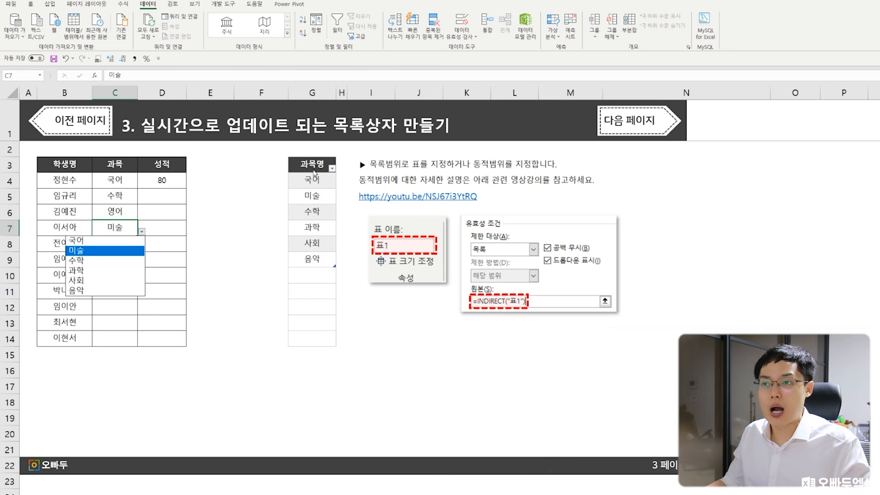
pyautogui.click(92, 279)
# Step: Add 체육 as a new subject in G10 directly below the 과목명 table, and choose it from the drop-down list in cell C8
pyautogui.click(308, 270)
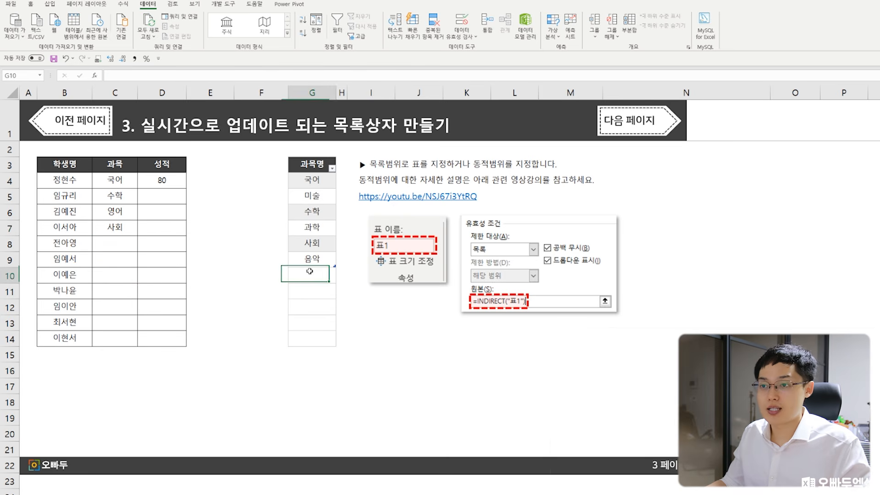
pyautogui.write('제육')
pyautogui.press('Return')
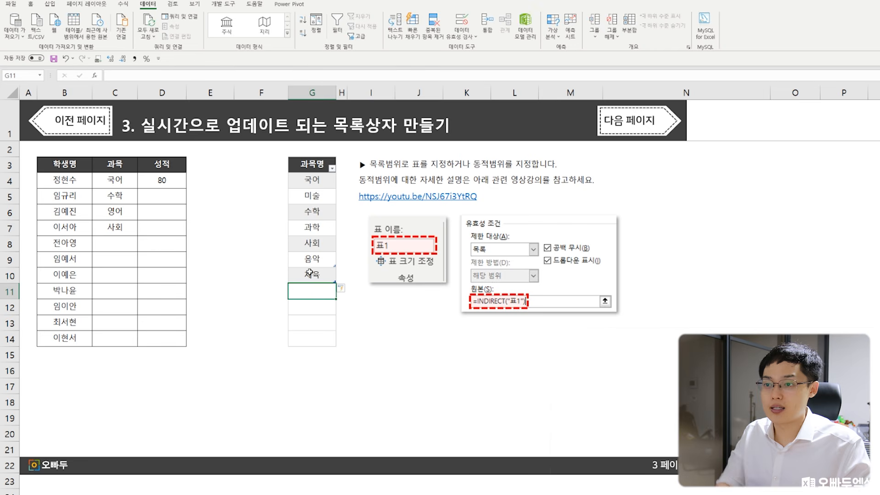
pyautogui.click(106, 237)
pyautogui.click(141, 247)
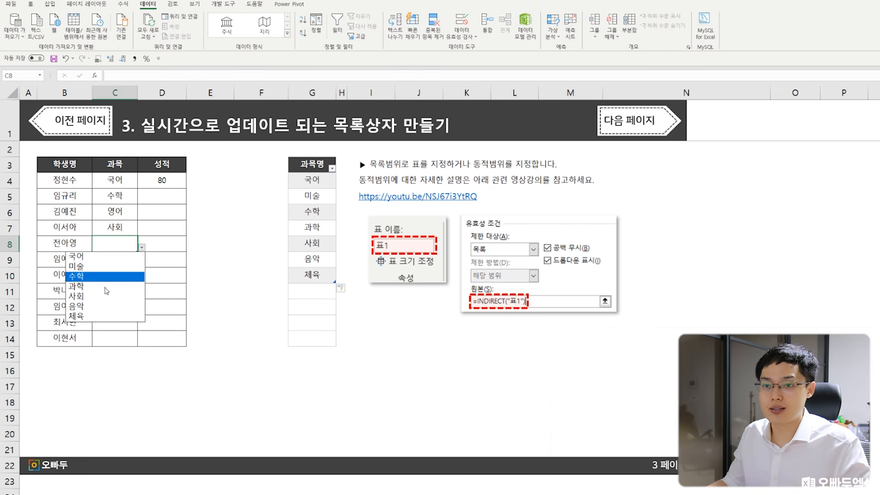
pyautogui.click(88, 317)
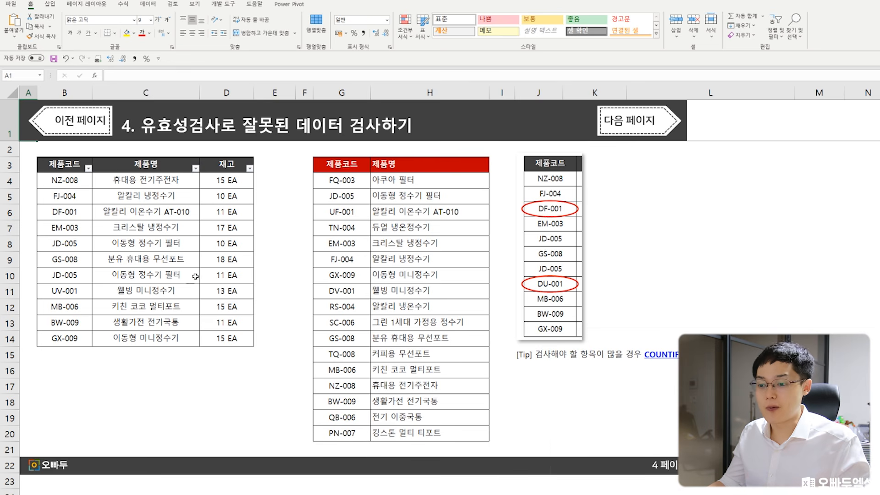
# Step: Apply list validation to the 제품코드 cells B4:B14, with =$G$4:$G$20 as the source
pyautogui.moveTo(69, 181); pyautogui.dragTo(64, 340)
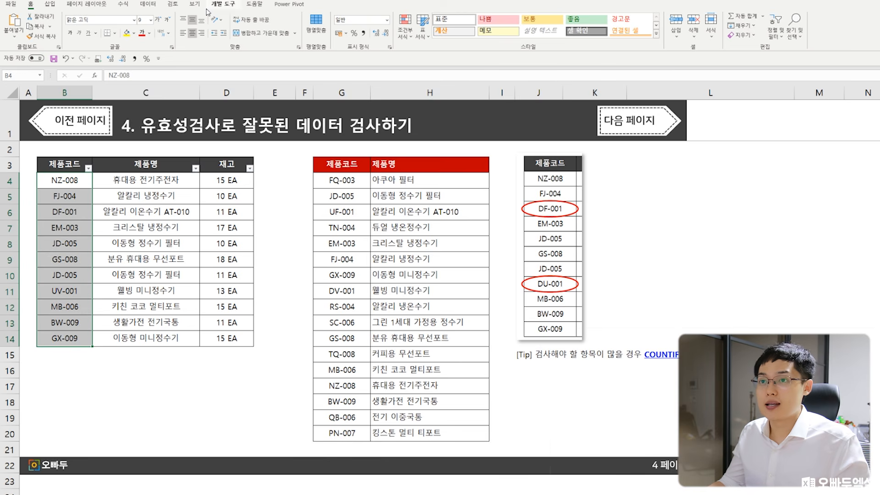
pyautogui.click(151, 5)
pyautogui.click(462, 36)
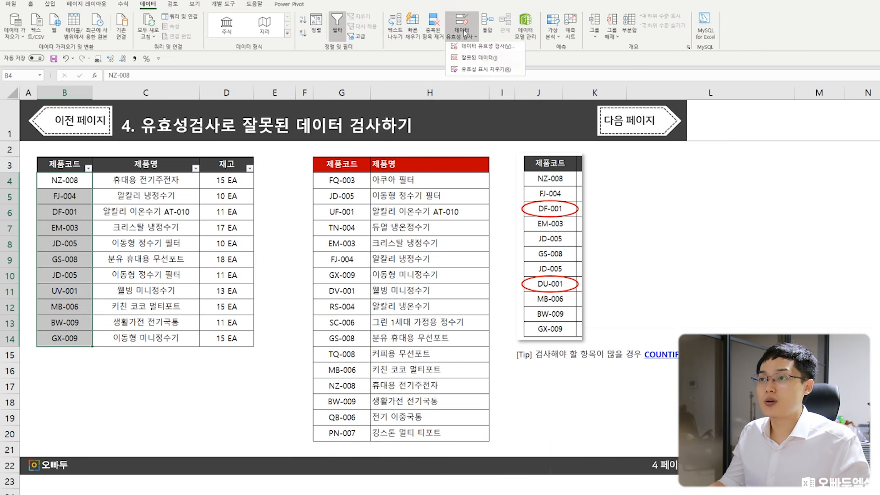
pyautogui.click(467, 54)
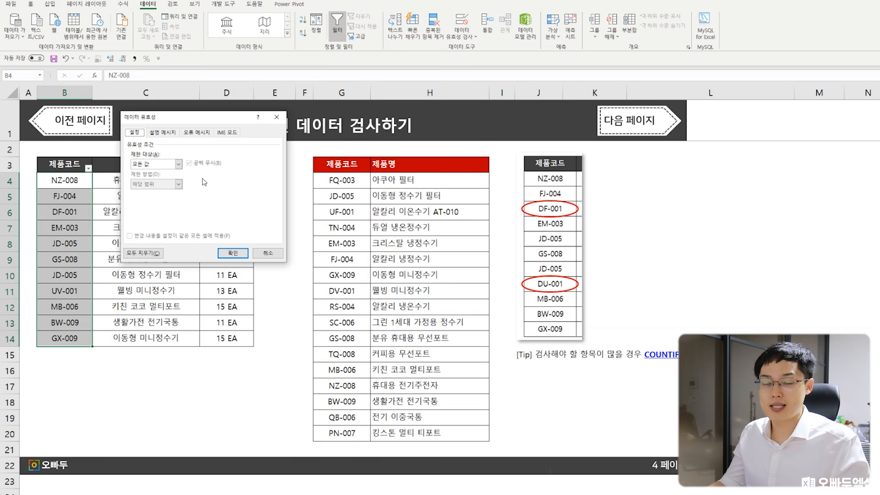
pyautogui.click(153, 164)
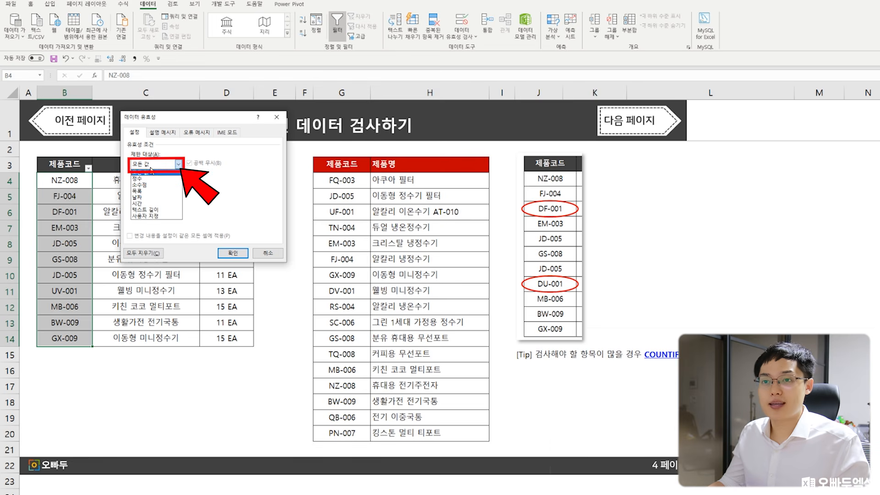
pyautogui.click(150, 189)
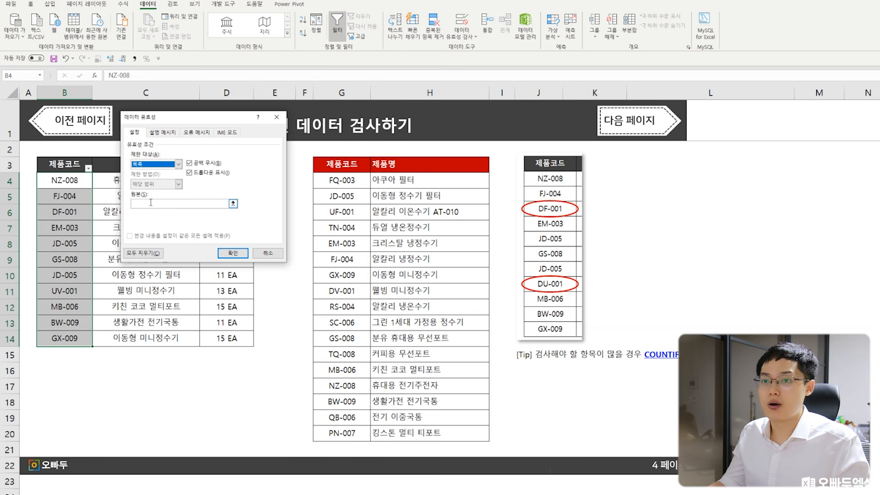
pyautogui.click(152, 203)
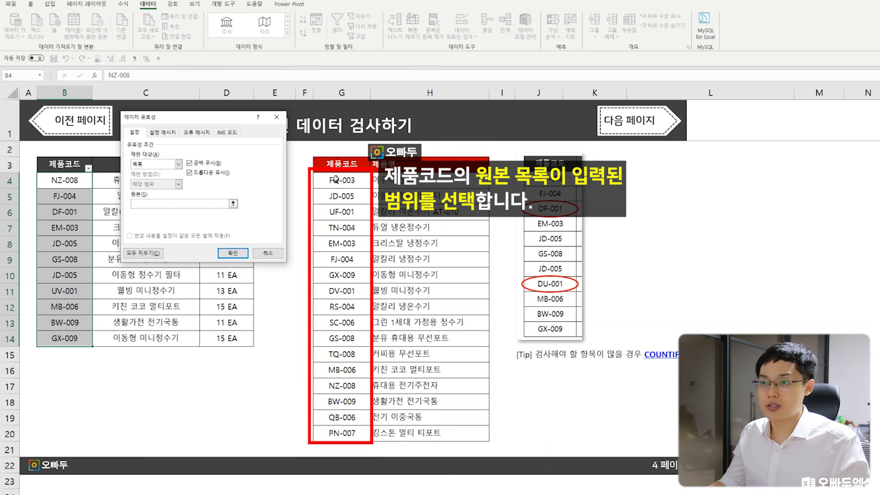
pyautogui.moveTo(336, 180); pyautogui.dragTo(339, 433)
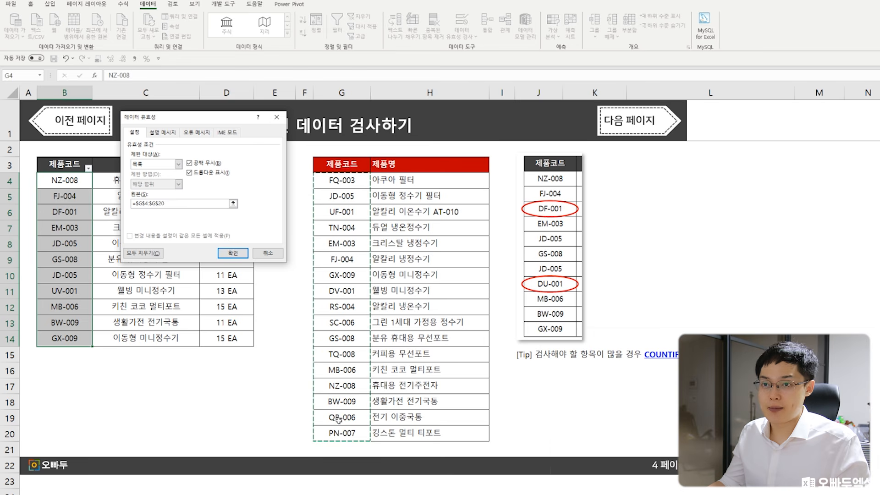
pyautogui.click(230, 253)
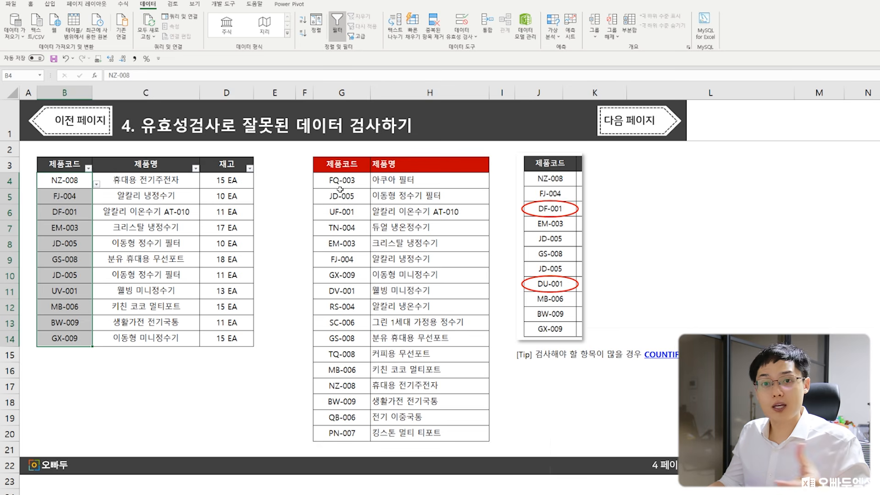
# Step: Circle the invalid data in the 제품코드 column, and check the circled codes in B6 and B11
pyautogui.click(459, 39)
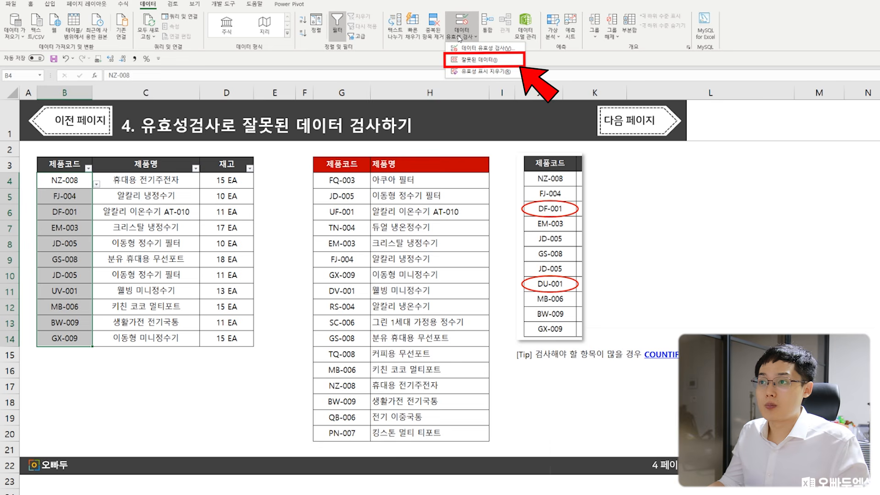
pyautogui.click(465, 60)
pyautogui.click(70, 211)
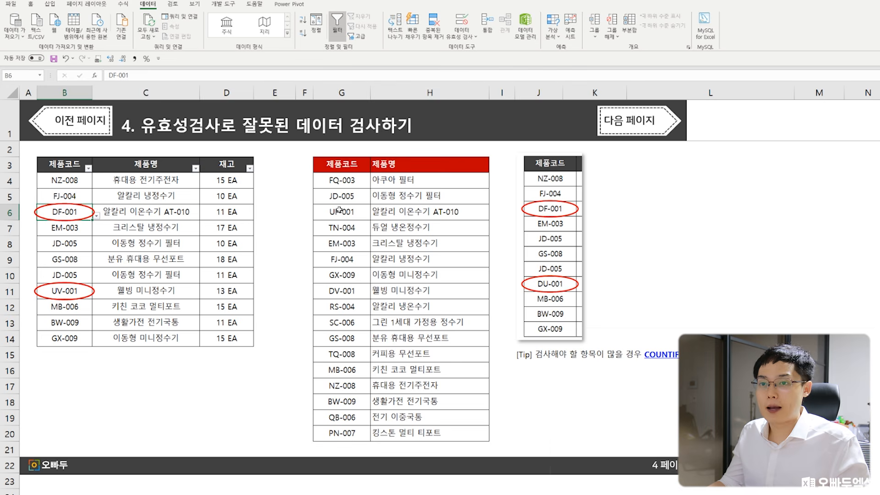
pyautogui.click(65, 295)
pyautogui.click(70, 213)
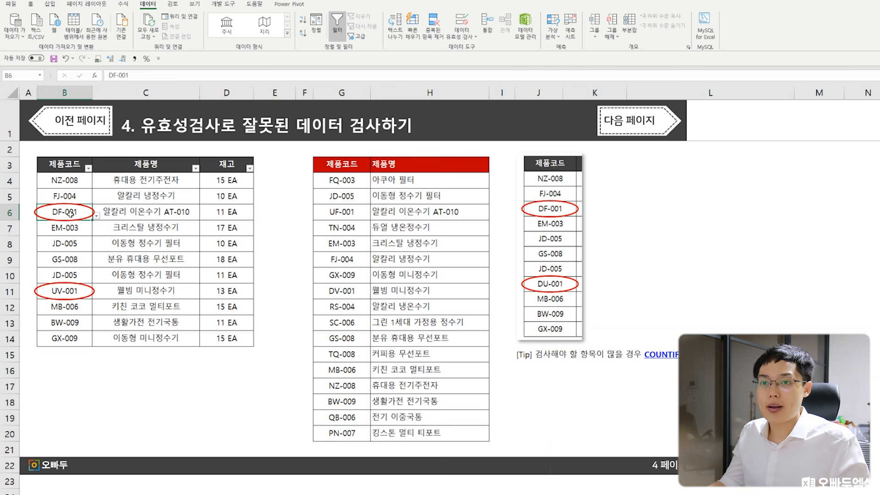
pyautogui.click(67, 293)
pyautogui.click(76, 213)
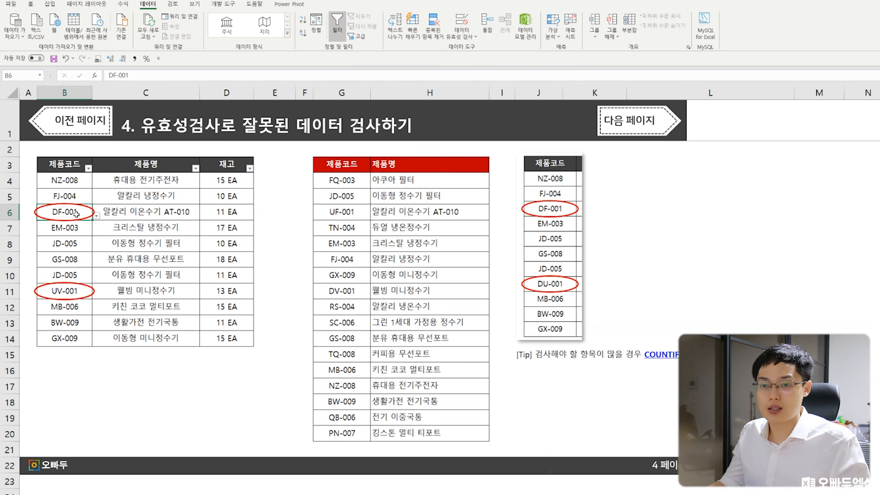
pyautogui.click(133, 211)
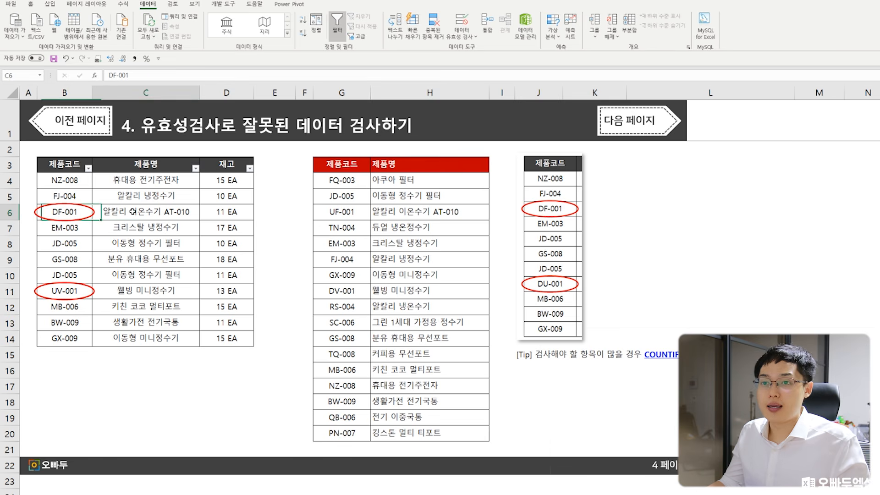
# Step: Correct the product code in cell B6 to UF-001, and check the corrected cell
pyautogui.click(73, 211)
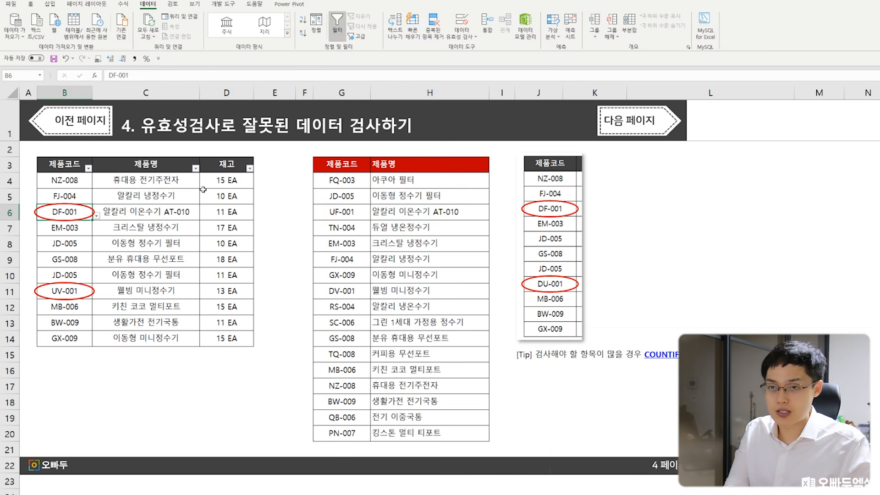
pyautogui.write('uF-001')
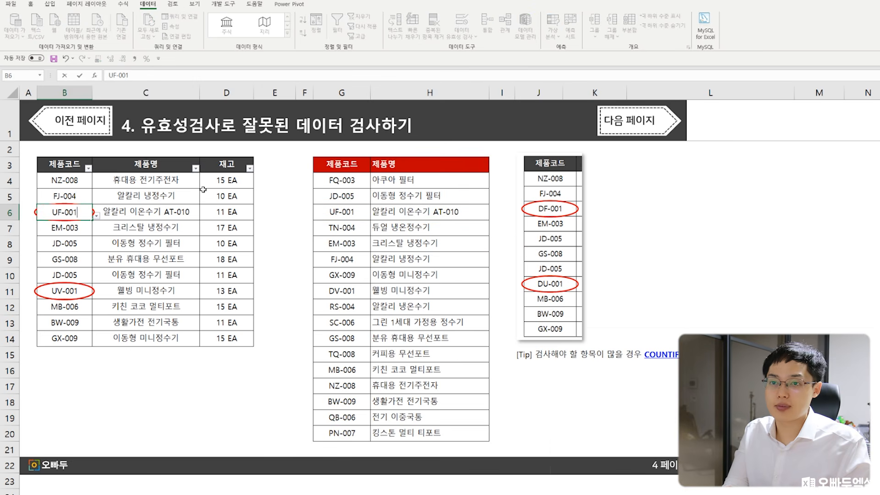
pyautogui.press('Return')
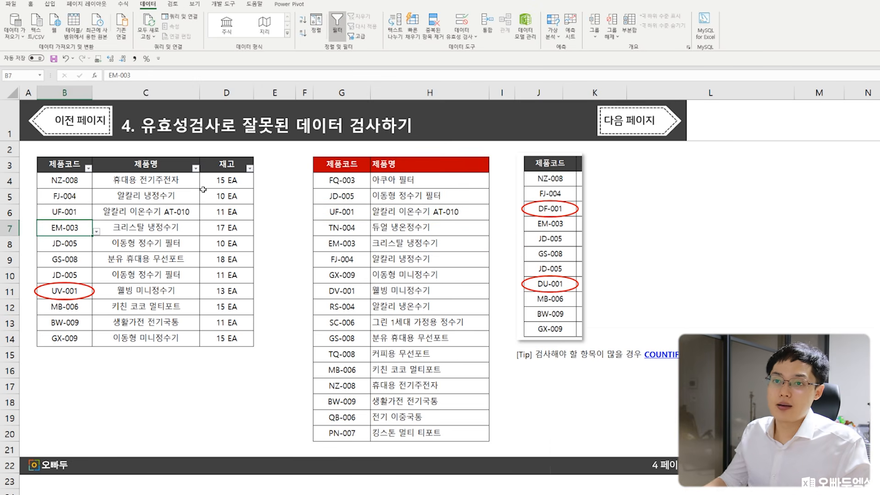
pyautogui.click(60, 210)
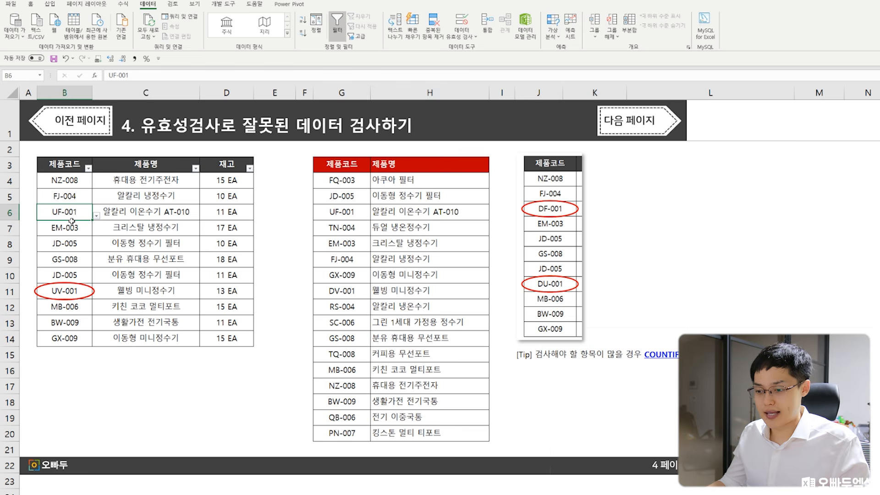
pyautogui.click(72, 222)
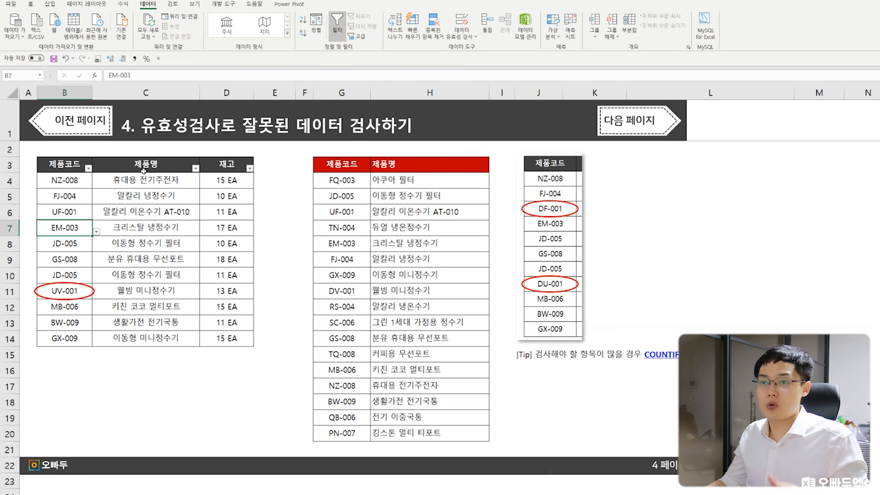
pyautogui.click(458, 37)
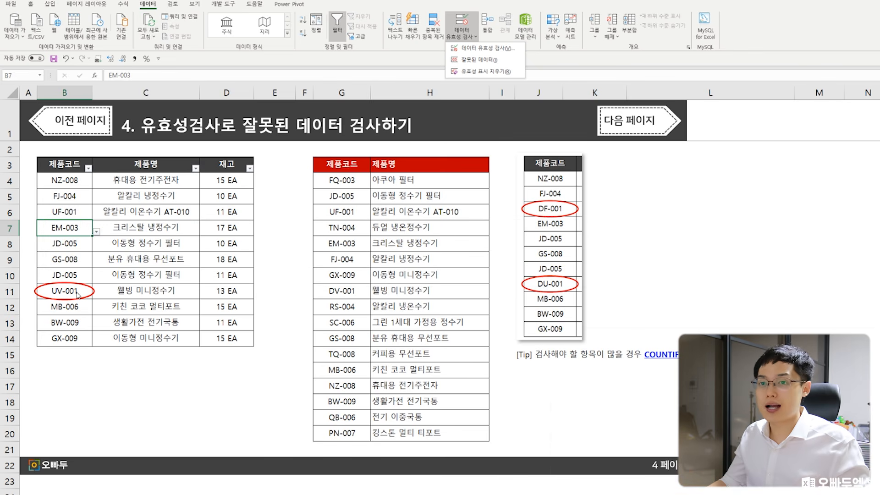
pyautogui.click(475, 67)
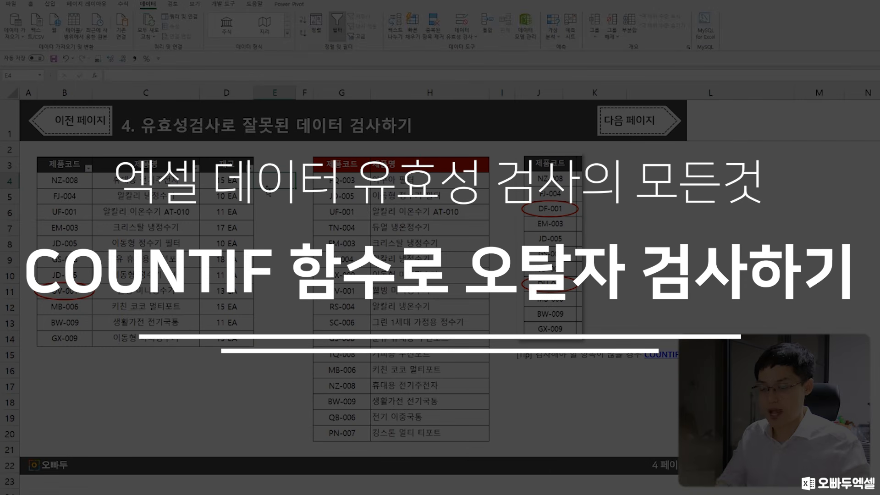
# Step: Enter =COUNTIF(G:G,B4) in E4 to count the first product code's occurrences in the reference list
pyautogui.write('=COUNTI')
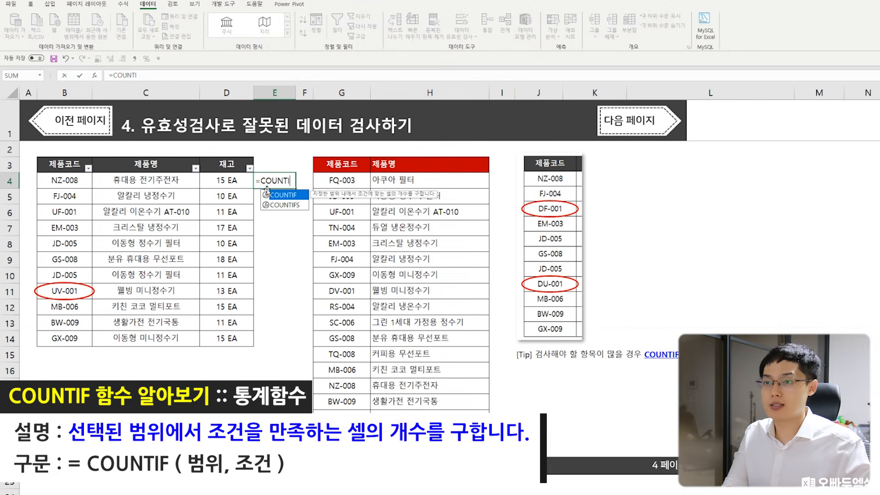
pyautogui.write('F(')
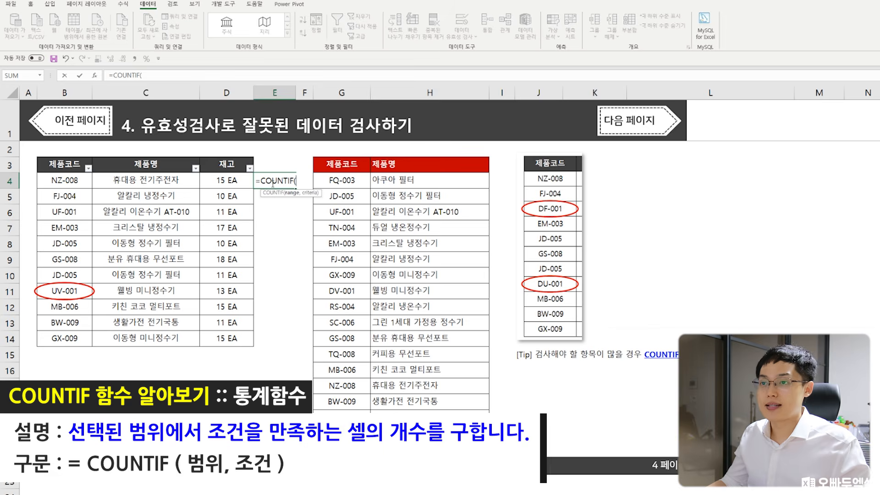
pyautogui.click(342, 93)
pyautogui.write(',')
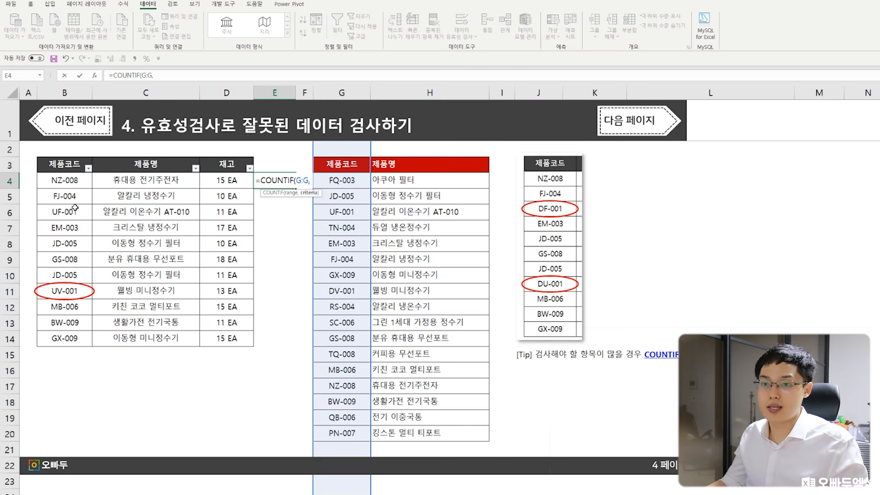
pyautogui.click(73, 184)
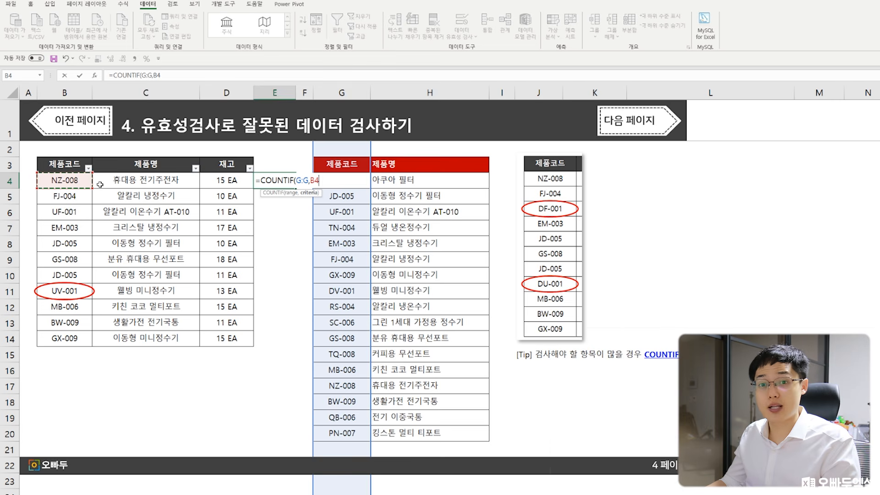
pyautogui.press('Return')
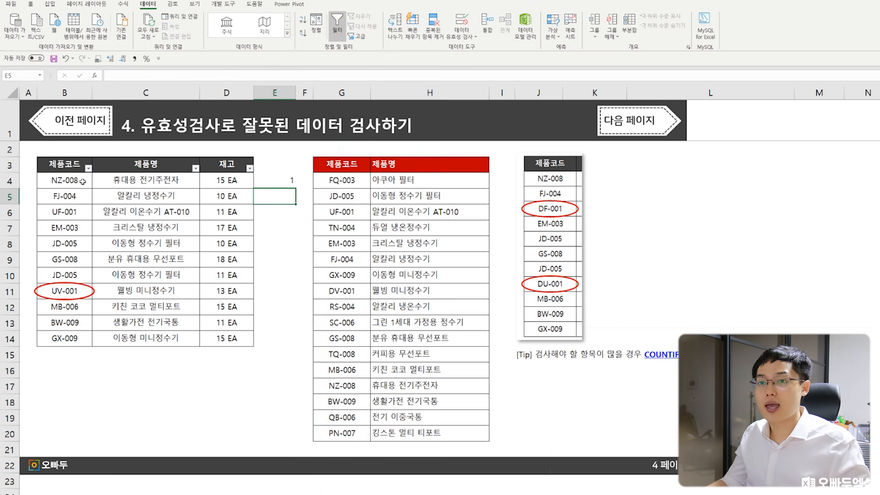
# Step: Fill the COUNTIF formula from E4 down through E14 alongside the product table
pyautogui.click(67, 179)
pyautogui.click(287, 179)
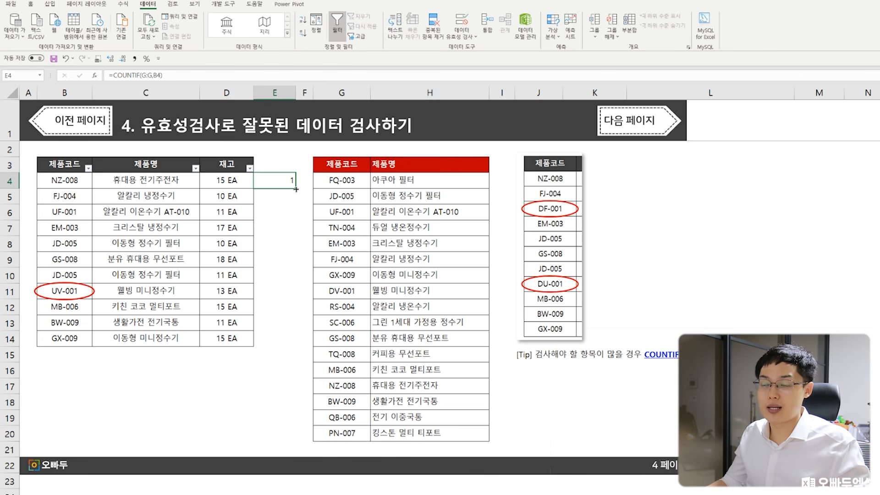
pyautogui.doubleClick(296, 188)
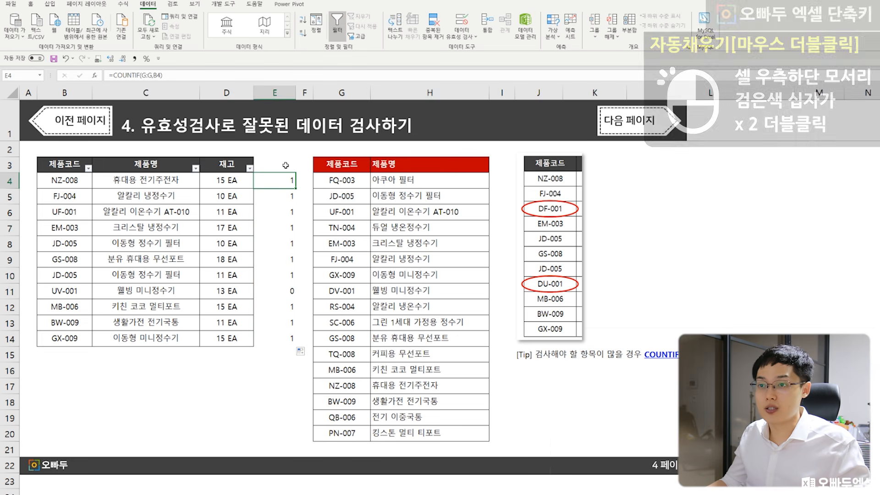
# Step: Compare the 웰빙 미니정수기 product code in B11 with its reference code in G11 and the COUNTIF result in E11
pyautogui.click(280, 293)
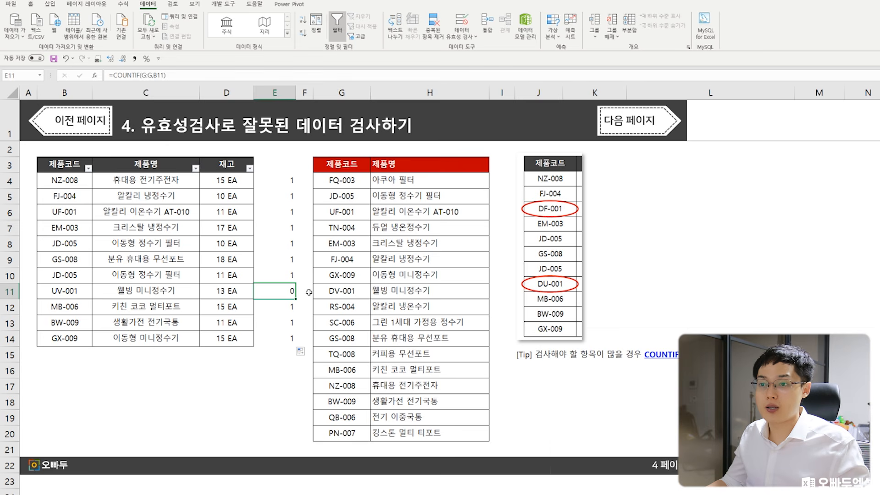
pyautogui.click(130, 290)
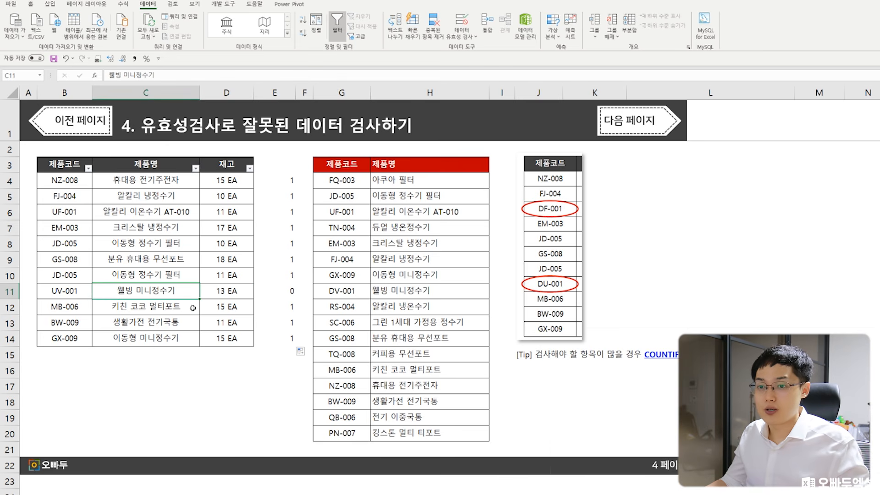
pyautogui.click(79, 295)
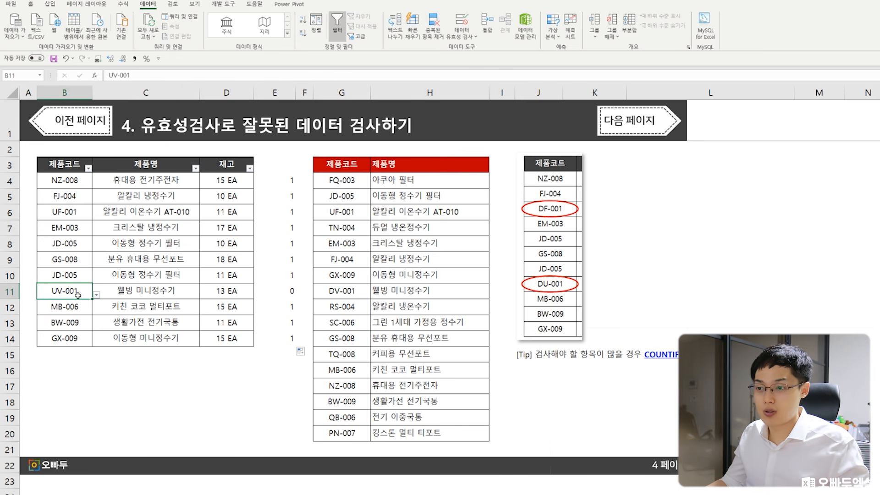
pyautogui.click(346, 293)
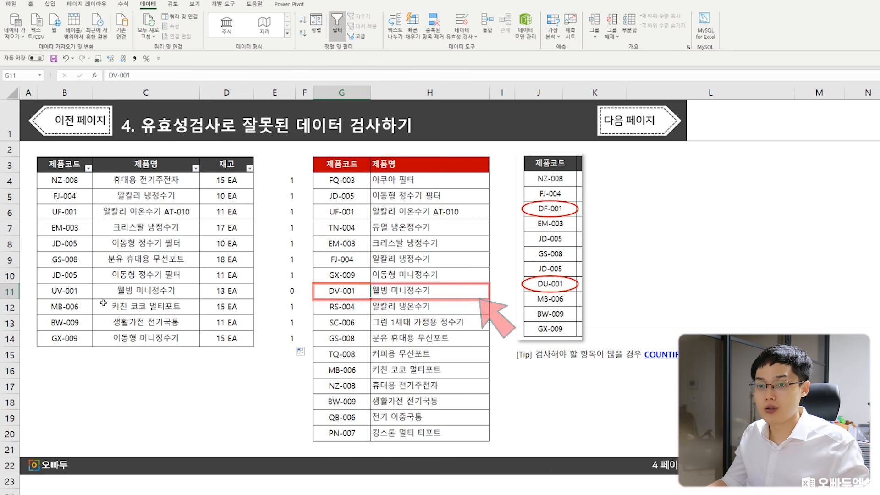
pyautogui.click(74, 291)
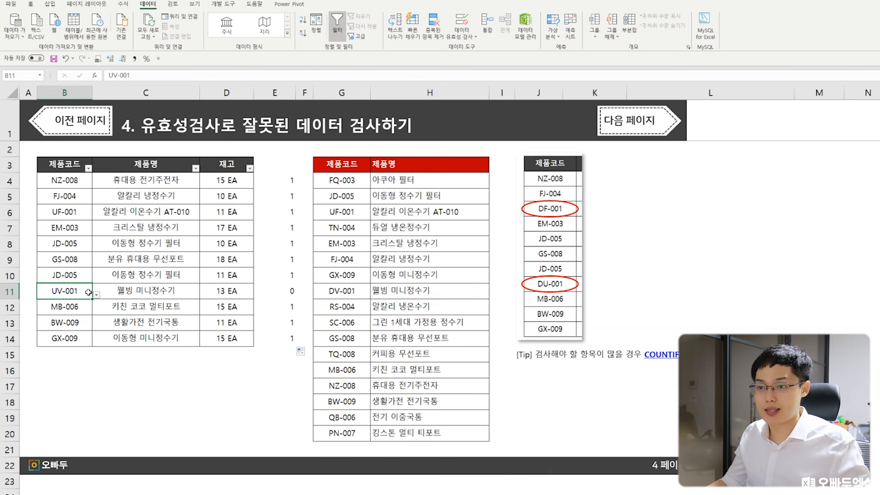
pyautogui.click(293, 287)
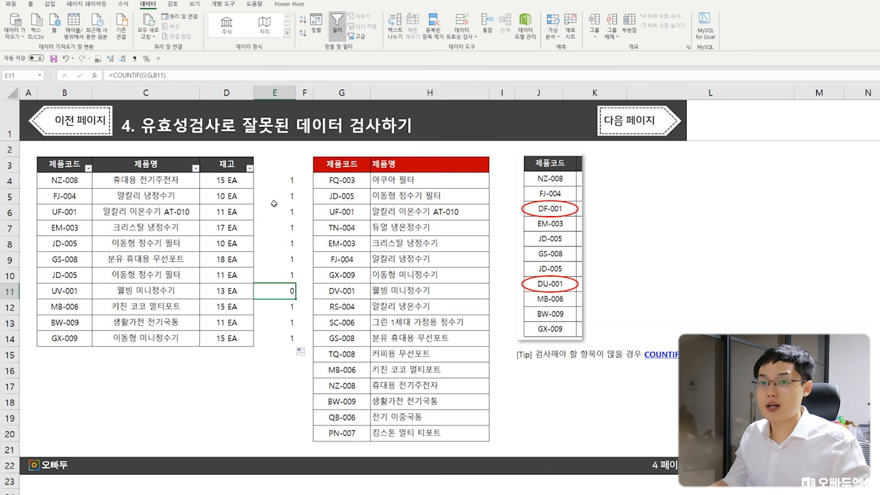
# Step: Reapply the AutoFilter to the product table B3:E14 so that it includes the COUNTIF column
pyautogui.hotkey('ctrl', 'a')
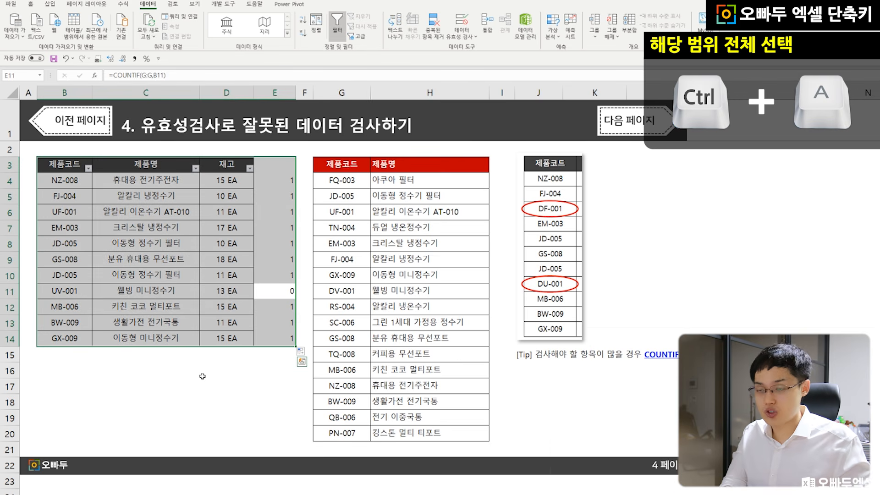
pyautogui.hotkey('ctrl', 'shift', 'l')
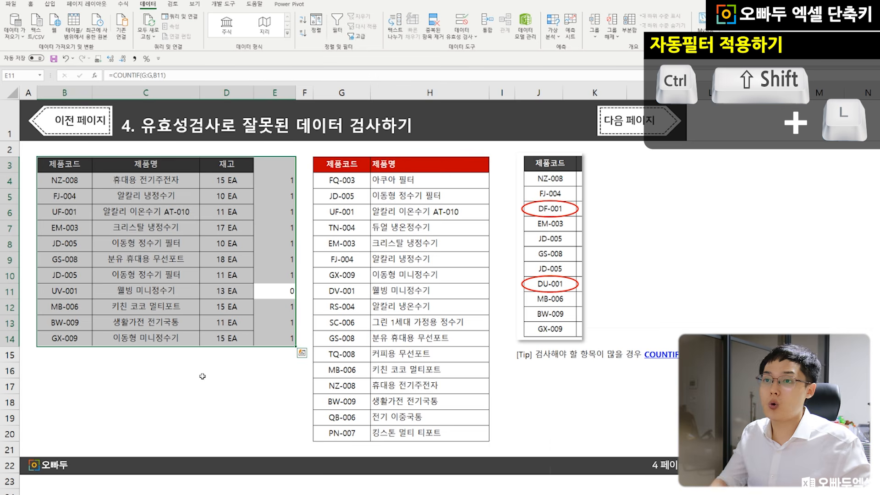
pyautogui.hotkey('ctrl', 'shift', 'l')
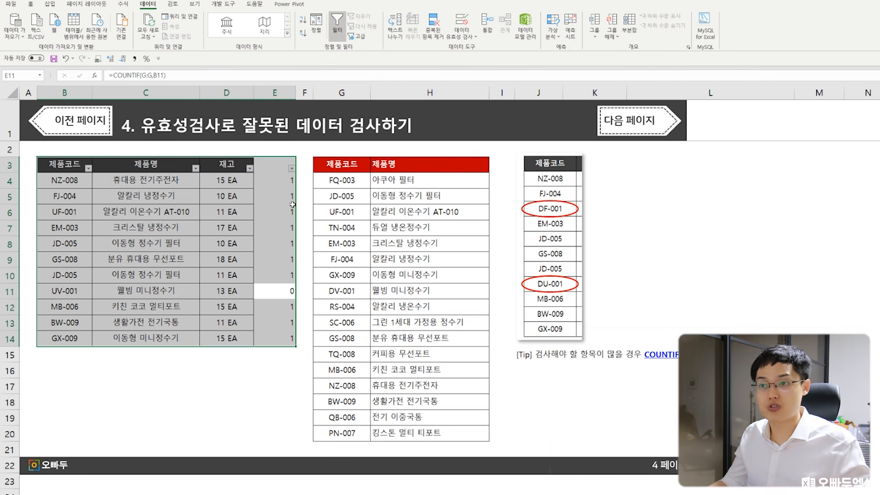
# Step: Filter the COUNTIF column E to show only the rows with the value 0
pyautogui.click(285, 176)
pyautogui.click(292, 168)
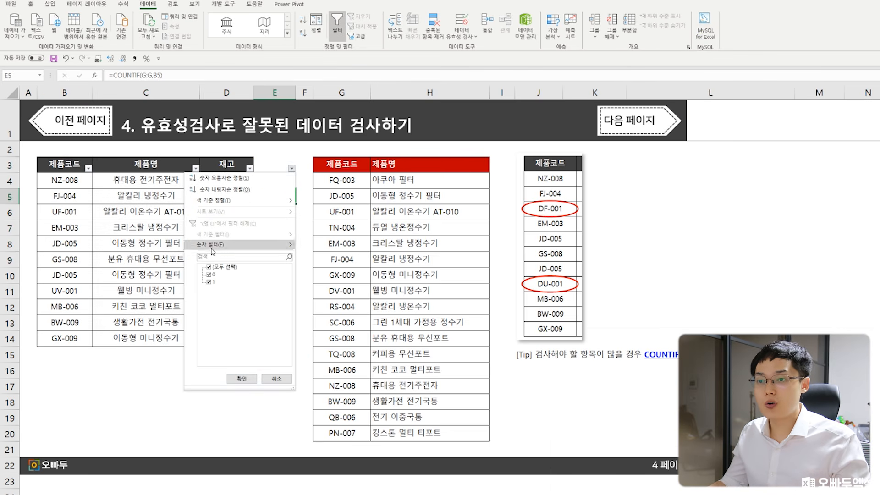
pyautogui.click(209, 266)
pyautogui.click(209, 275)
pyautogui.click(236, 378)
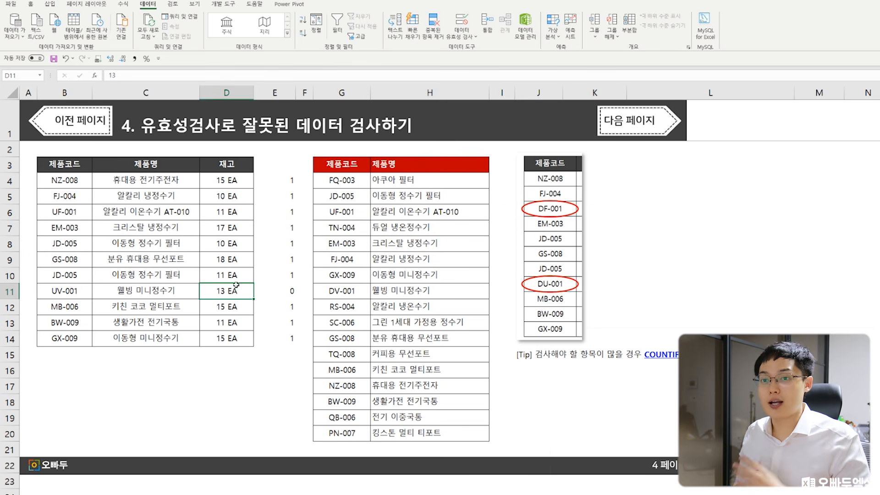
# Step: Go to the next page, 5. 유효성 검사로 한/영 쉽게 입력하기, and examine the 담당자명 and 담당자 이메일 columns
pyautogui.click(79, 287)
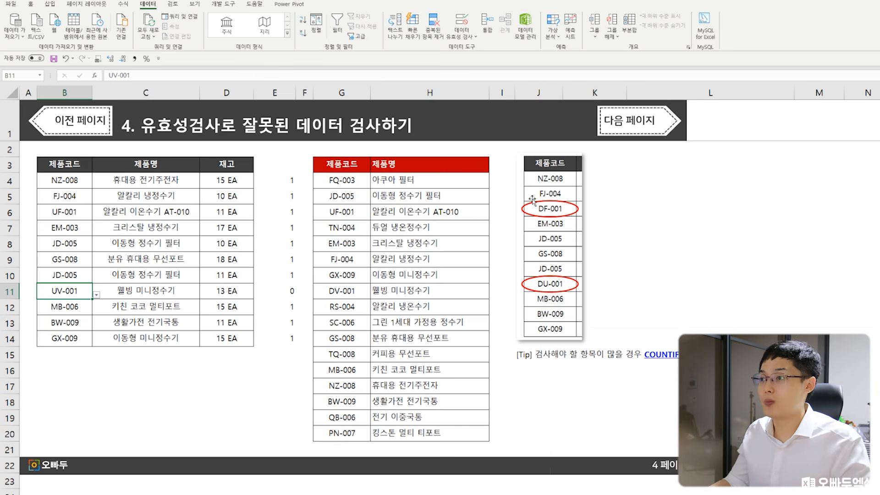
pyautogui.click(617, 124)
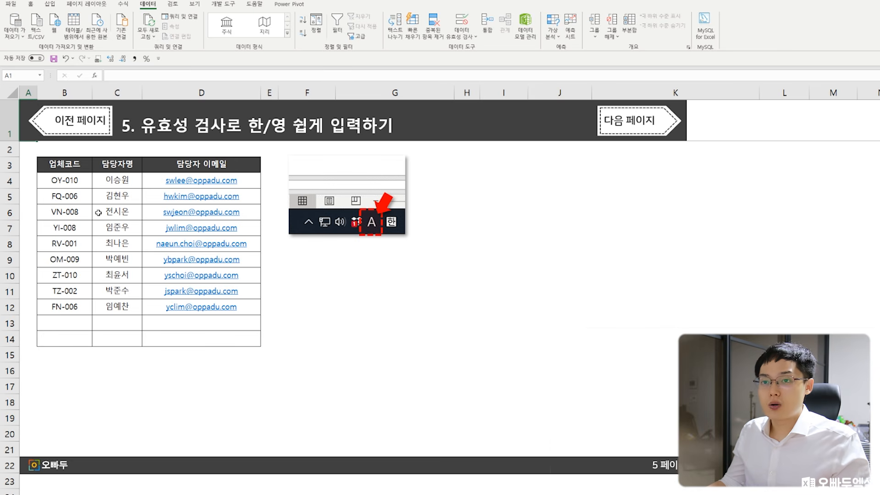
pyautogui.moveTo(115, 167); pyautogui.dragTo(118, 307)
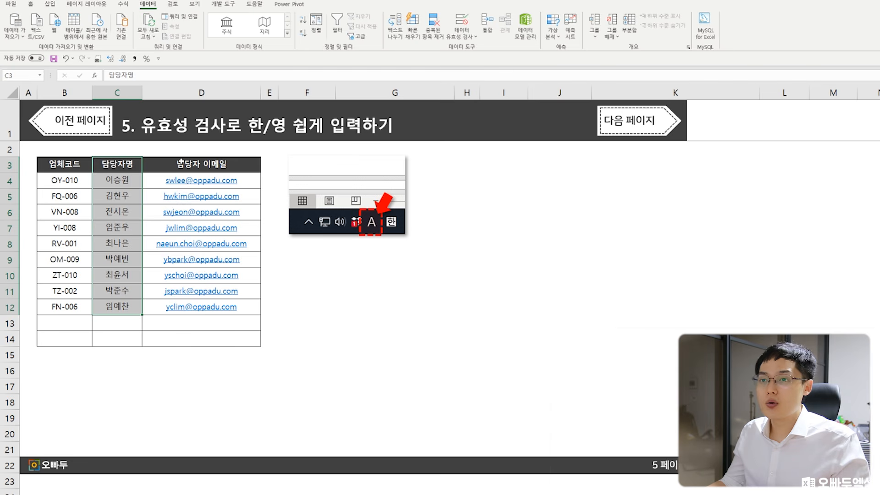
pyautogui.moveTo(184, 165); pyautogui.dragTo(191, 312)
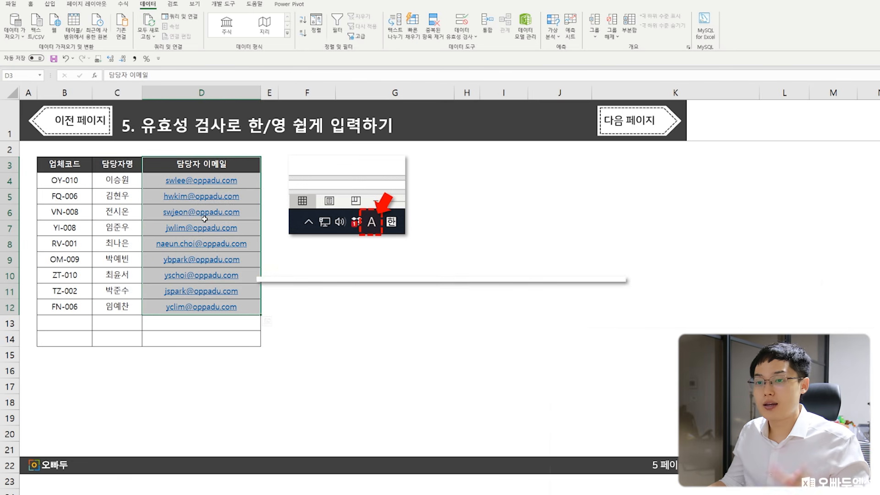
pyautogui.click(117, 212)
pyautogui.press('Right')
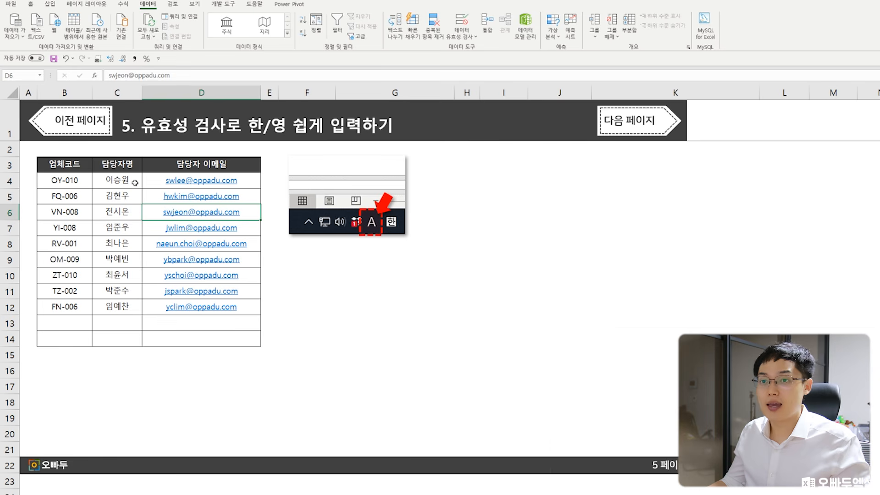
# Step: Set the data validation IME mode of the 담당자명 cells C4:C14 to 한글
pyautogui.moveTo(126, 182); pyautogui.dragTo(118, 338)
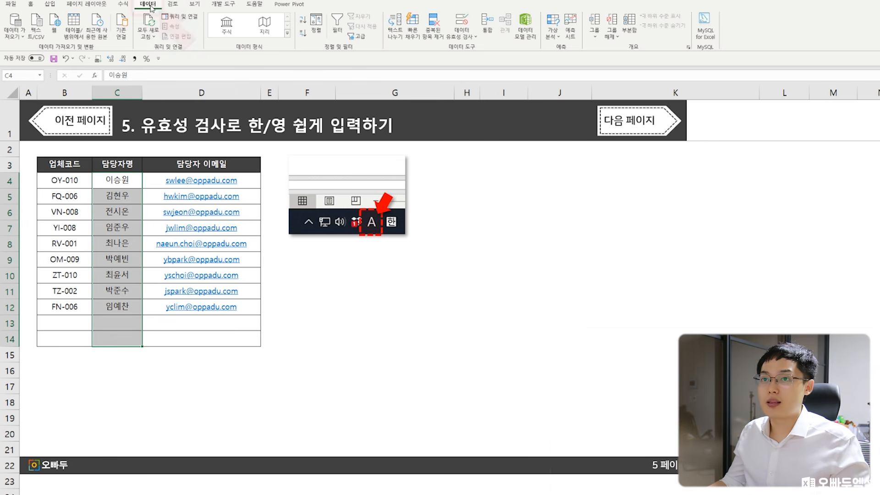
pyautogui.click(457, 35)
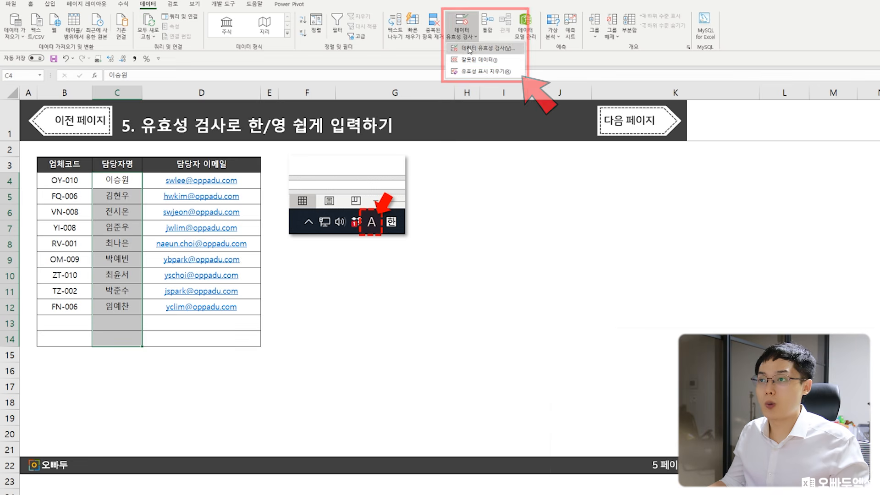
pyautogui.click(476, 75)
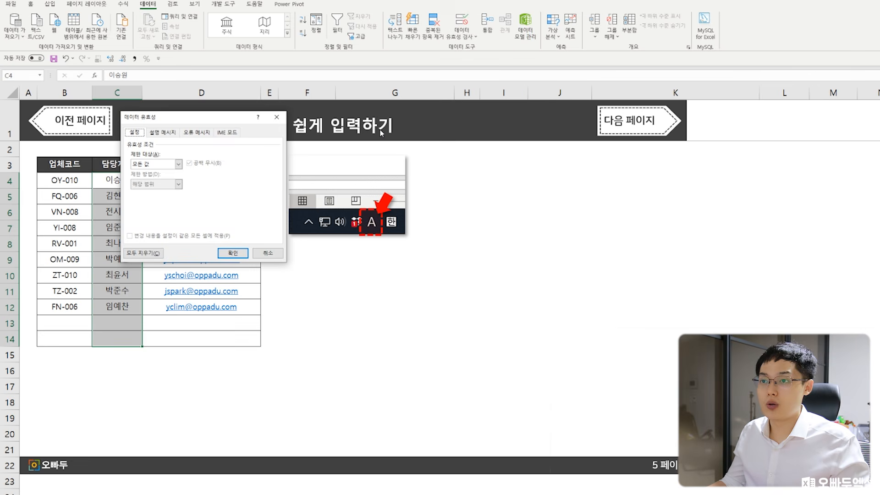
pyautogui.click(228, 134)
pyautogui.click(190, 164)
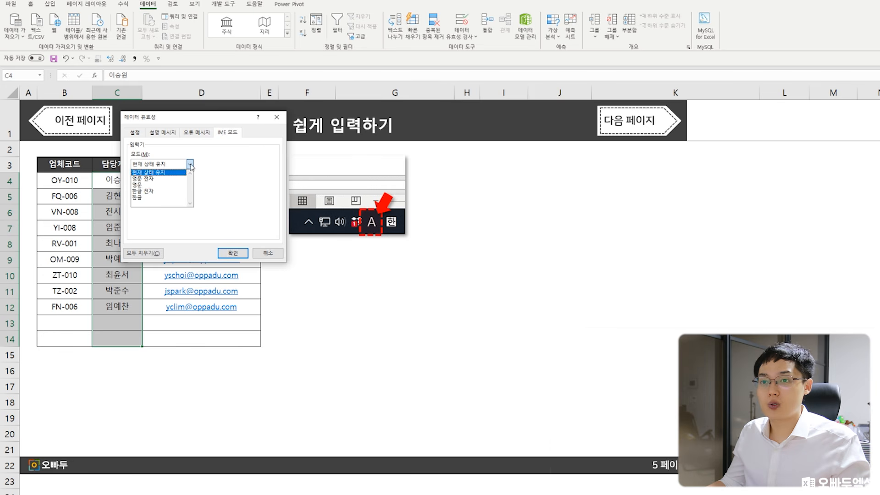
pyautogui.click(146, 195)
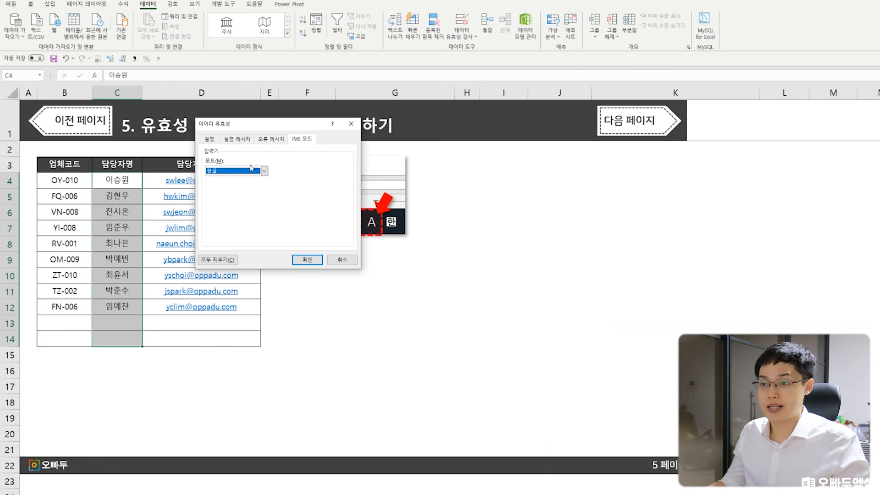
pyautogui.click(306, 259)
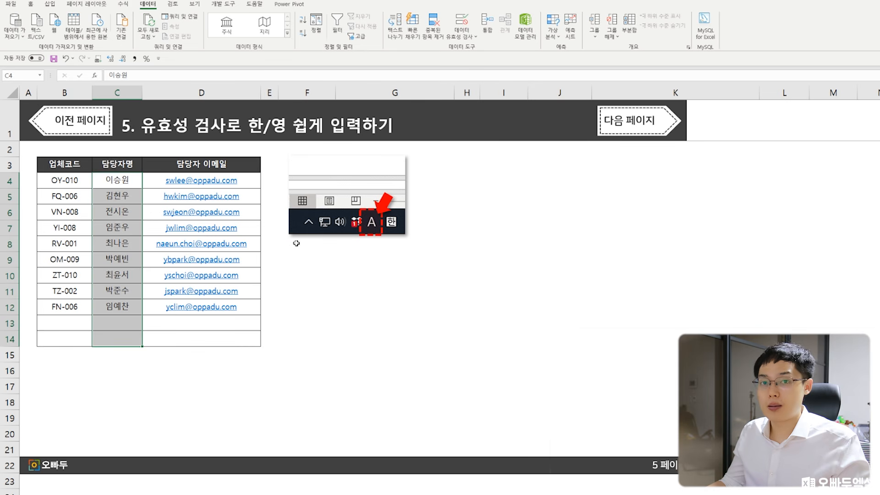
# Step: Set the data validation IME mode of the 담당자 이메일 cells D4:D14 to 영문
pyautogui.moveTo(232, 339); pyautogui.dragTo(235, 186)
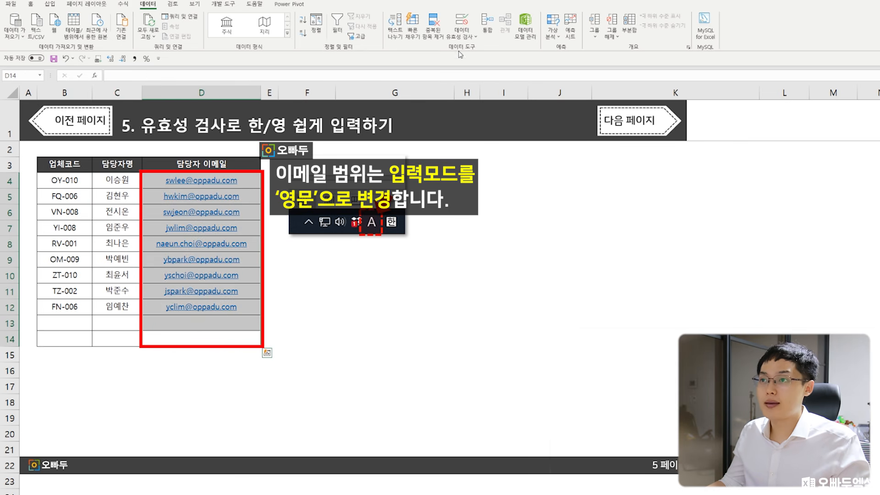
pyautogui.click(462, 36)
pyautogui.click(477, 61)
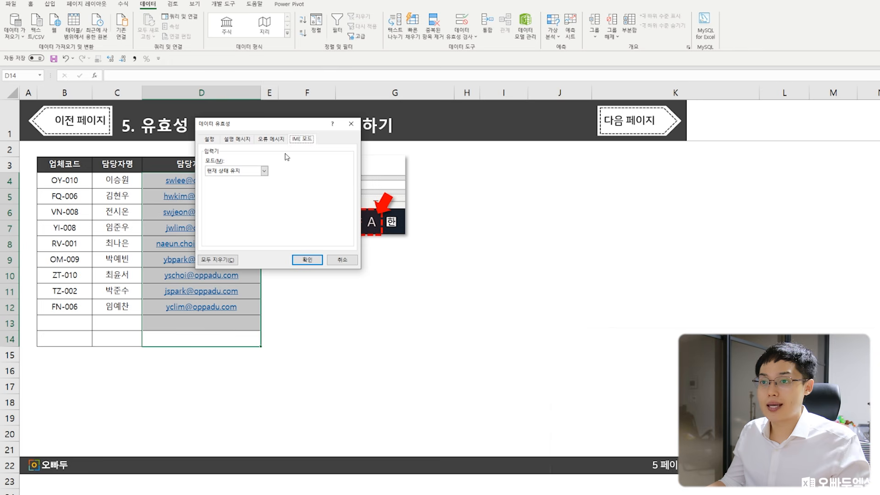
pyautogui.click(265, 171)
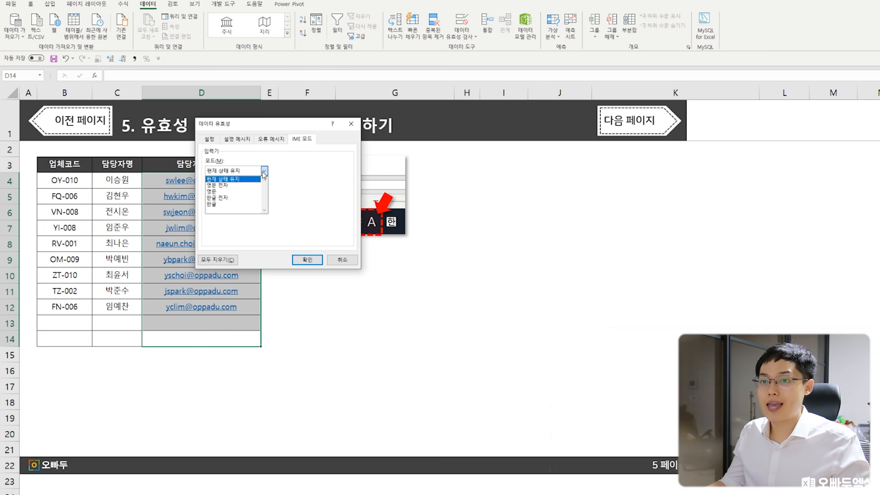
pyautogui.click(213, 191)
pyautogui.click(307, 260)
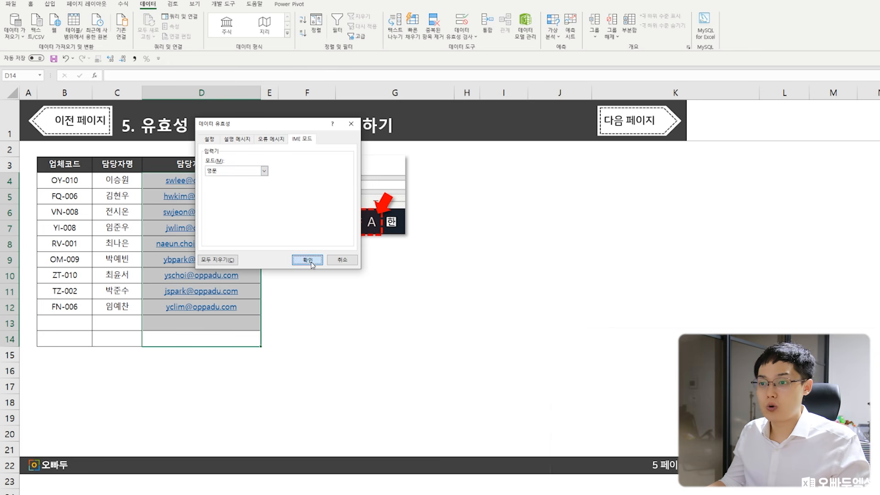
# Step: Check the automatic input language switching in the empty 담당자명 cell C13 and 담당자 이메일 cell D13
pyautogui.click(123, 322)
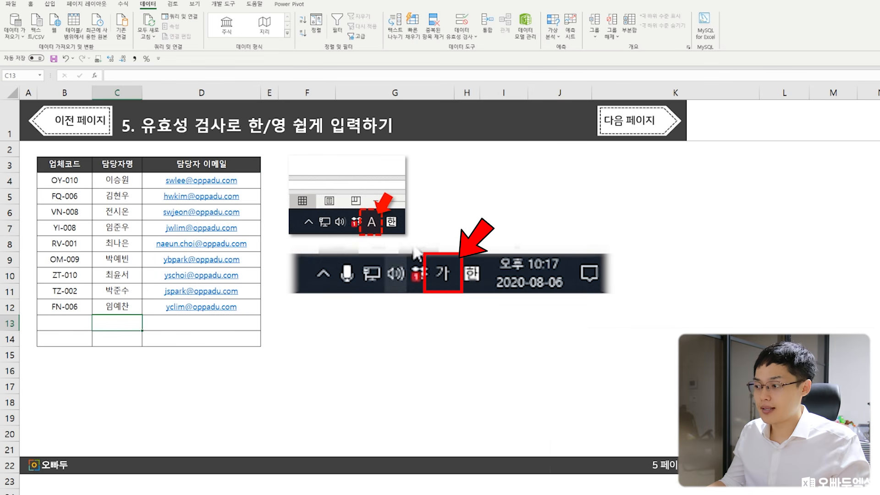
pyautogui.click(196, 326)
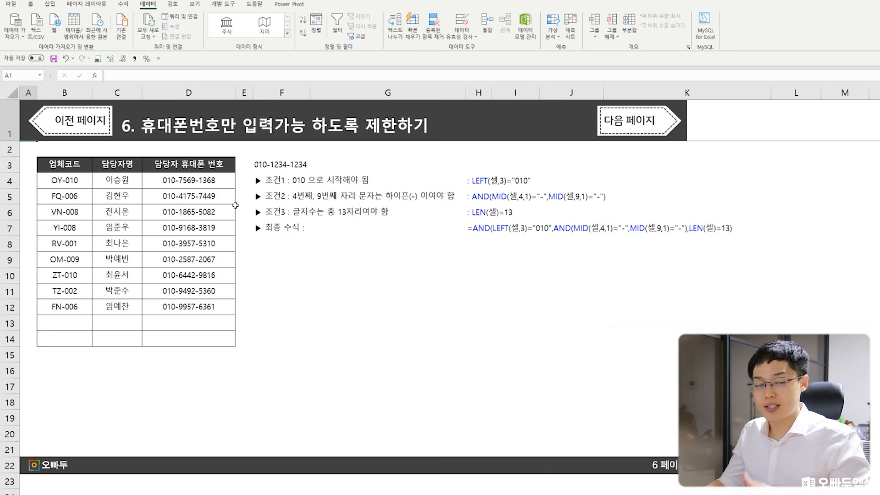
# Step: Examine the three mobile number conditions in F4:F6 and the matching LEFT, AND/MID and LEN formulas beside them
pyautogui.click(274, 181)
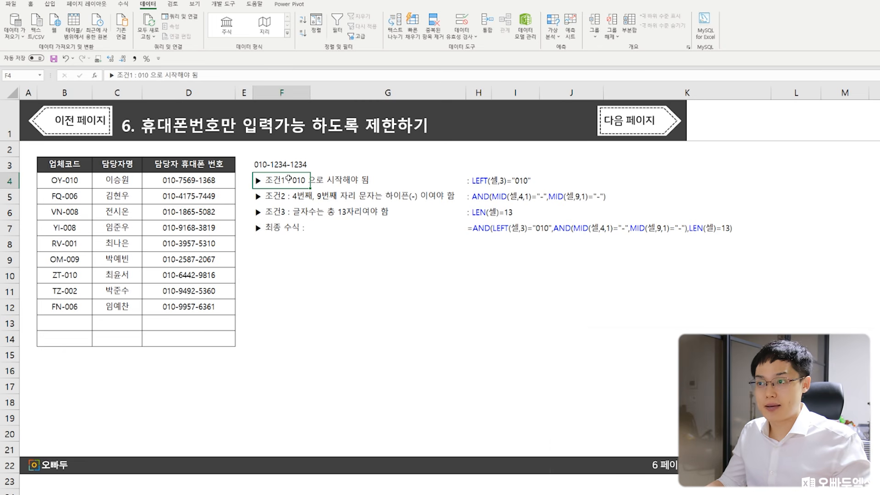
pyautogui.click(480, 182)
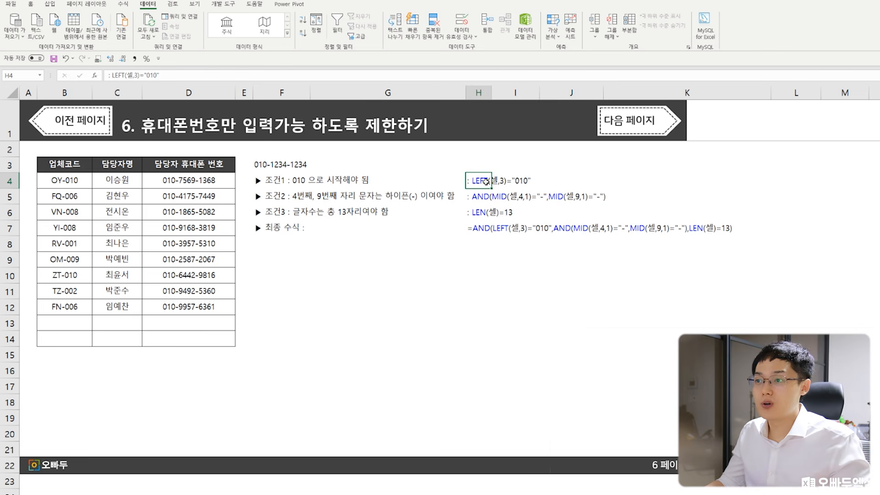
pyautogui.click(272, 198)
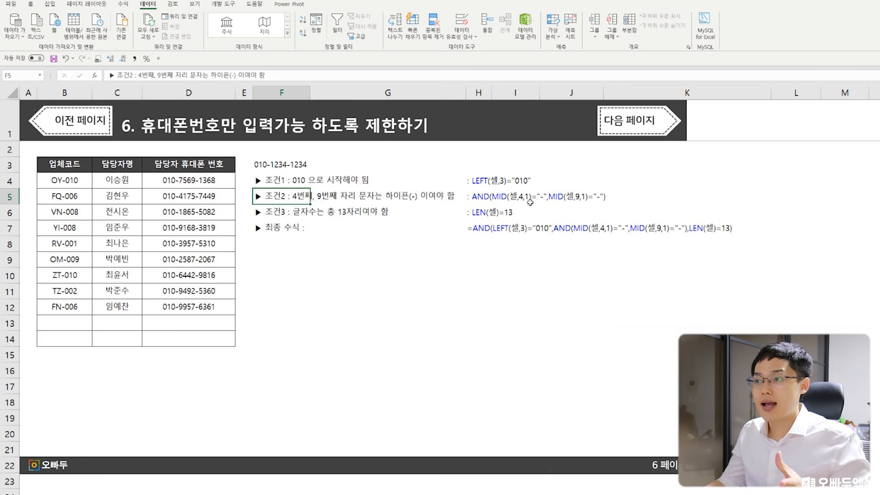
pyautogui.click(481, 196)
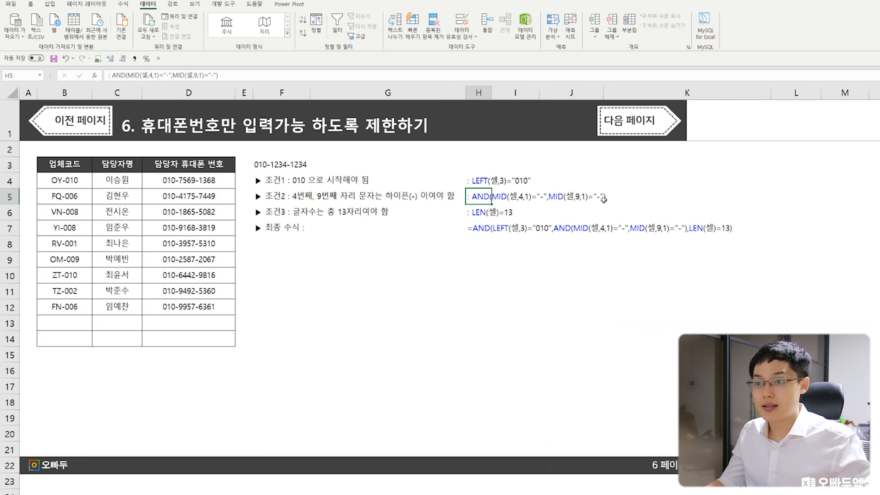
pyautogui.click(278, 212)
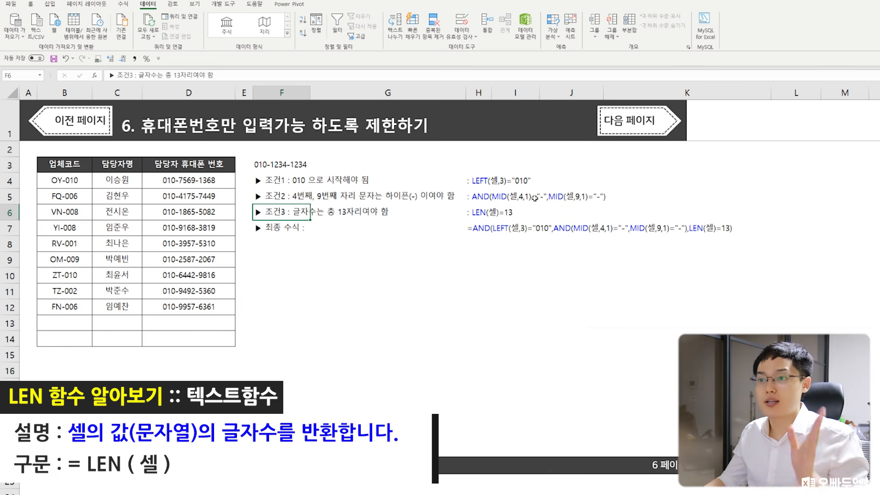
pyautogui.click(292, 180)
pyautogui.click(289, 199)
pyautogui.click(287, 210)
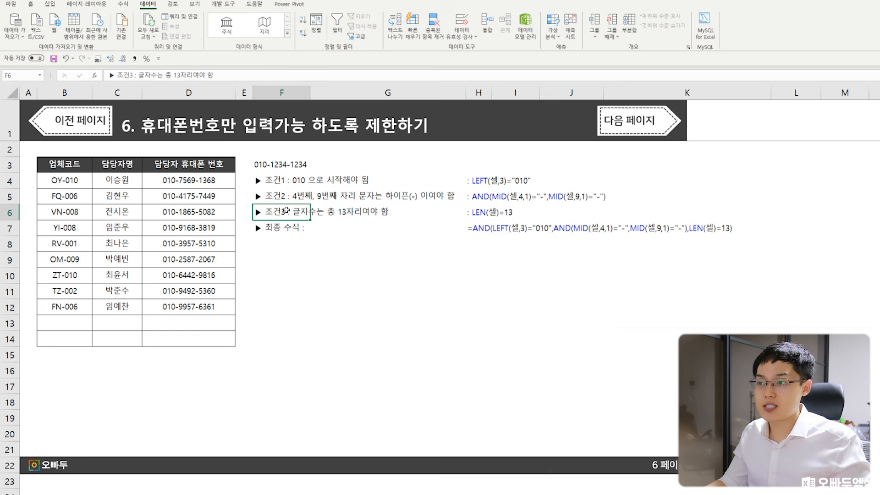
# Step: Copy the full text of the combined AND formula in the 최종 수식 cell H7, leaving the cell unedited
pyautogui.click(481, 228)
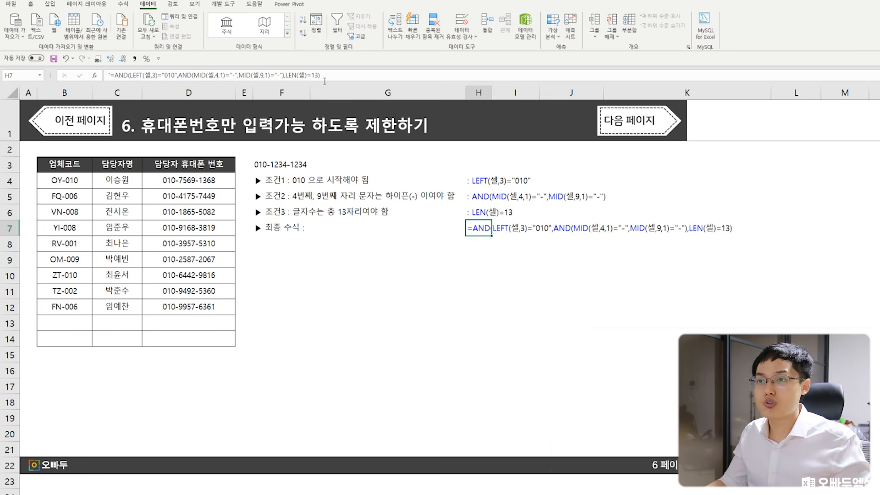
pyautogui.moveTo(337, 81); pyautogui.dragTo(112, 77)
pyautogui.hotkey('ctrl', 'c')
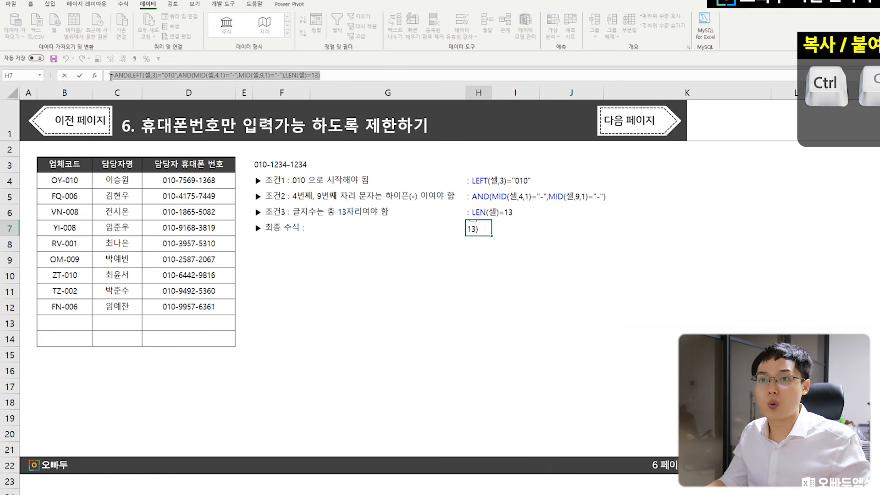
pyautogui.press('Escape')
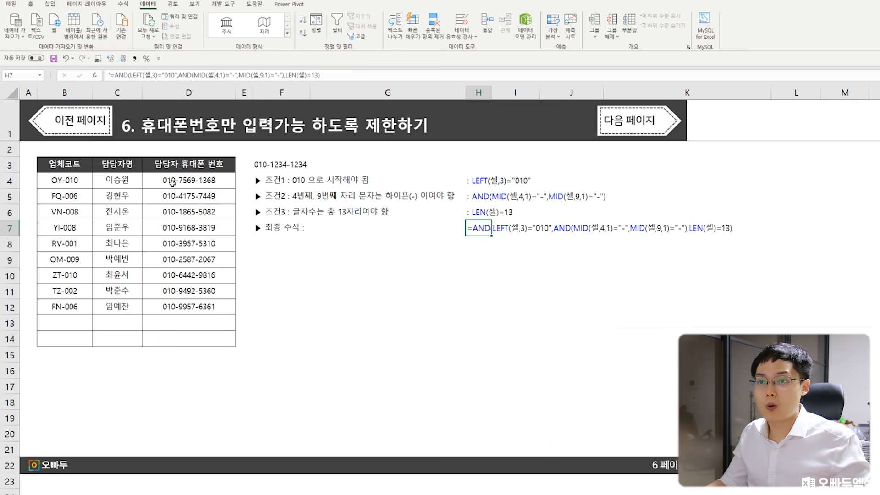
# Step: Set the data validation of the 담당자 휴대폰 번호 cells D4:D14 to 사용자 지정 and paste the copied AND formula as its 수식
pyautogui.moveTo(174, 180); pyautogui.dragTo(184, 340)
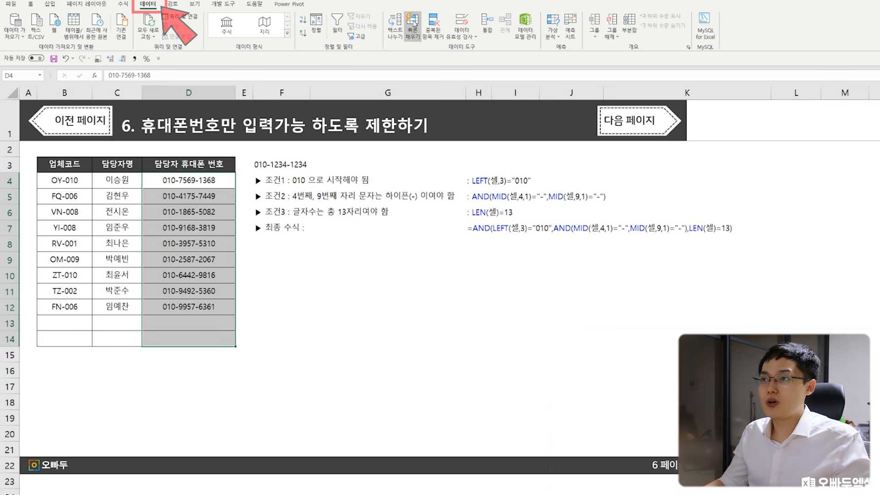
pyautogui.click(459, 40)
pyautogui.click(465, 52)
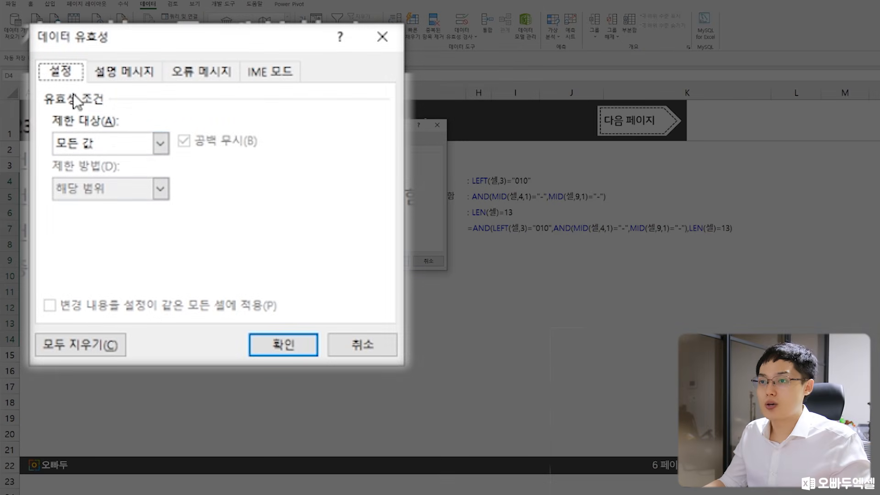
pyautogui.click(118, 147)
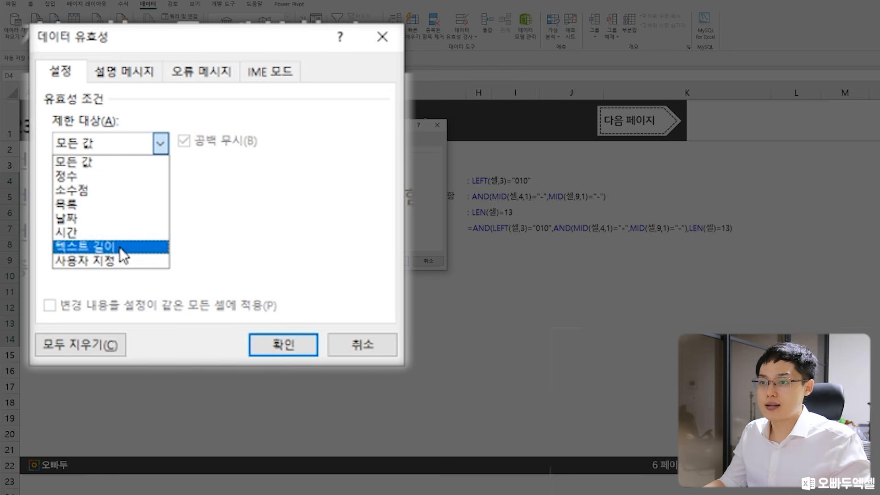
pyautogui.click(119, 262)
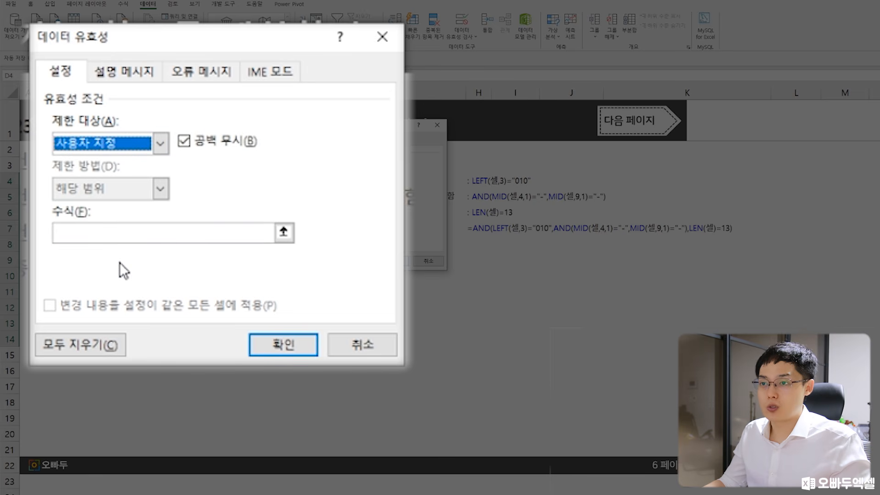
pyautogui.click(127, 235)
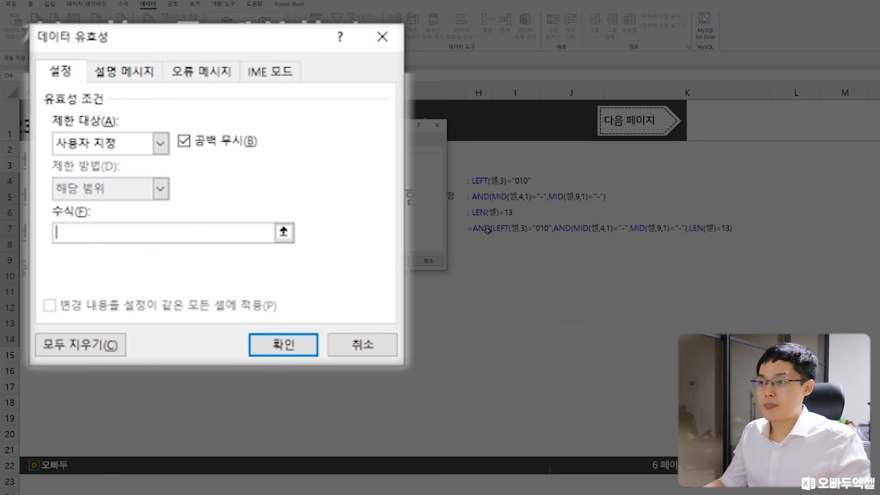
pyautogui.hotkey('ctrl', 'v')
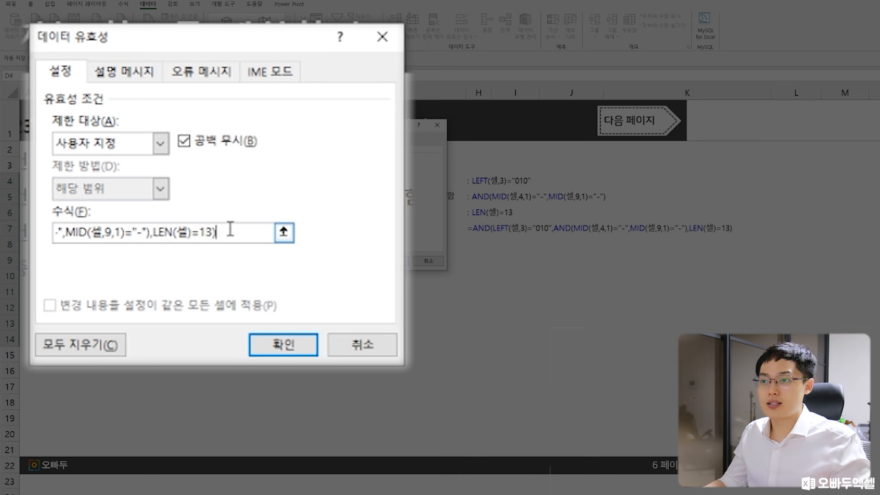
# Step: Replace the placeholder 셀 with D4 in the LEFT function and the first MID function of the validation formula
pyautogui.moveTo(230, 228); pyautogui.dragTo(26, 222)
pyautogui.click(90, 228)
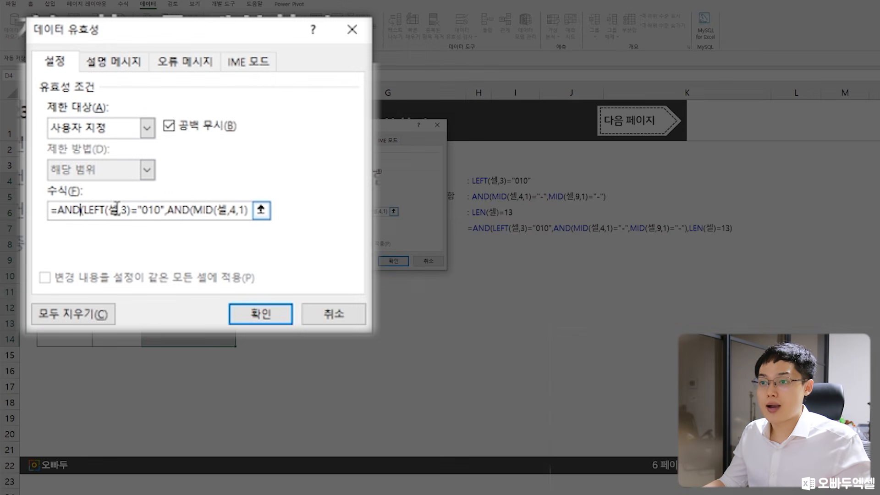
pyautogui.doubleClick(116, 208)
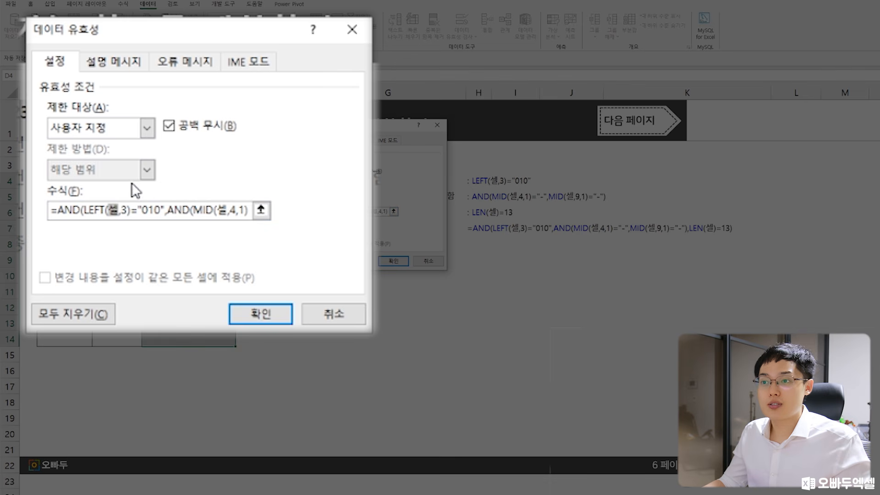
pyautogui.write('D4')
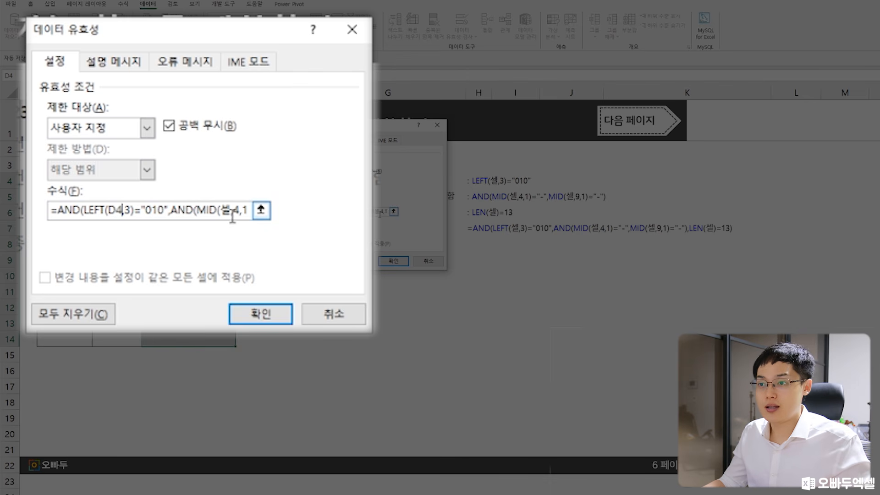
pyautogui.doubleClick(229, 214)
pyautogui.write('D4')
# Step: Replace the placeholder 셀 with D4 in the second MID function and the LEN function, and apply the validation rule
pyautogui.moveTo(228, 213); pyautogui.dragTo(321, 210)
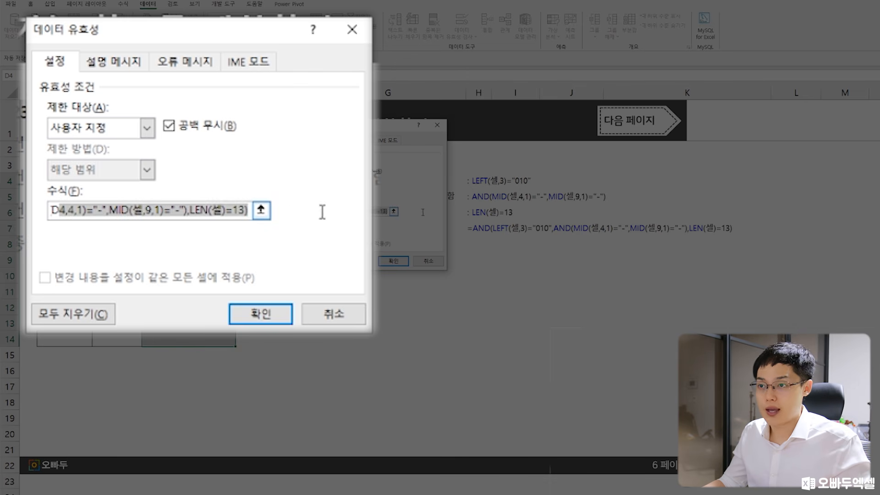
pyautogui.click(158, 210)
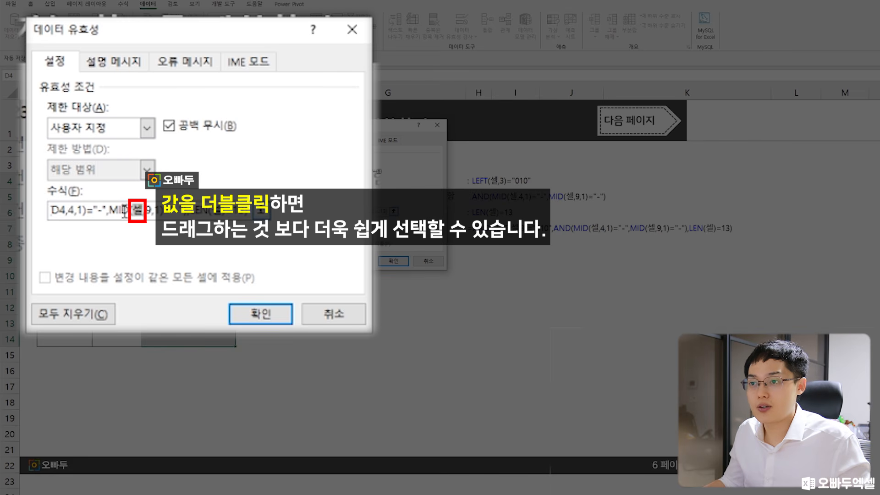
pyautogui.doubleClick(138, 210)
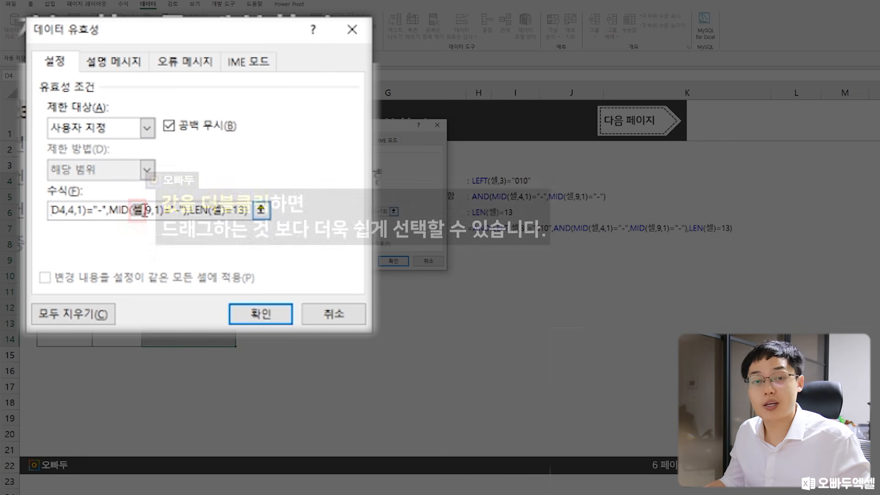
pyautogui.write('D4')
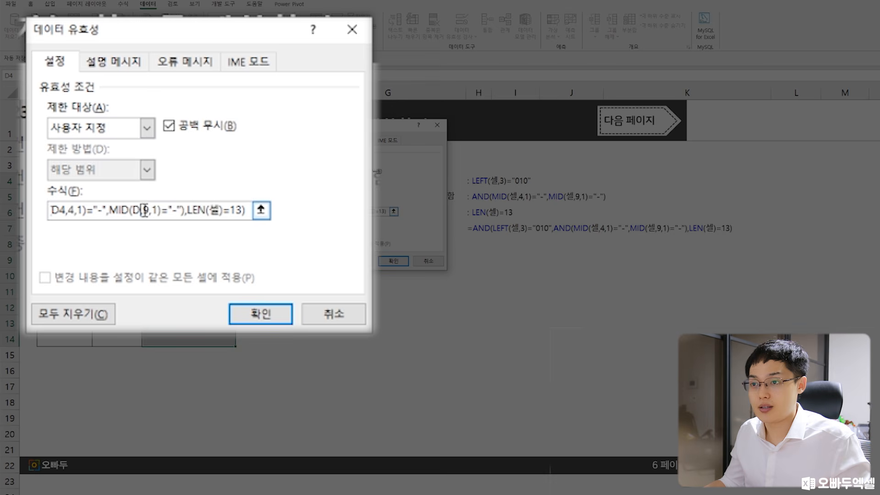
pyautogui.doubleClick(222, 210)
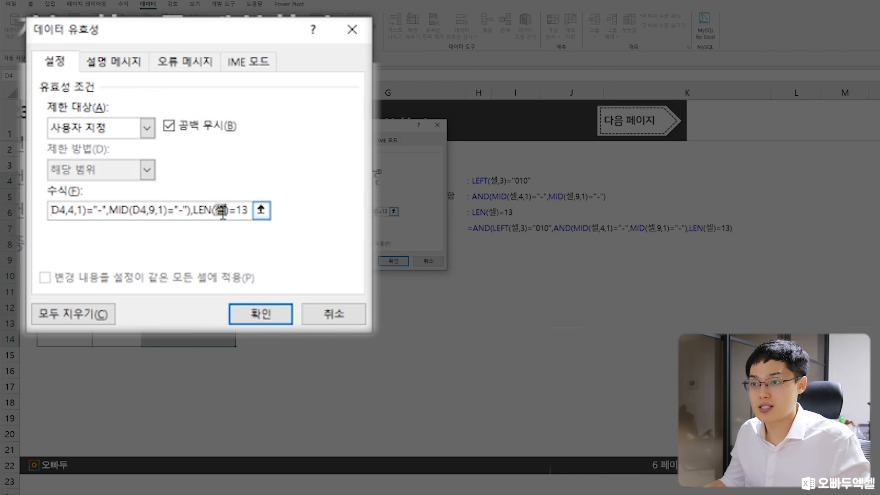
pyautogui.write('D4')
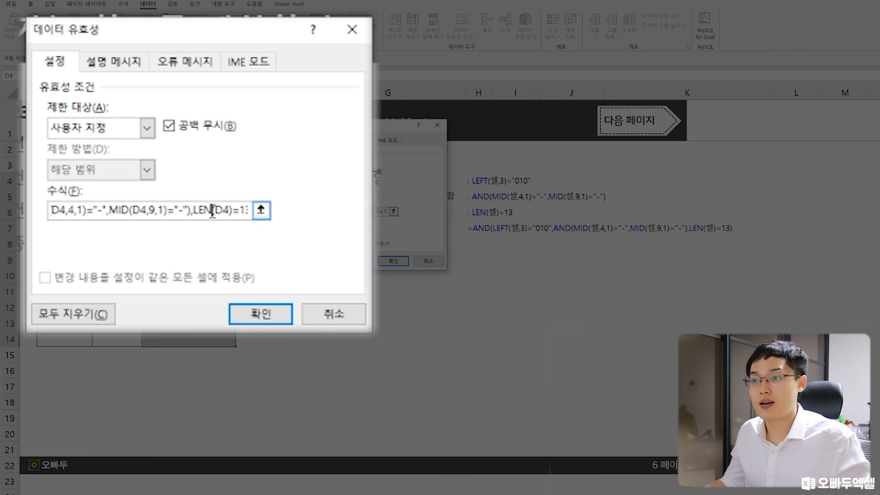
pyautogui.moveTo(200, 212); pyautogui.dragTo(336, 214)
pyautogui.click(210, 210)
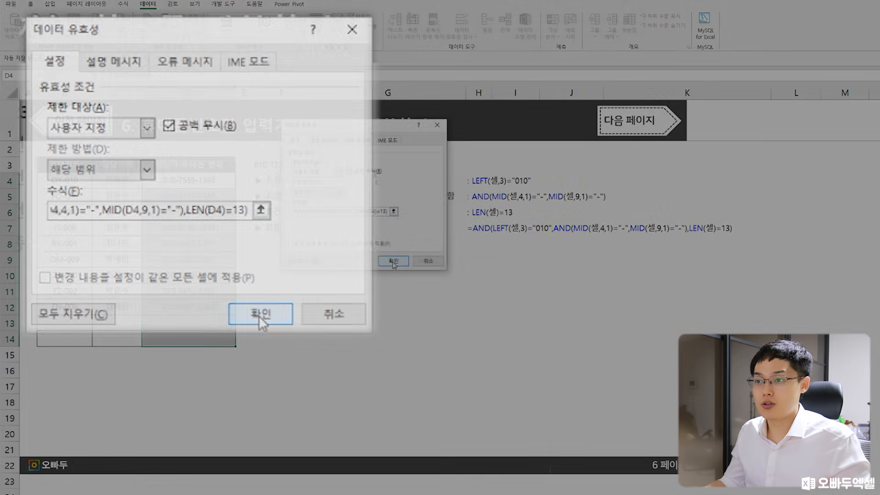
pyautogui.click(261, 315)
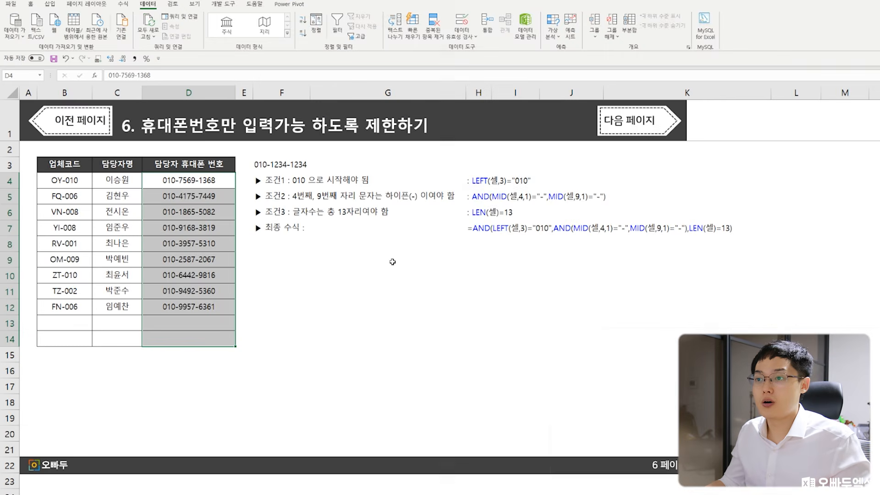
# Step: Enter a valid 13-character sample mobile number starting with 010, hyphens included, in cell D13
pyautogui.click(203, 325)
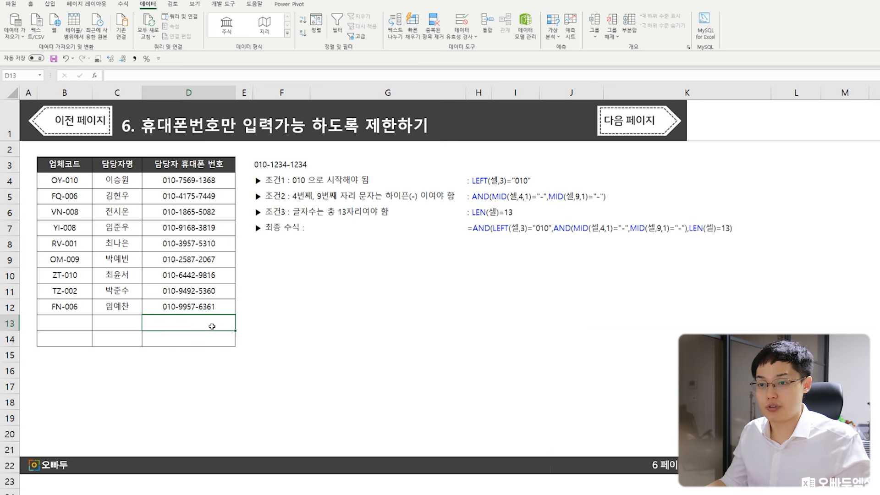
pyautogui.write('010-1234')
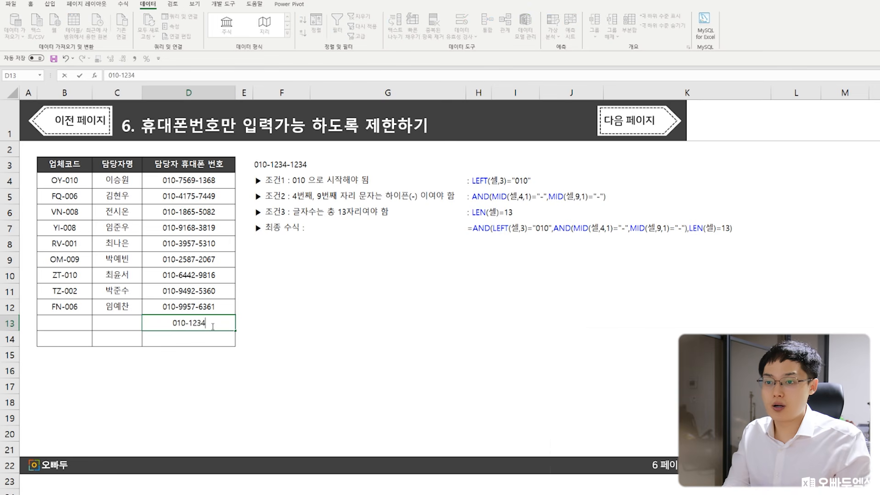
pyautogui.write('-1234')
pyautogui.press('Return')
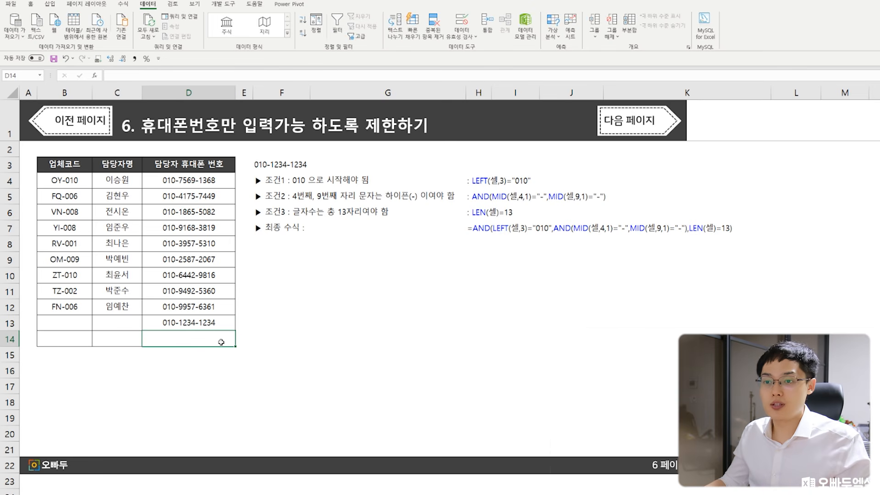
# Step: Try to enter an incomplete phone number starting with 011 in cell D14 to test the validation rule
pyautogui.write('011-123')
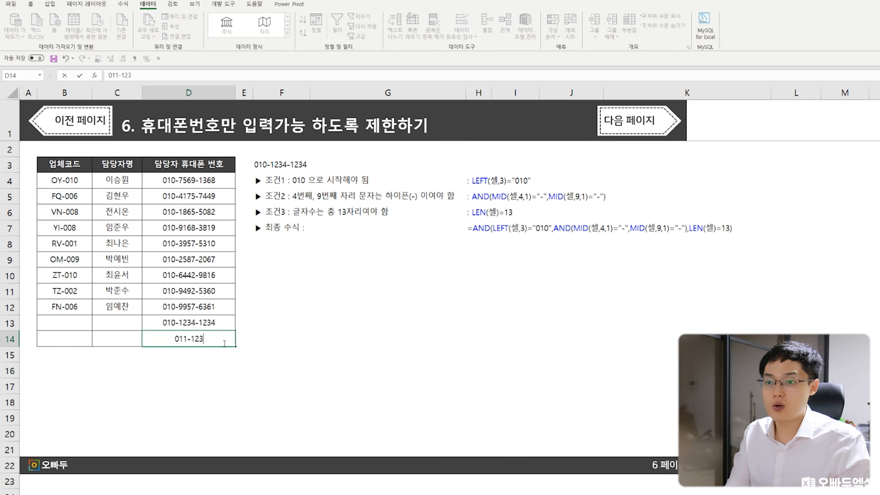
pyautogui.press('Return')
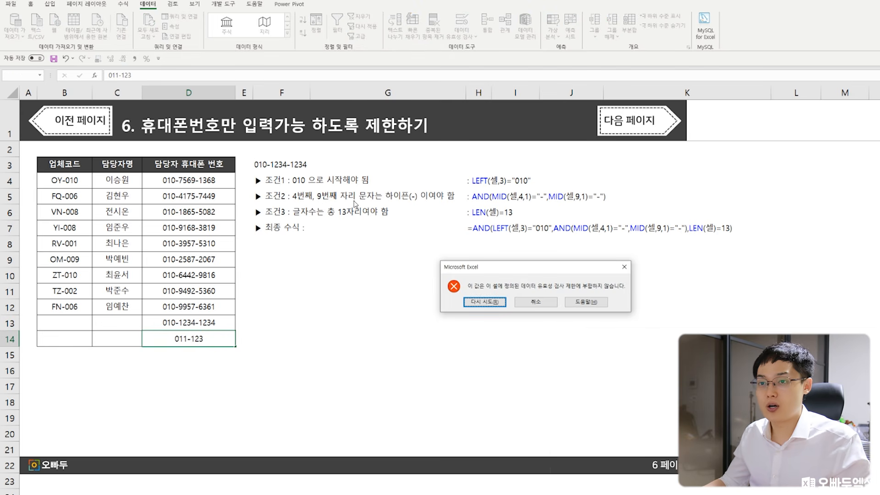
pyautogui.press('Escape')
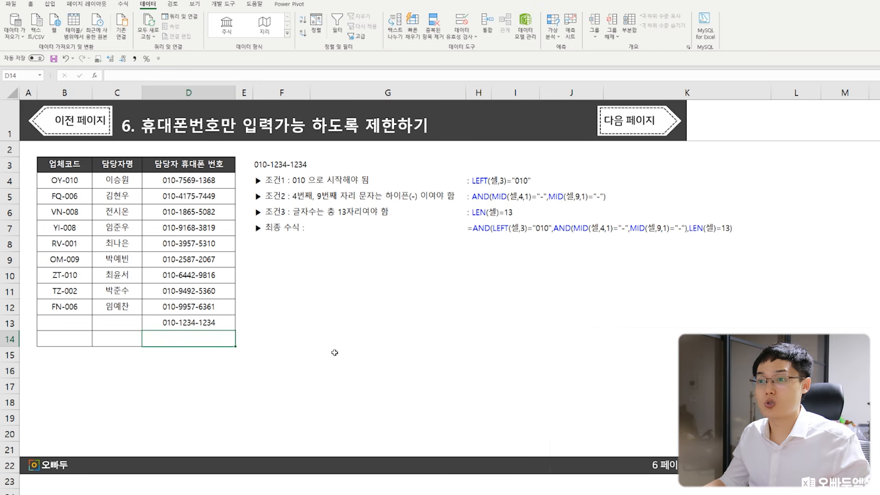
# Step: Go to the next page, 7. 유효성 검사로 중복값 입력 제한하기
pyautogui.click(634, 120)
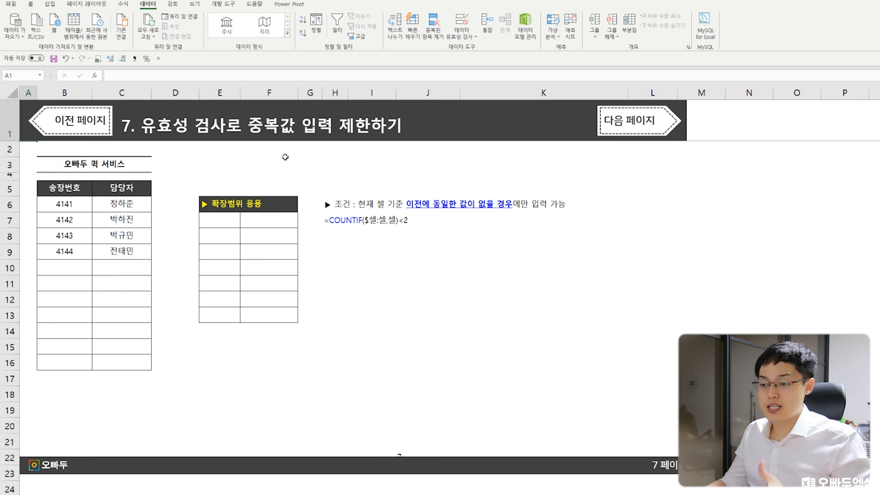
pyautogui.click(92, 168)
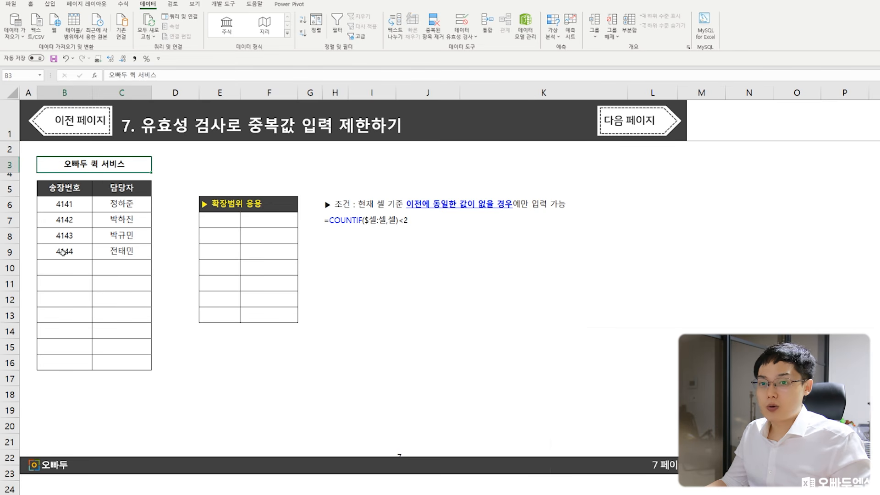
pyautogui.moveTo(62, 252); pyautogui.dragTo(62, 207)
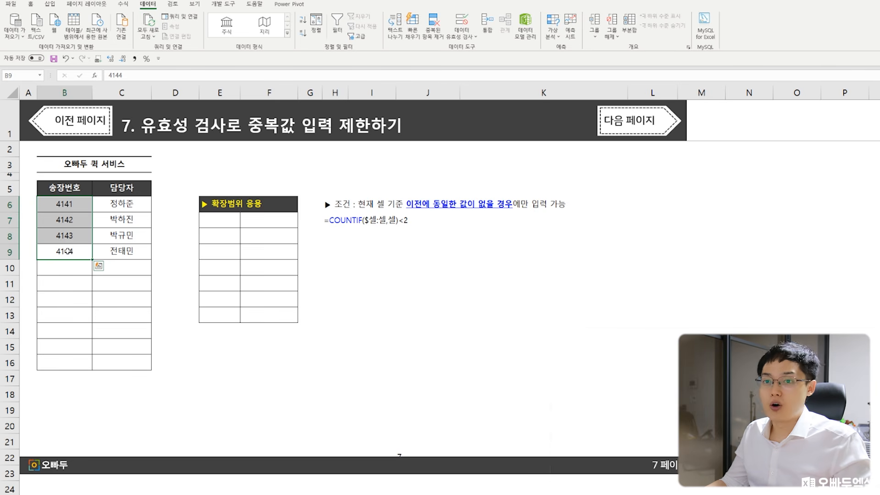
pyautogui.moveTo(68, 251); pyautogui.dragTo(71, 208)
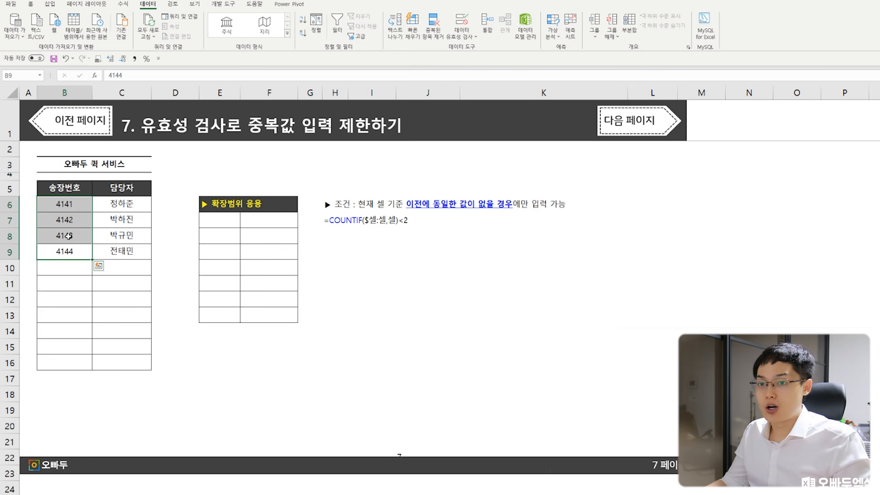
pyautogui.moveTo(69, 250); pyautogui.dragTo(70, 210)
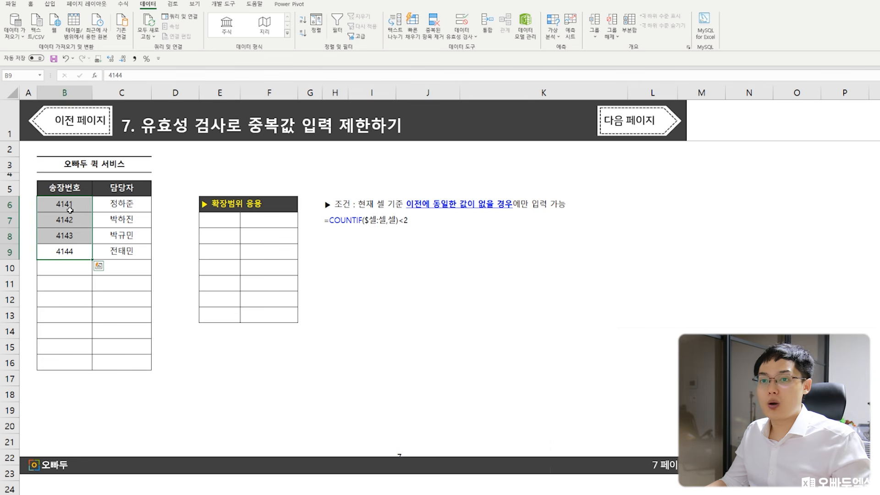
pyautogui.click(66, 266)
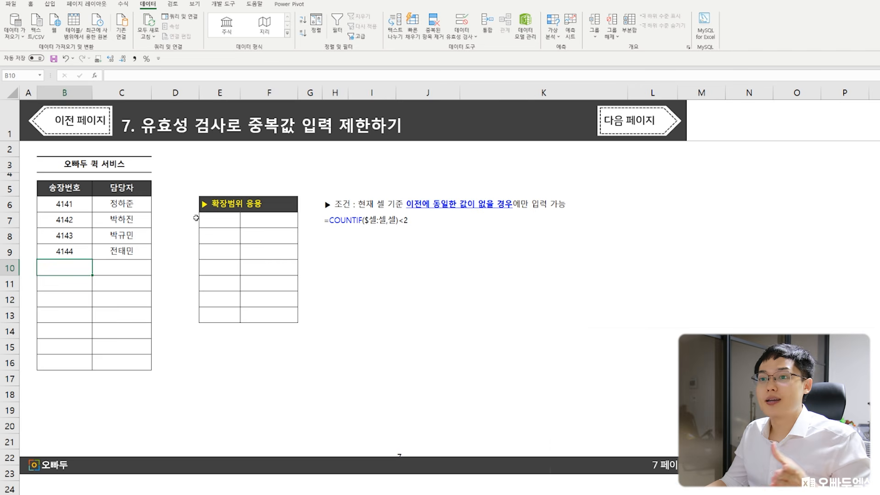
pyautogui.click(216, 213)
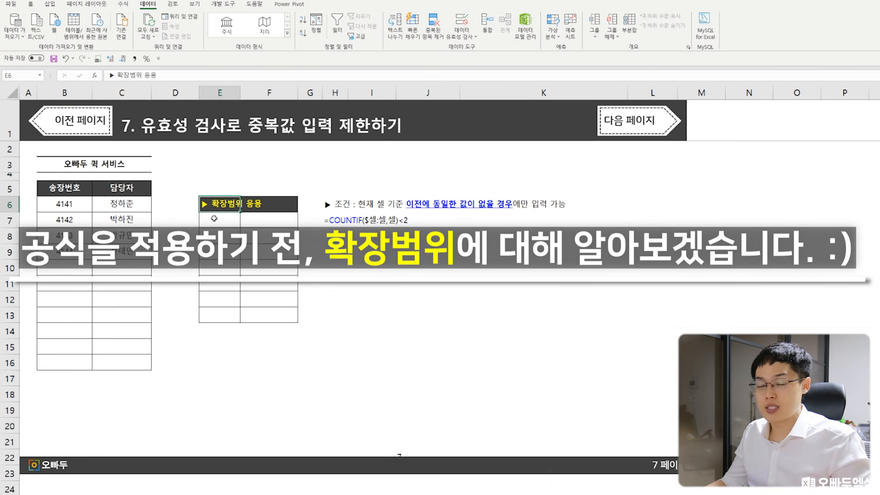
# Step: Enter the array formula =B6:B6 in cell E7 and fill it down to E13
pyautogui.click(221, 219)
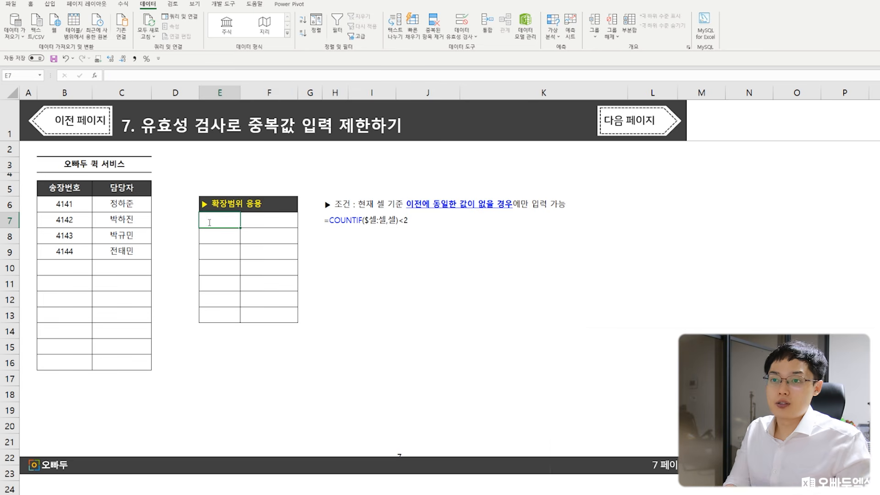
pyautogui.write('=')
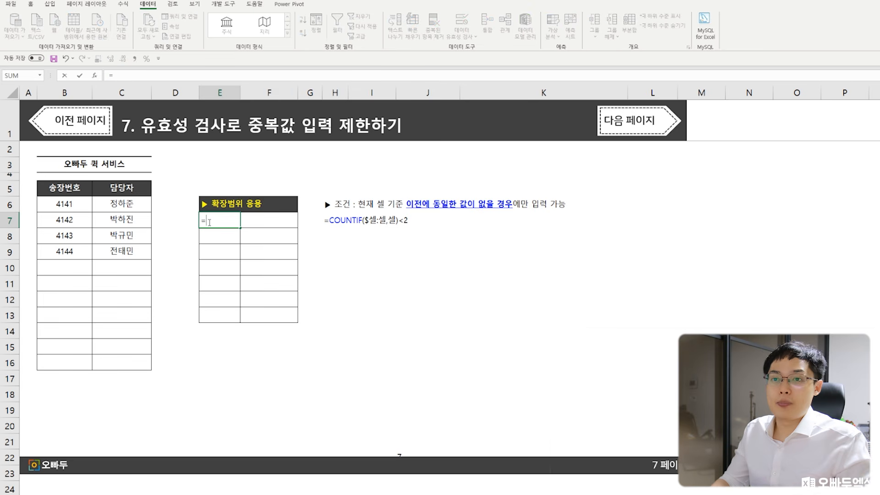
pyautogui.click(68, 207)
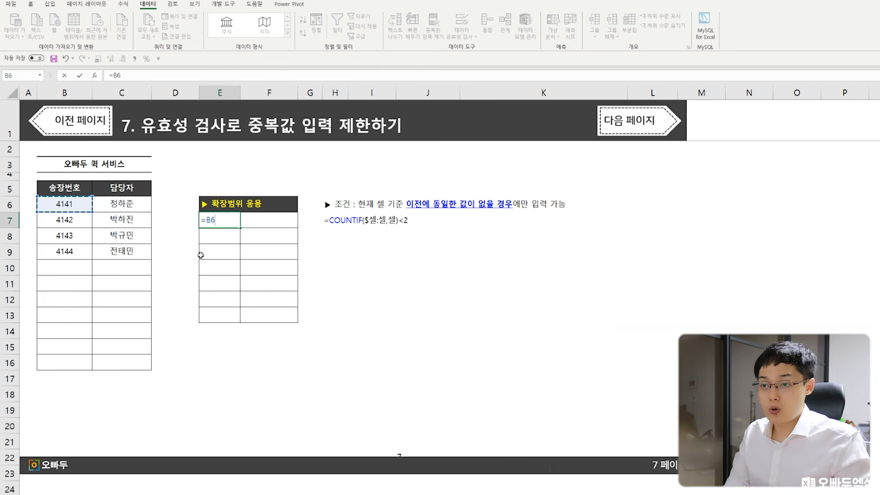
pyautogui.write(':B6')
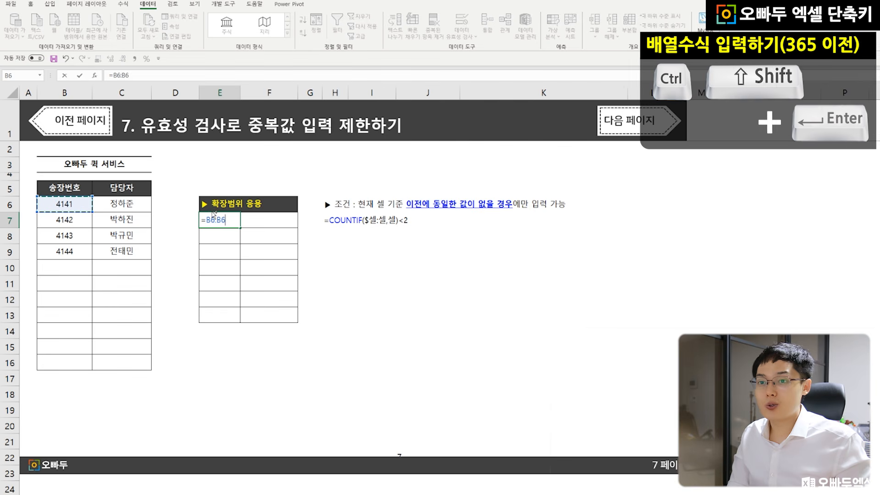
pyautogui.hotkey('ctrl', 'shift', 'Return')
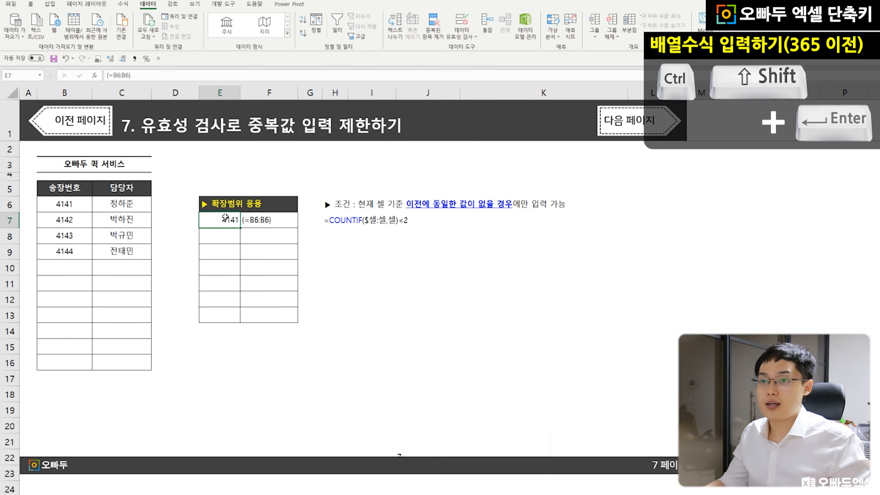
pyautogui.click(128, 74)
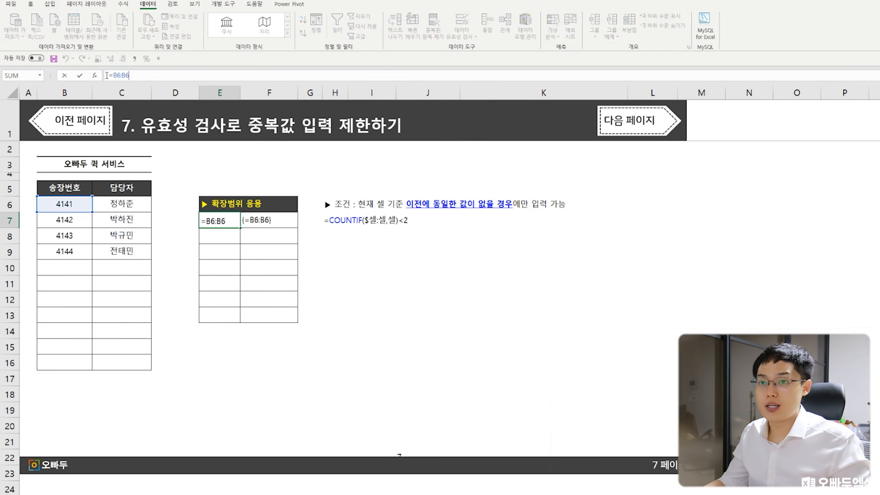
pyautogui.press('Escape')
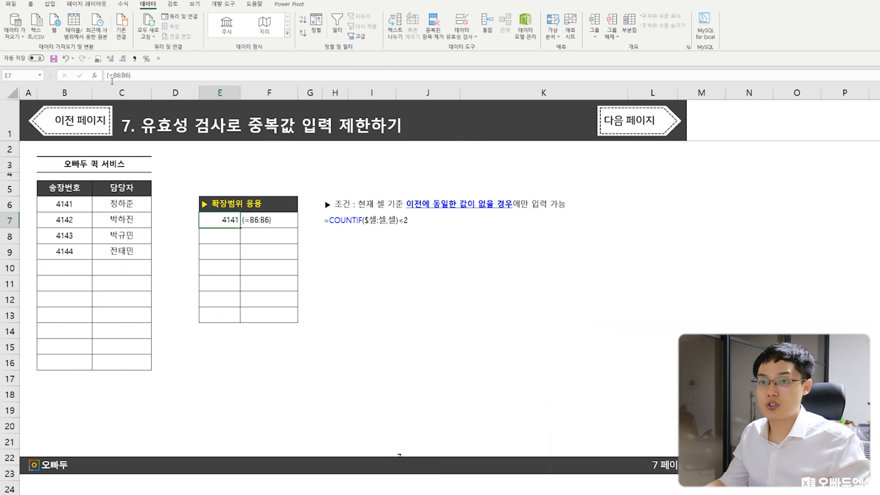
pyautogui.doubleClick(240, 227)
# Step: Examine how the cell references change row by row in the filled formulas under 확장범위 응용
pyautogui.moveTo(261, 220); pyautogui.dragTo(261, 235)
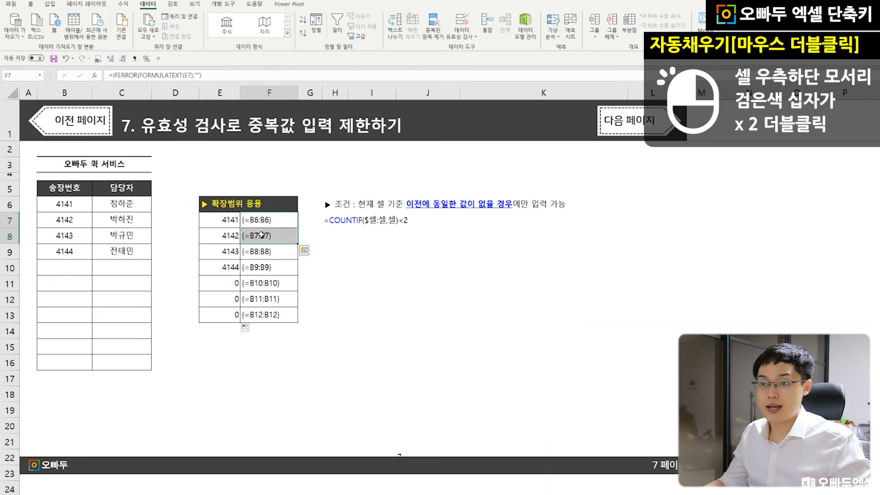
pyautogui.click(261, 235)
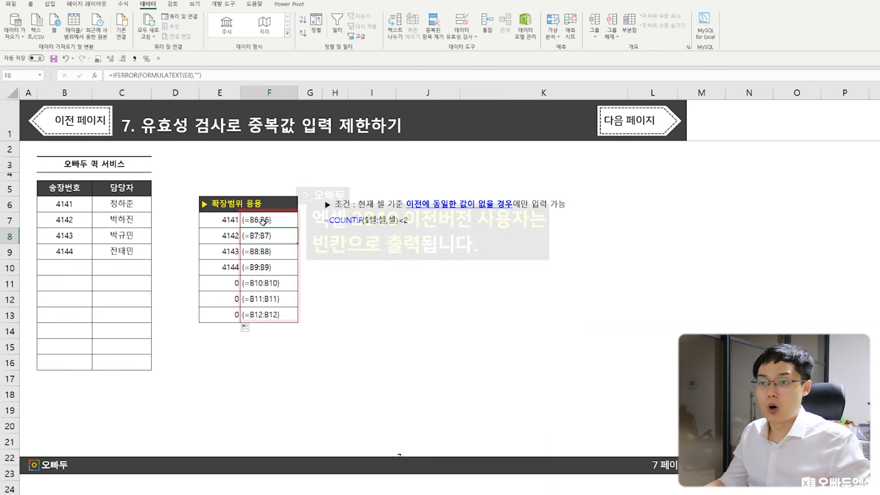
pyautogui.click(262, 251)
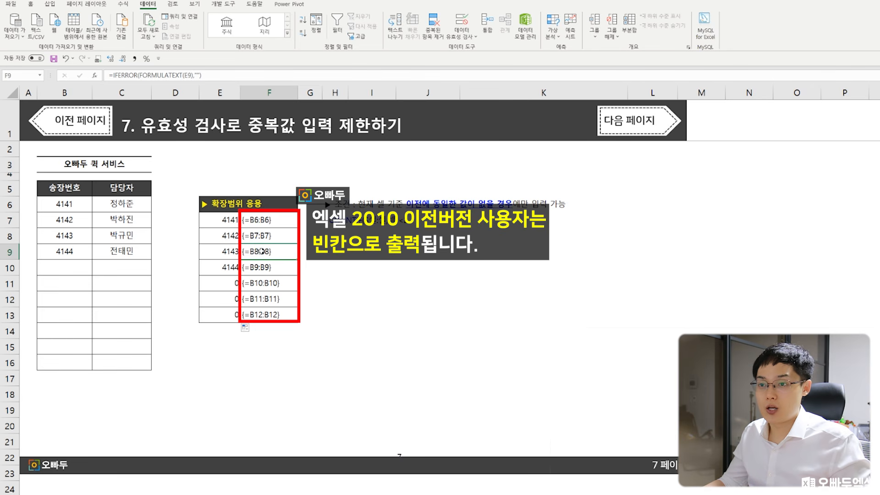
pyautogui.click(263, 220)
pyautogui.click(263, 235)
pyautogui.click(263, 249)
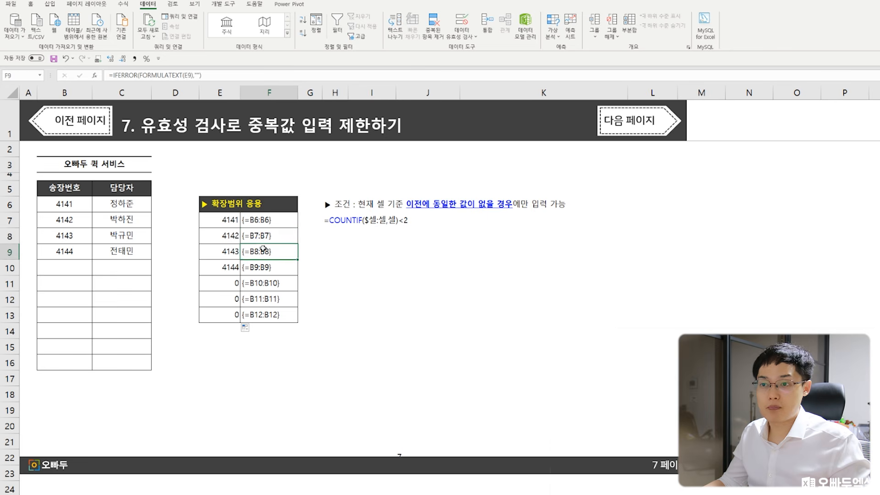
pyautogui.doubleClick(219, 220)
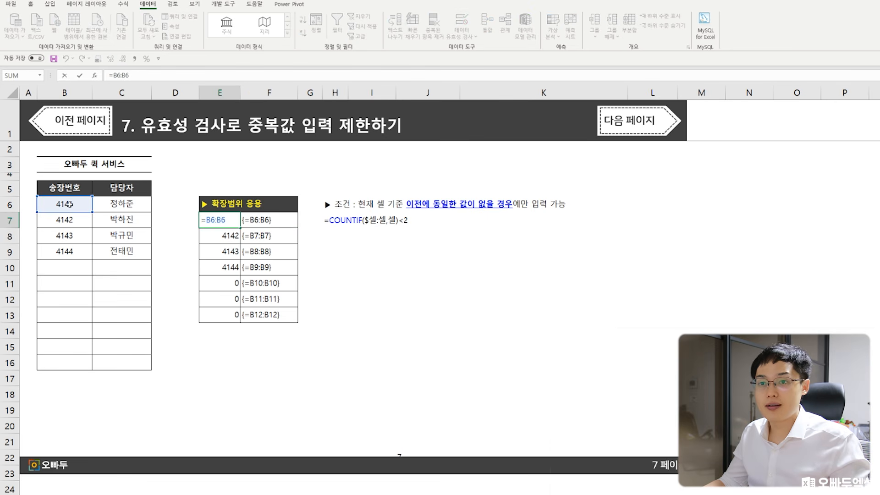
pyautogui.press('Escape')
pyautogui.doubleClick(216, 235)
pyautogui.press('Escape')
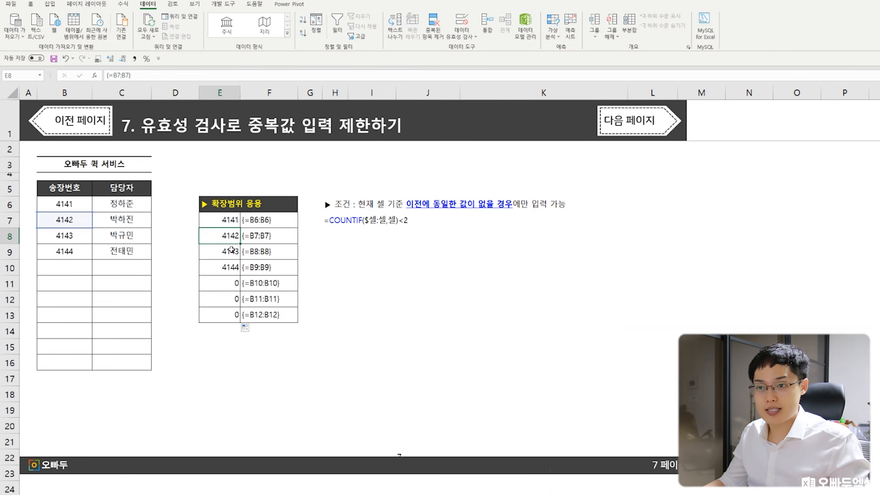
pyautogui.doubleClick(232, 250)
pyautogui.press('Escape')
pyautogui.click(223, 278)
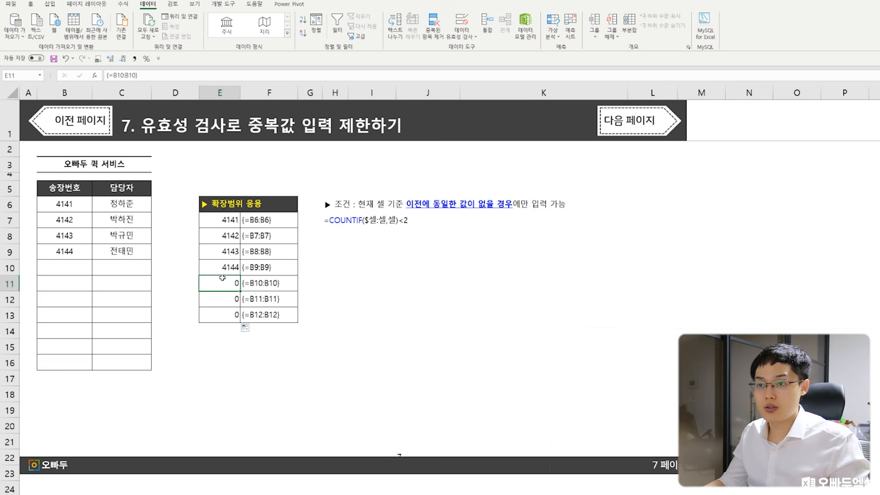
# Step: Make the first reference in E7's array formula absolute, giving =$B$6:B6, and fill it down to E13
pyautogui.click(229, 222)
pyautogui.doubleClick(230, 222)
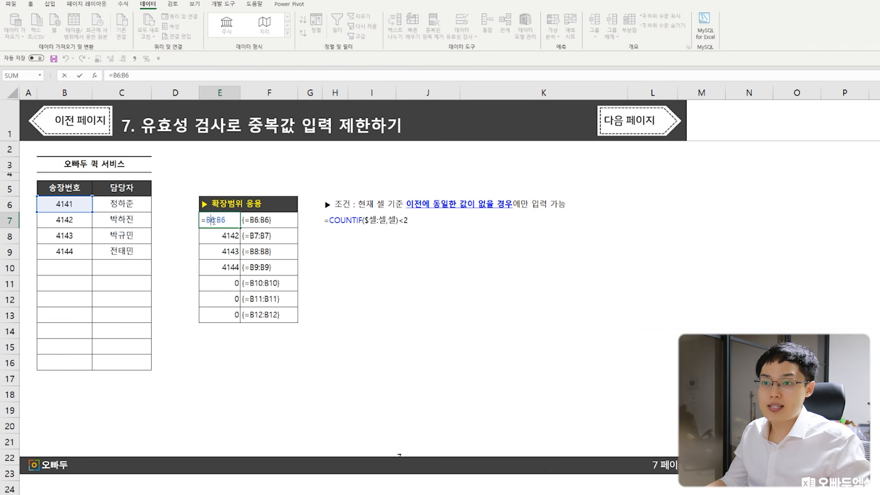
pyautogui.moveTo(212, 220); pyautogui.dragTo(207, 220)
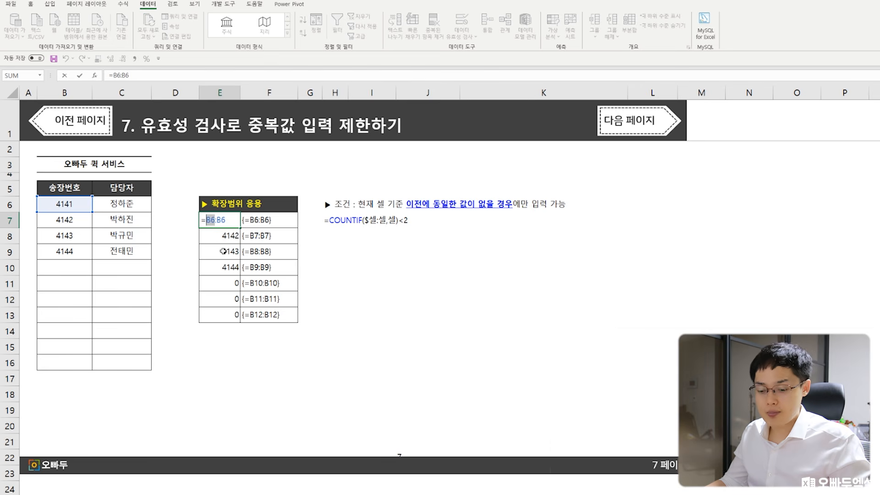
pyautogui.press('F4')
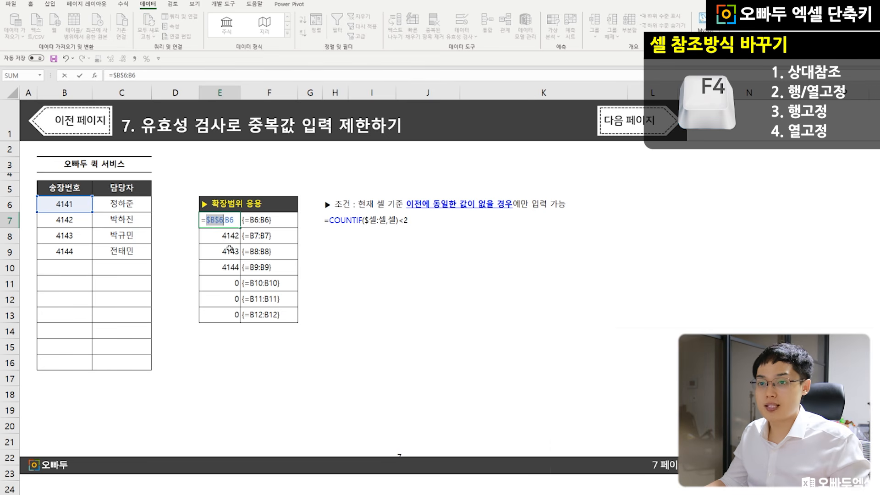
pyautogui.click(227, 220)
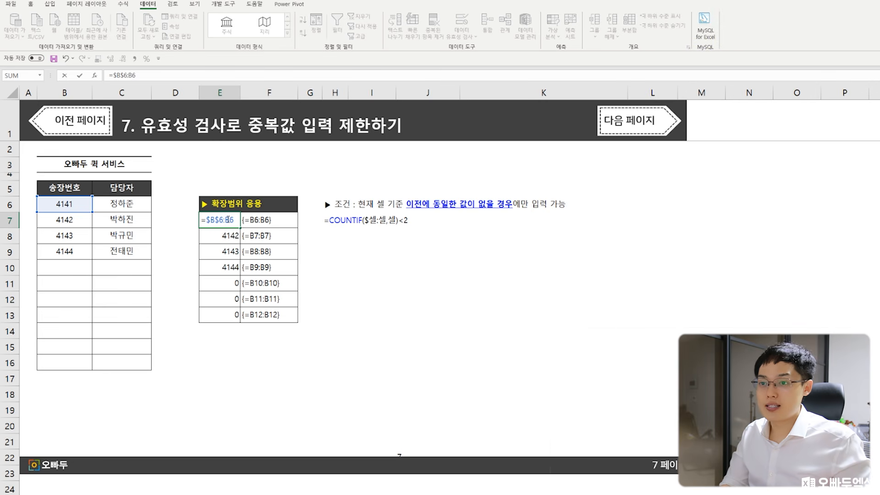
pyautogui.hotkey('ctrl', 'shift', 'Return')
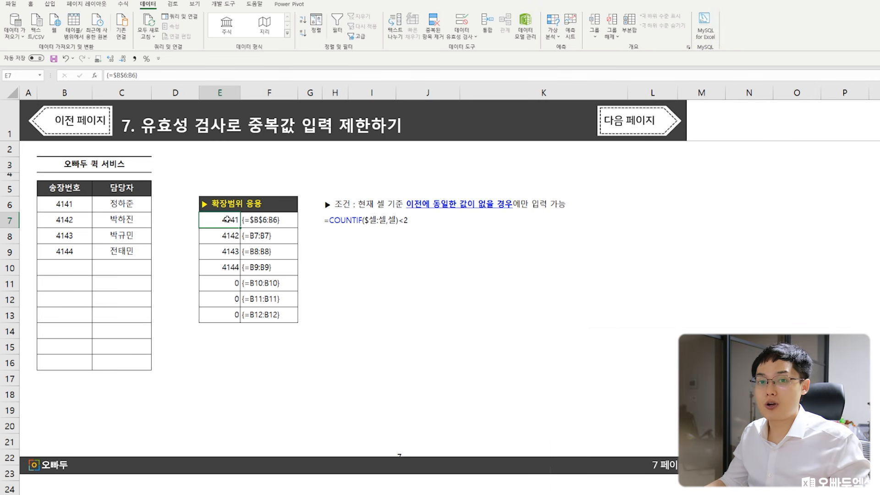
pyautogui.doubleClick(240, 228)
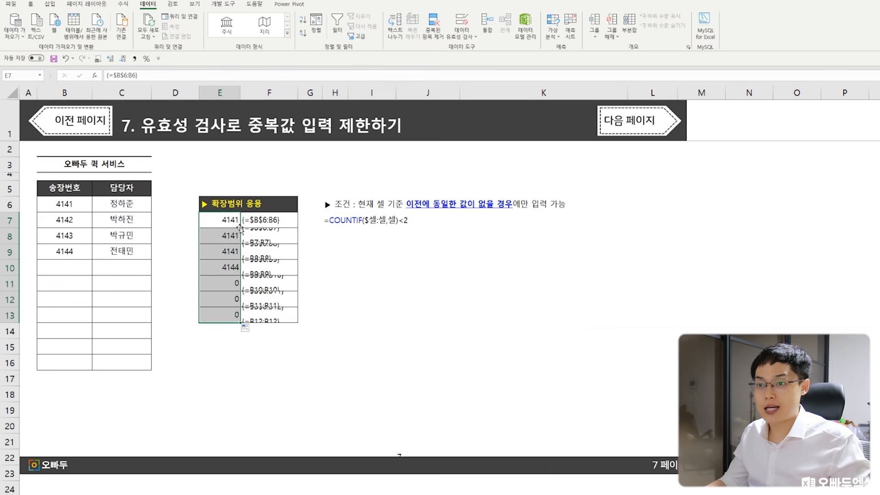
# Step: Examine the ranges referenced by the array formulas in E7:E10 and the sample COUNTIF condition in H7
pyautogui.click(227, 235)
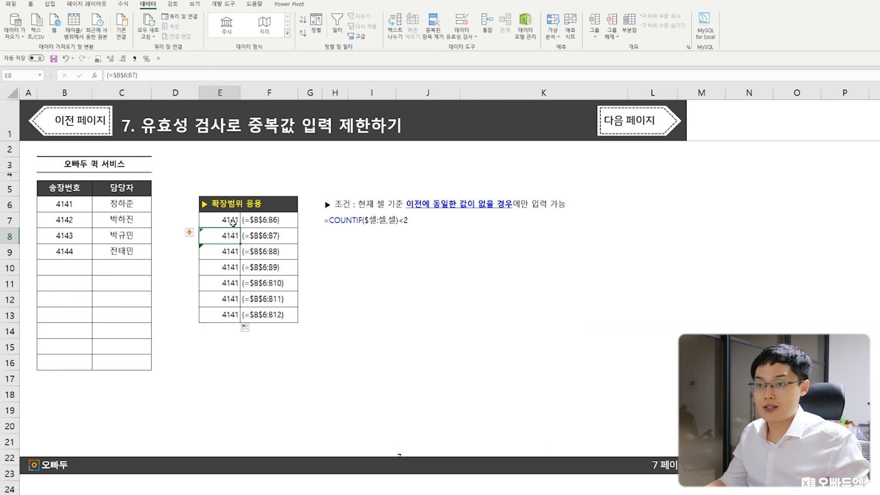
pyautogui.click(224, 220)
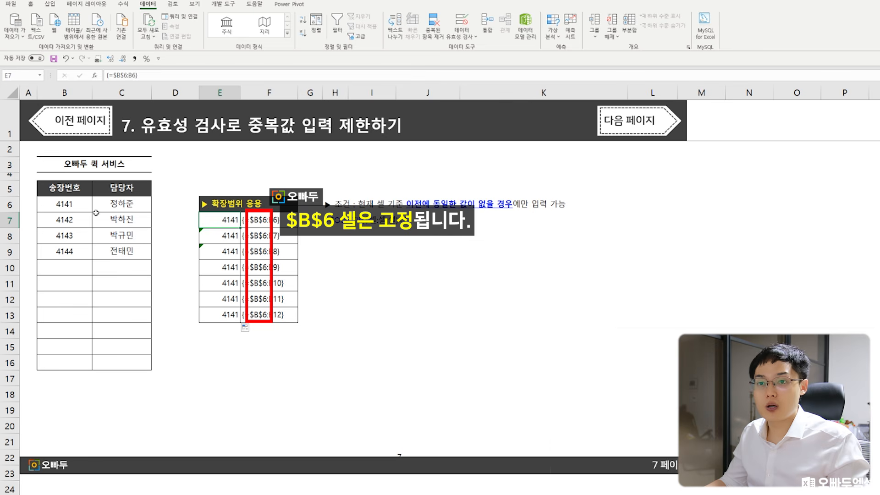
pyautogui.doubleClick(235, 224)
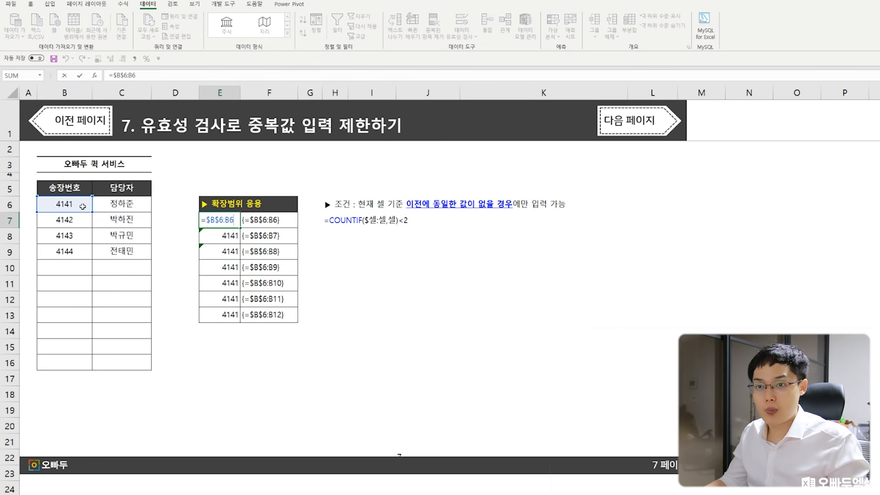
pyautogui.press('Return')
pyautogui.doubleClick(232, 236)
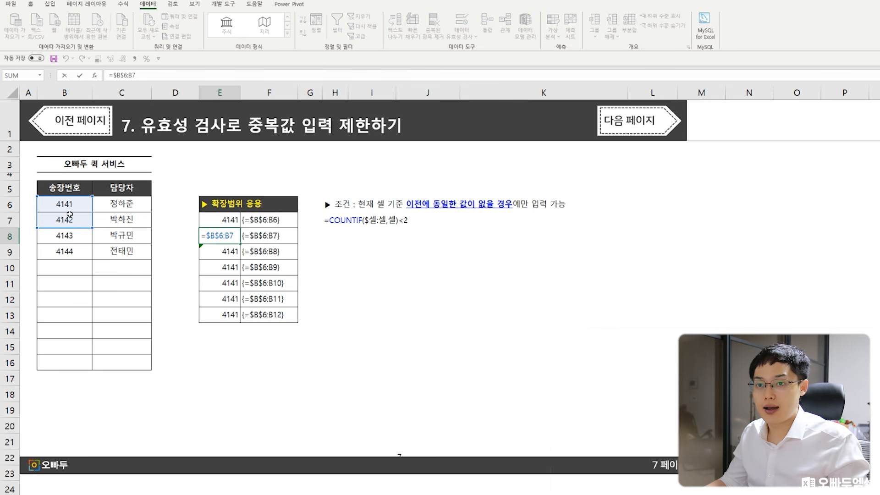
pyautogui.press('Return')
pyautogui.doubleClick(220, 251)
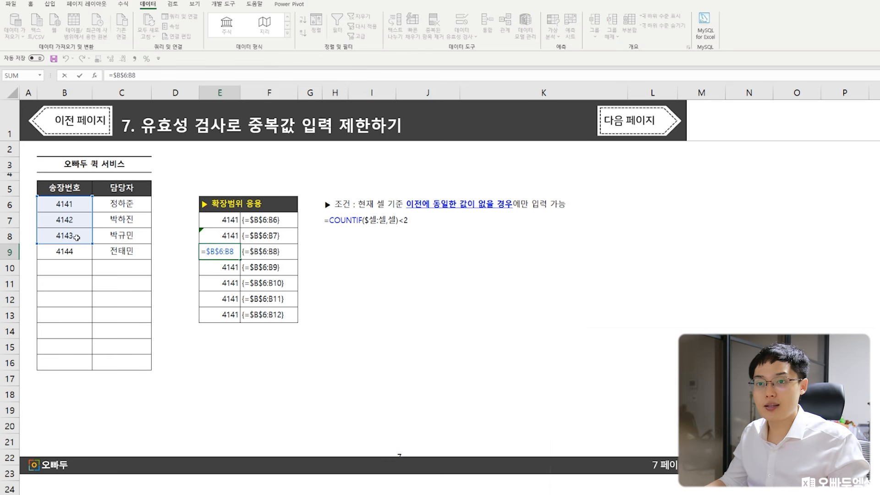
pyautogui.press('Return')
pyautogui.doubleClick(222, 268)
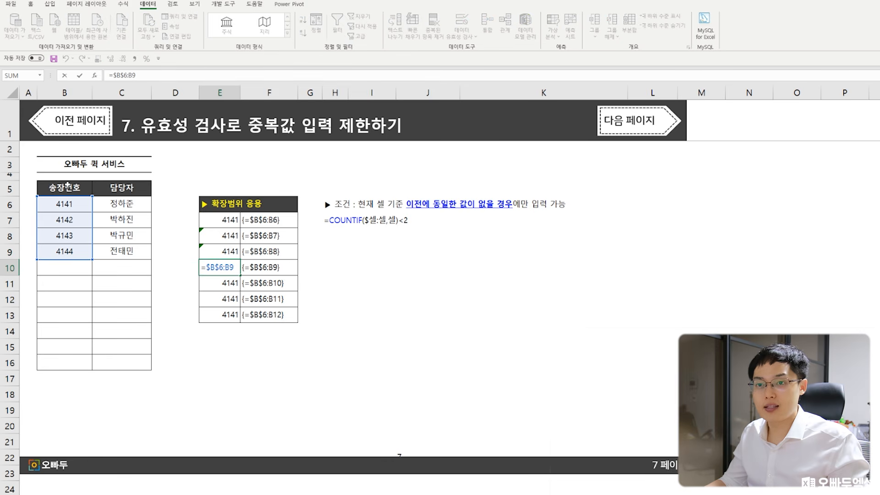
pyautogui.hotkey('ctrl', 'shift', 'Return')
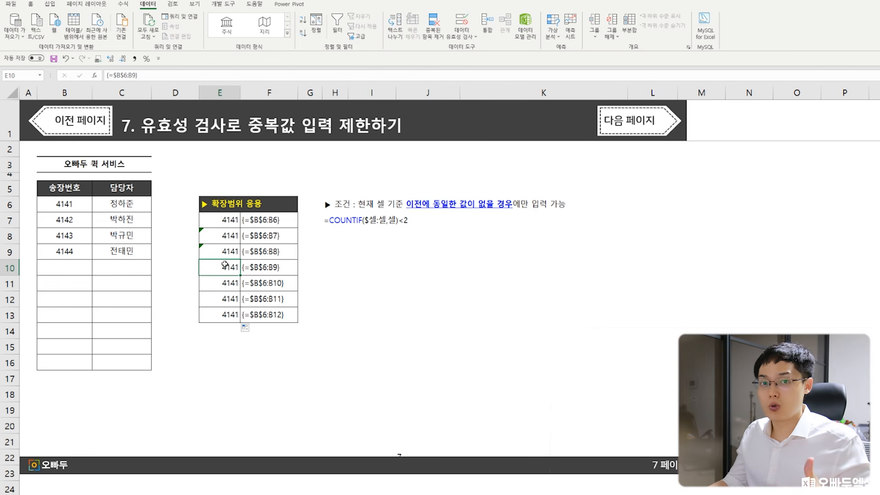
pyautogui.moveTo(226, 220); pyautogui.dragTo(226, 264)
pyautogui.click(338, 221)
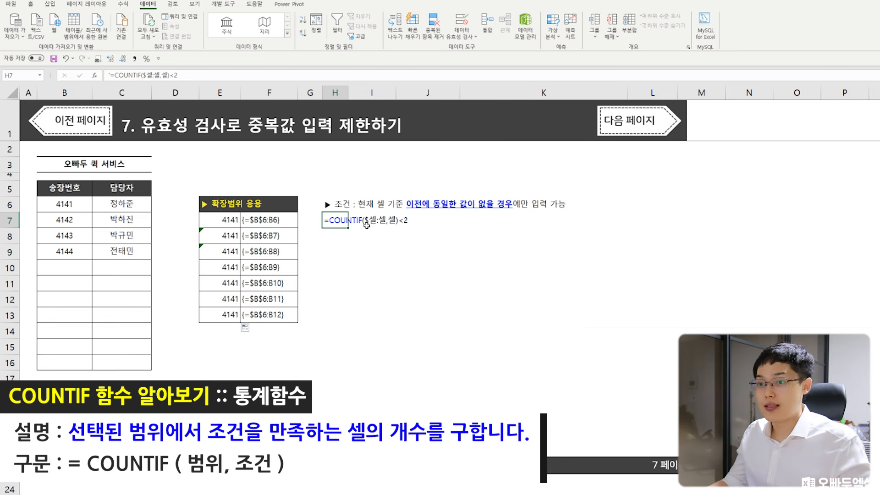
pyautogui.click(223, 262)
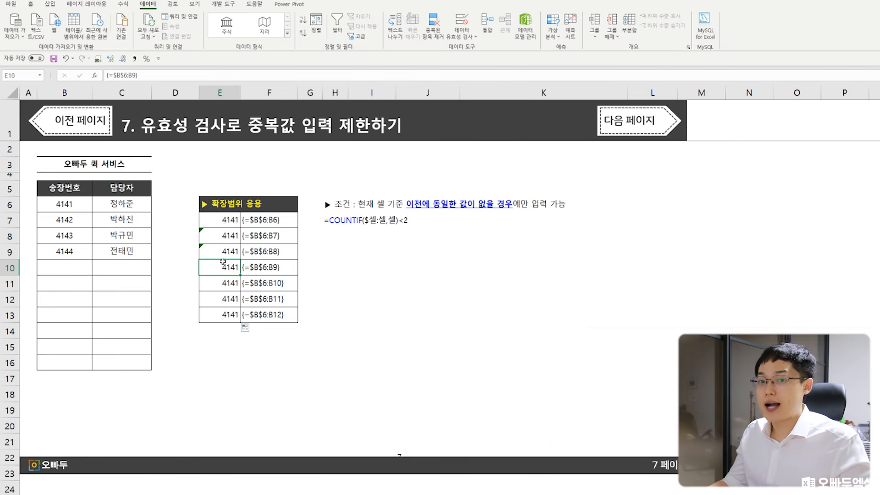
pyautogui.moveTo(224, 267); pyautogui.dragTo(224, 219)
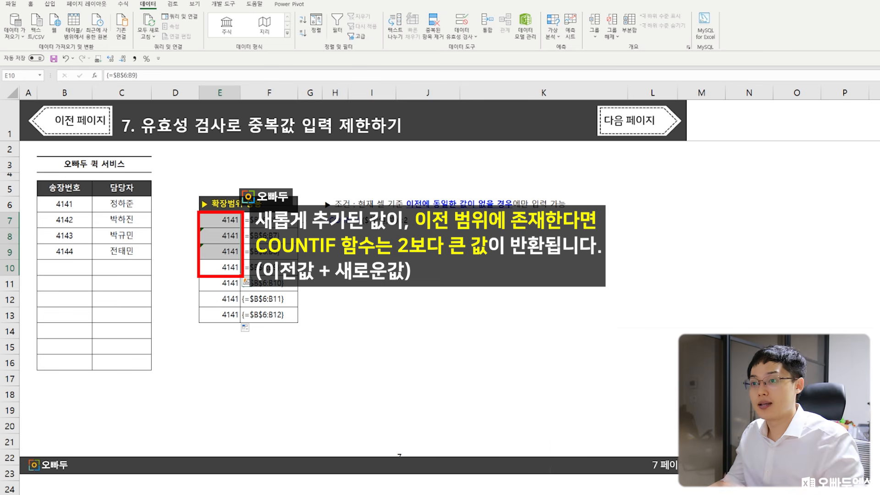
pyautogui.click(335, 220)
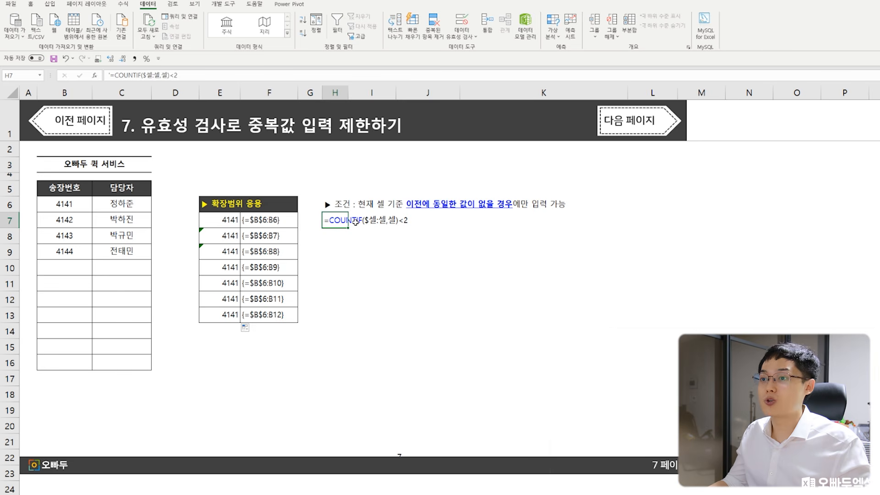
# Step: Start a data validation rule on the 송장번호 cells B6:B16 with the allowed type set to 사용자 지정 (Custom)
pyautogui.moveTo(64, 204); pyautogui.dragTo(64, 361)
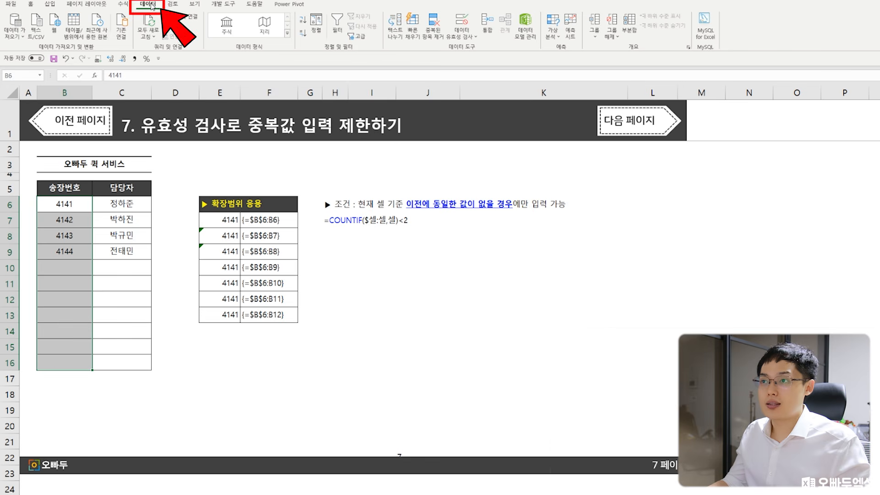
pyautogui.click(462, 35)
pyautogui.click(458, 54)
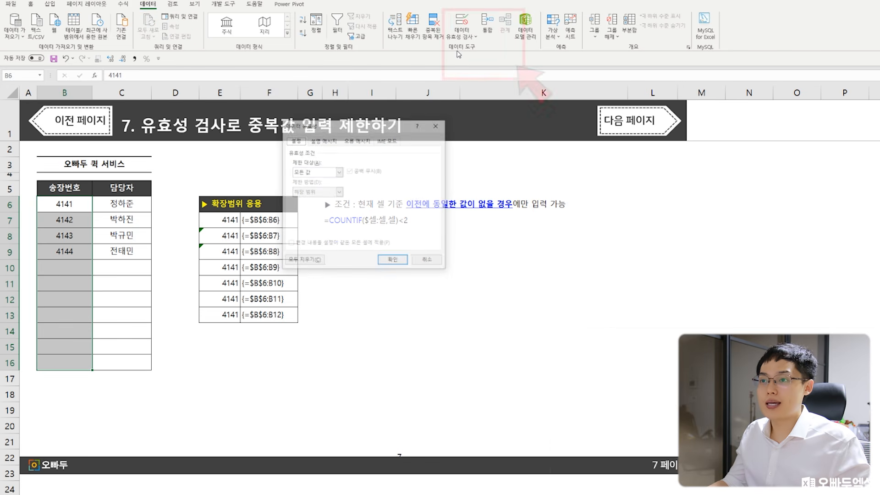
pyautogui.click(339, 172)
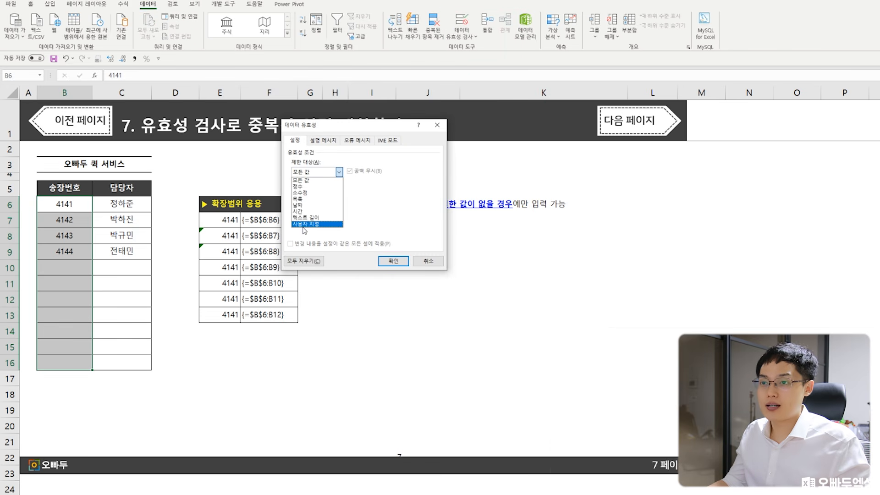
pyautogui.click(305, 225)
pyautogui.moveTo(309, 129); pyautogui.dragTo(305, 144)
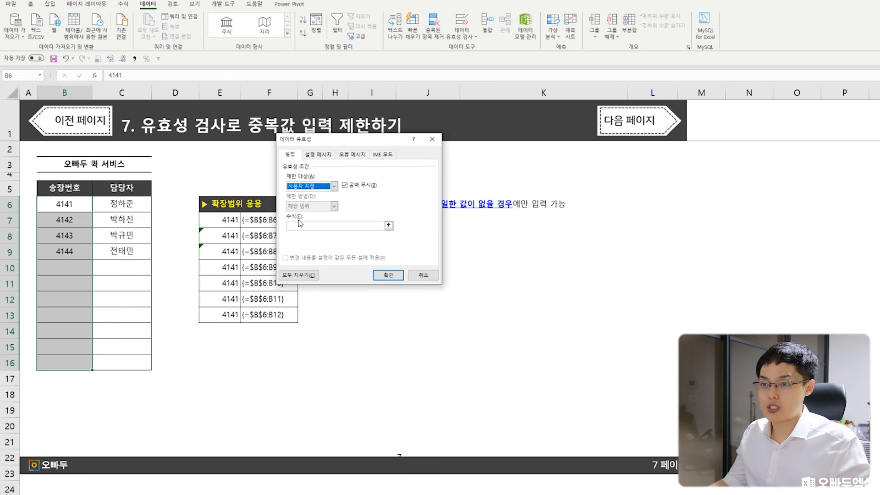
# Step: Enter =COUNTIF($B$6:B6,B6) as the validation formula, with the first reference absolute so that the range expands
pyautogui.click(302, 226)
pyautogui.write('=C')
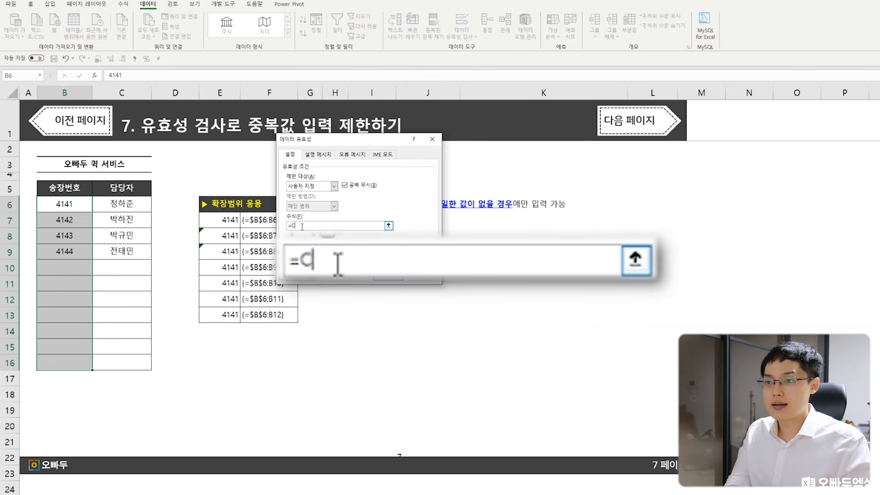
pyautogui.write('OUNTIF(')
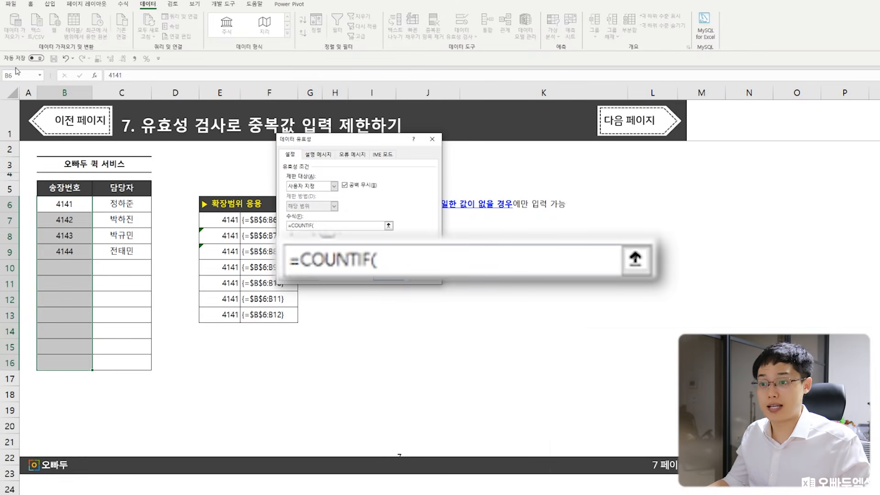
pyautogui.write('B6:B6')
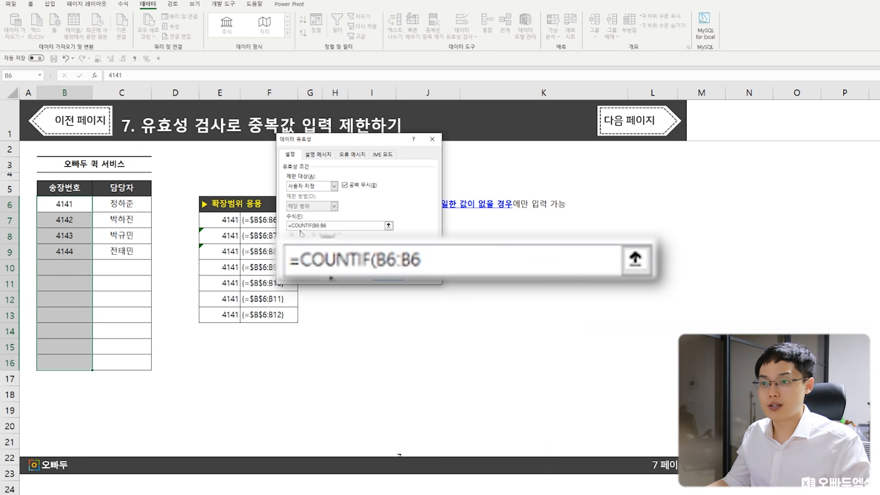
pyautogui.click(318, 225)
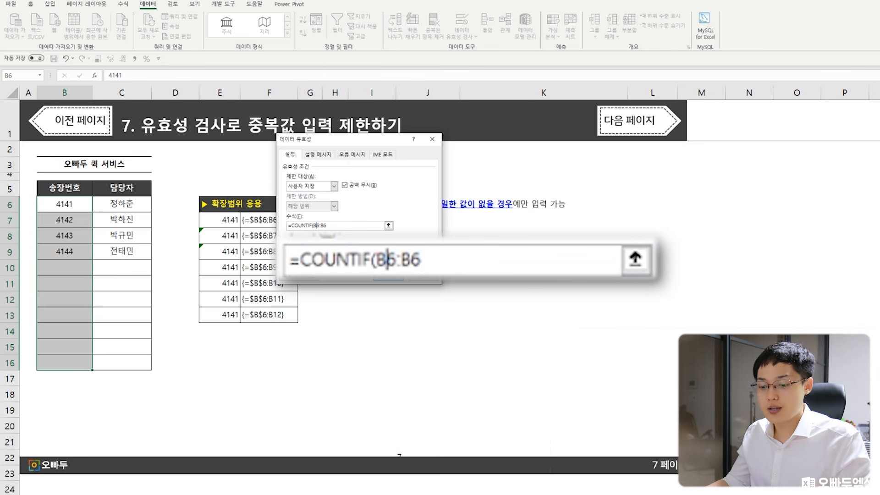
pyautogui.press('F4')
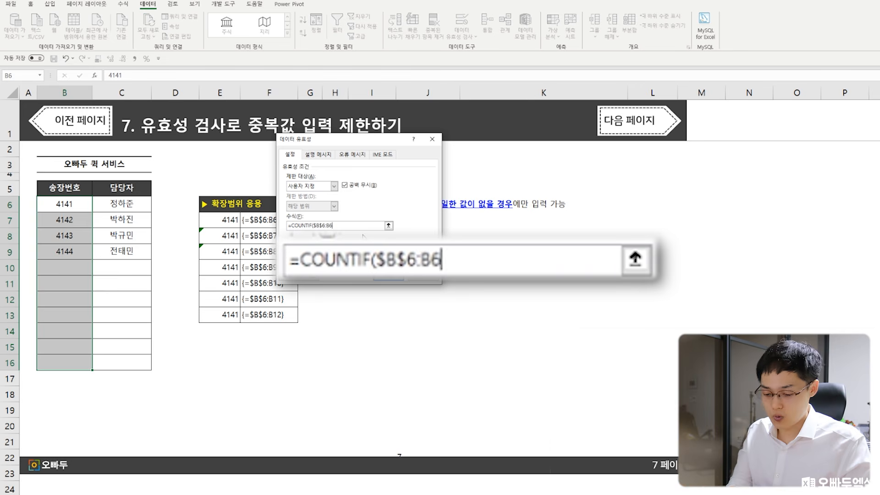
pyautogui.write(',')
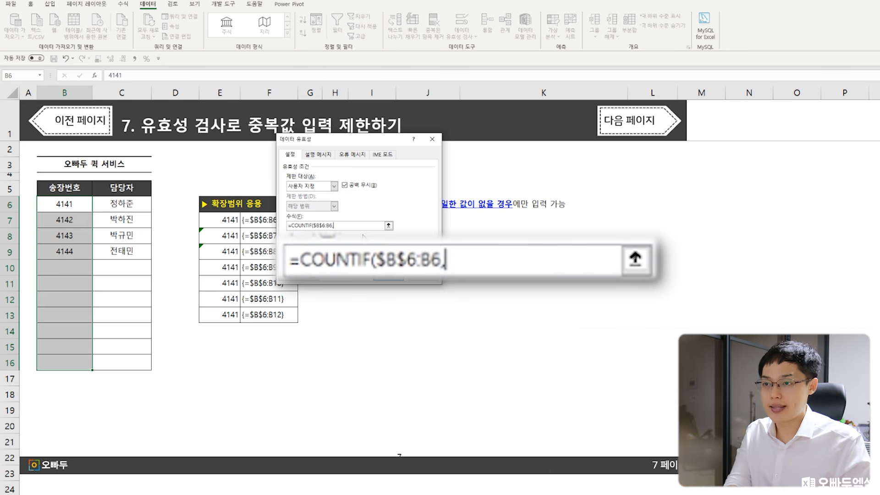
pyautogui.write('B6)')
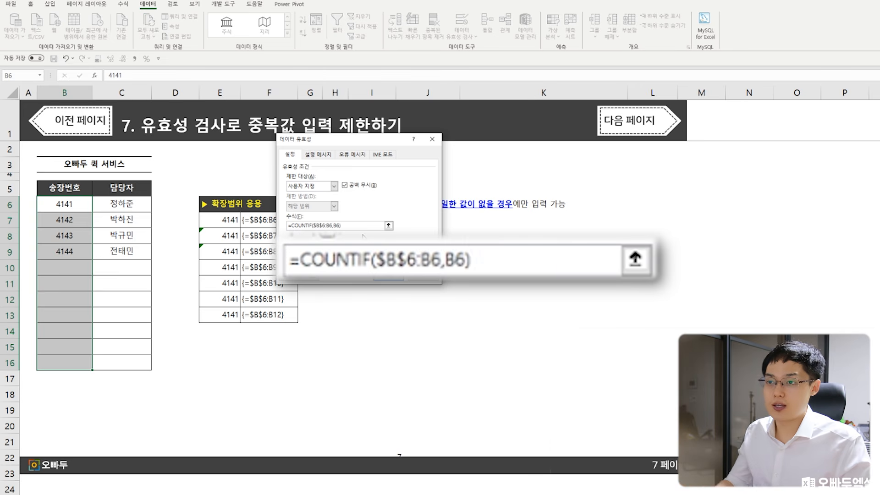
# Step: Complete the validation formula with the condition <2 and apply the rule to the selected cells
pyautogui.moveTo(350, 224); pyautogui.dragTo(287, 225)
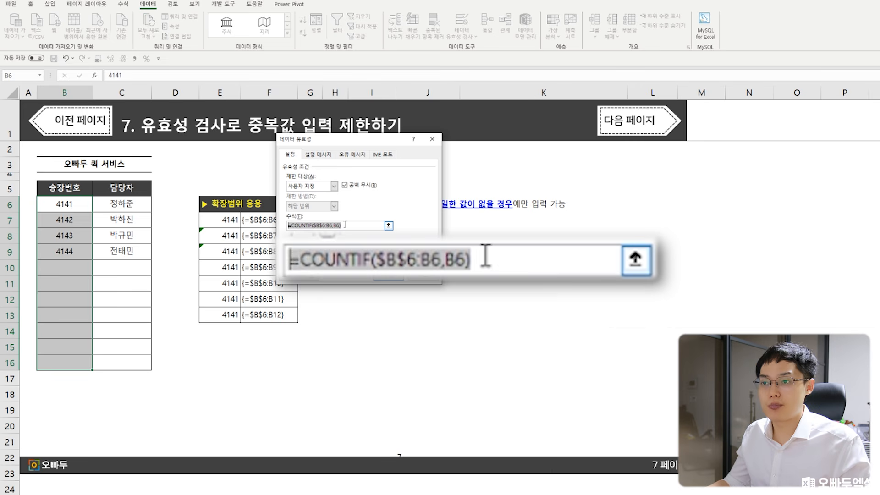
pyautogui.click(348, 225)
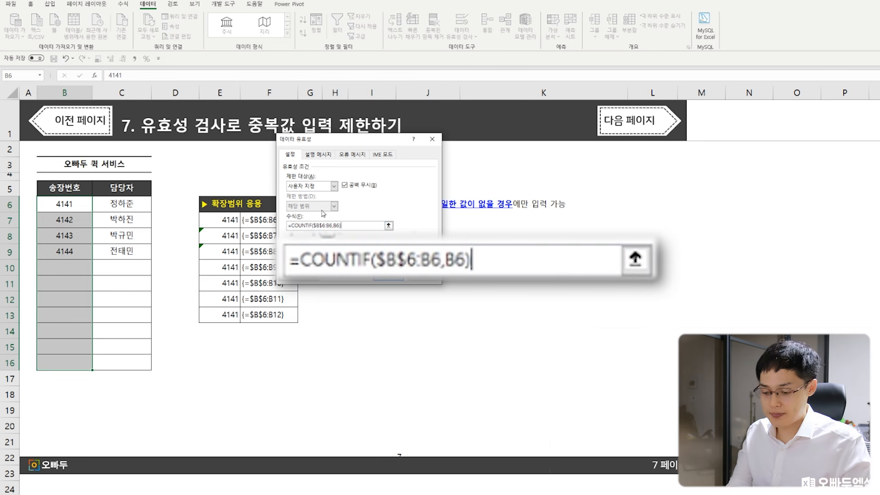
pyautogui.write('<2')
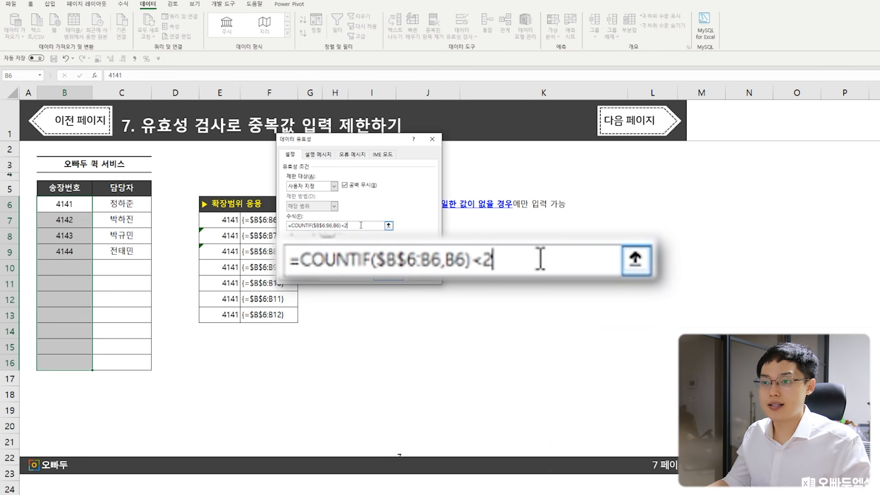
pyautogui.moveTo(353, 225); pyautogui.dragTo(289, 226)
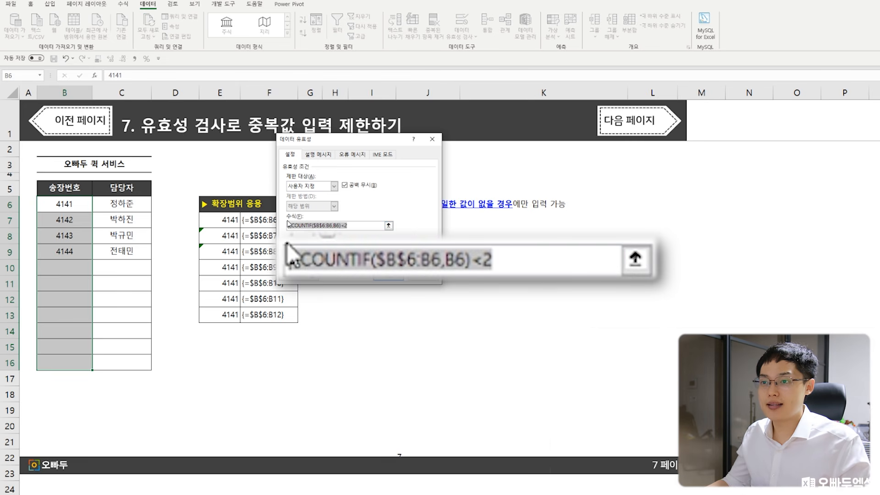
pyautogui.click(389, 276)
# Step: Test the duplicate rule by adding the next sequential 송장번호 in B10 and trying to repeat B9's number in B11
pyautogui.click(77, 265)
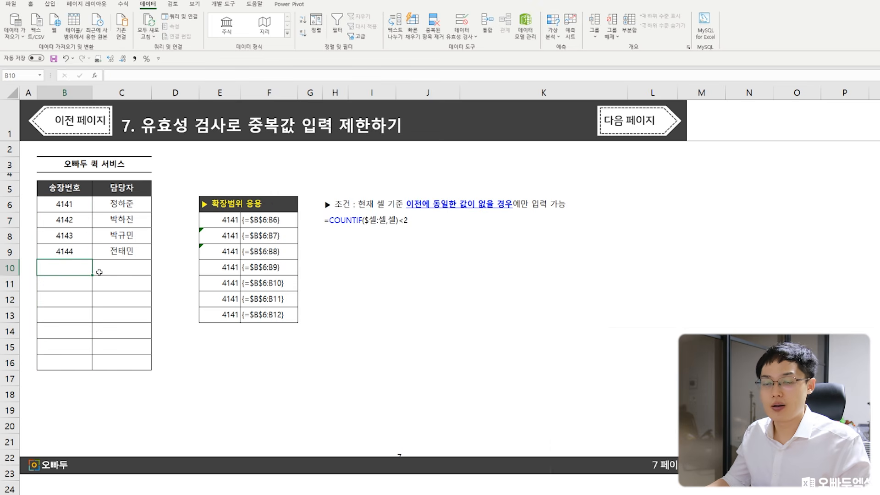
pyautogui.write('4145')
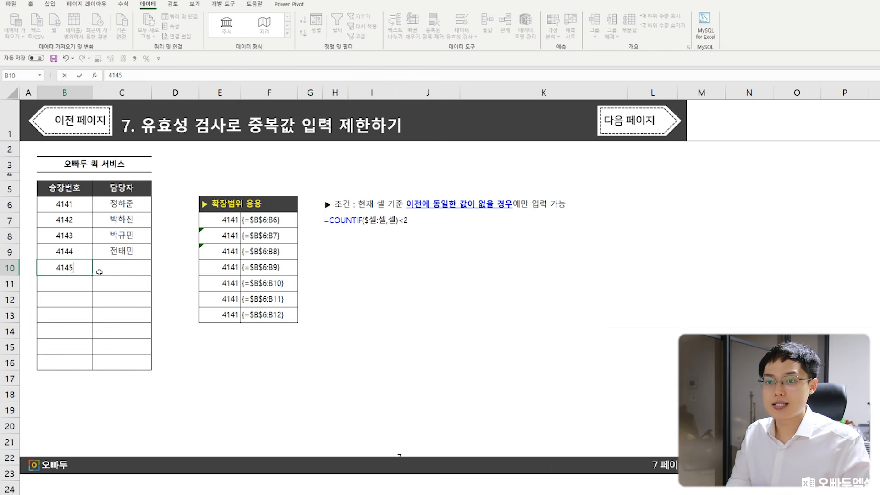
pyautogui.press('Return')
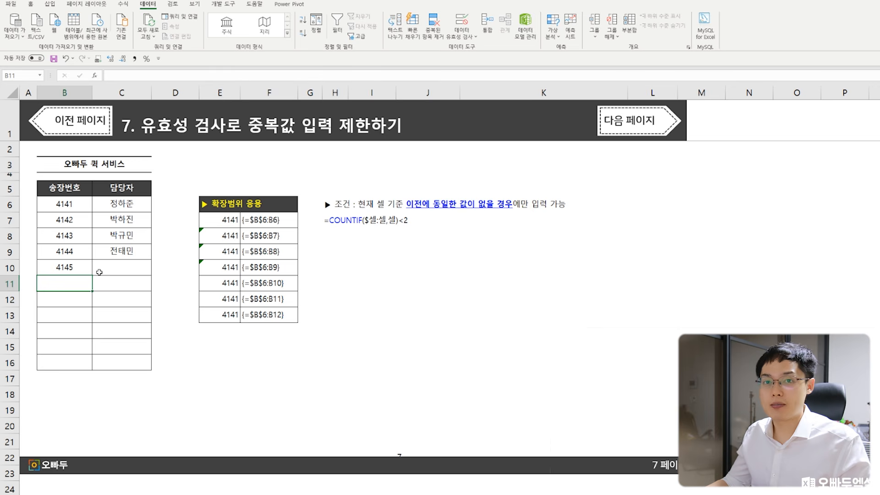
pyautogui.write('4144')
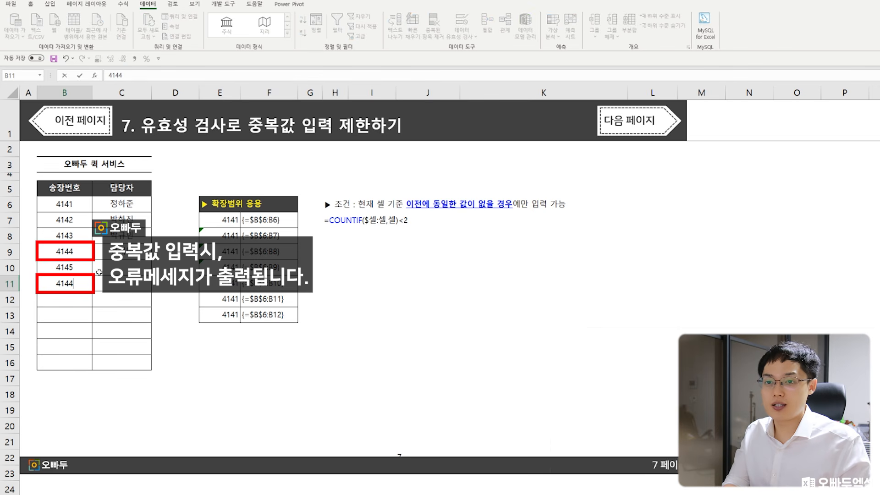
pyautogui.press('Return')
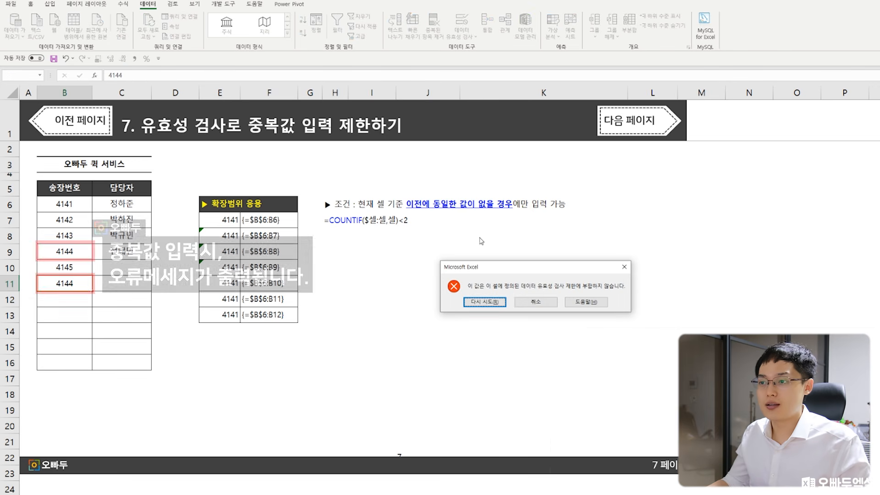